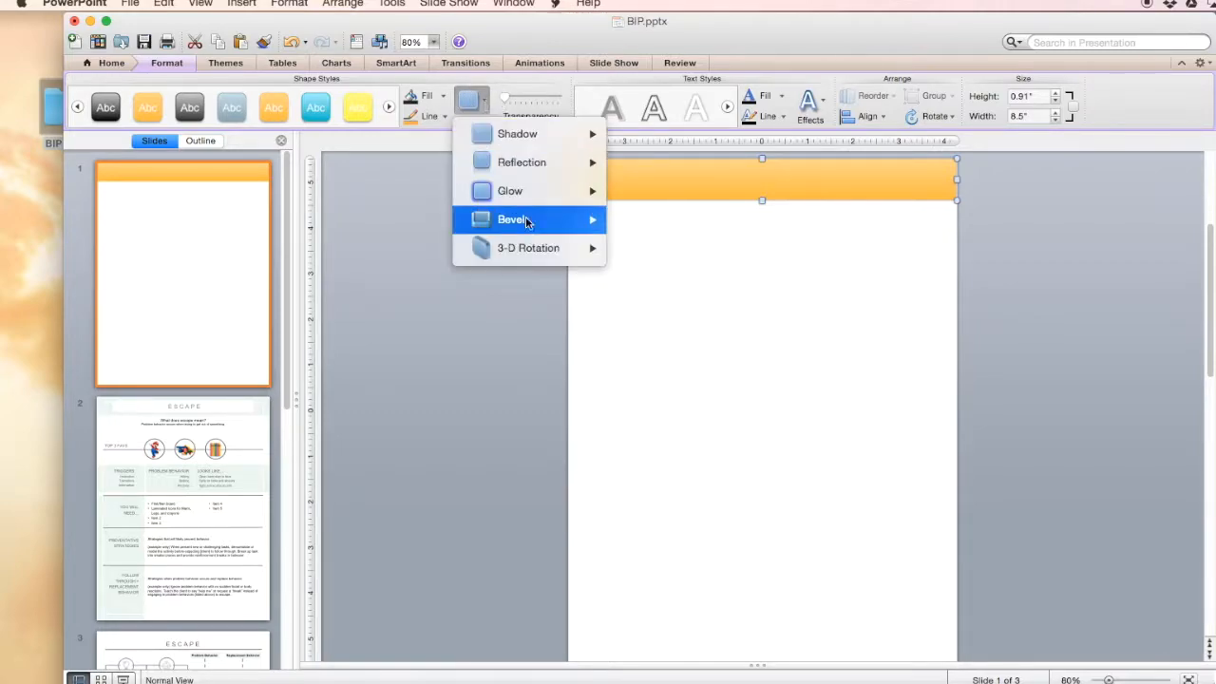
Remove the bevel and 3-D rotation effects from the orange header rectangle on slide 1.
{"action": "left_click", "coordinate": [652, 368]}
{"action": "left_click", "coordinate": [475, 100]}
{"action": "mouse_move", "coordinate": [532, 219]}
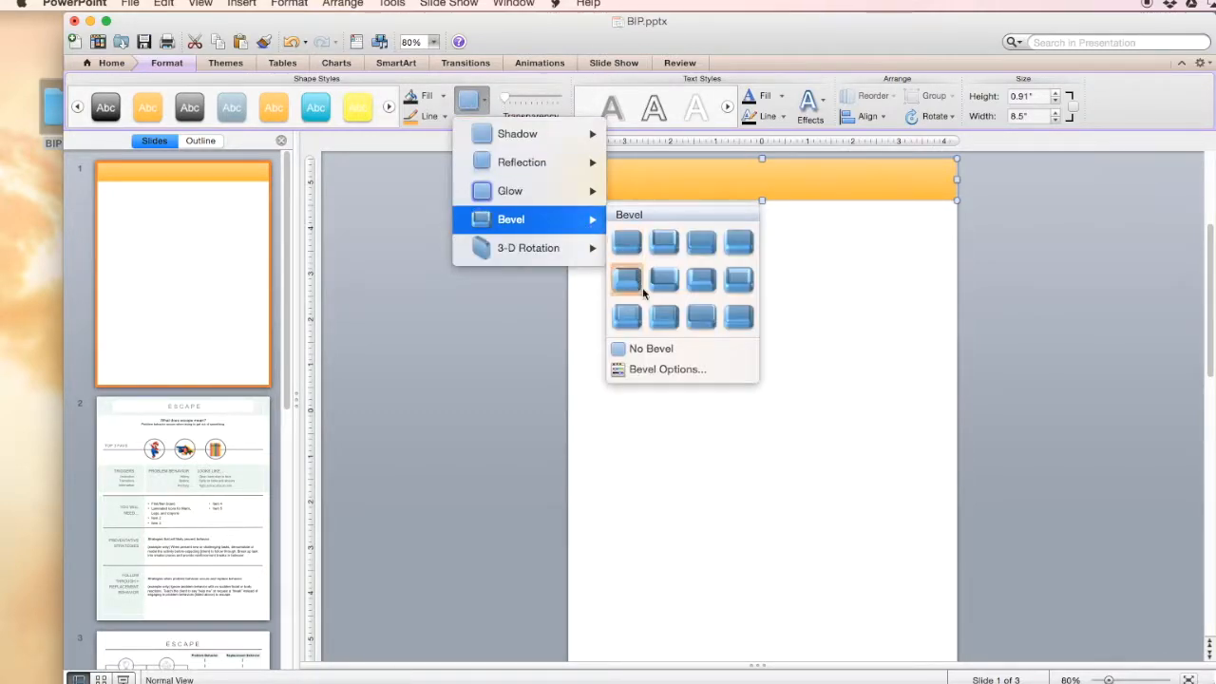
{"action": "left_click", "coordinate": [646, 348]}
{"action": "left_click", "coordinate": [475, 100]}
{"action": "mouse_move", "coordinate": [547, 251]}
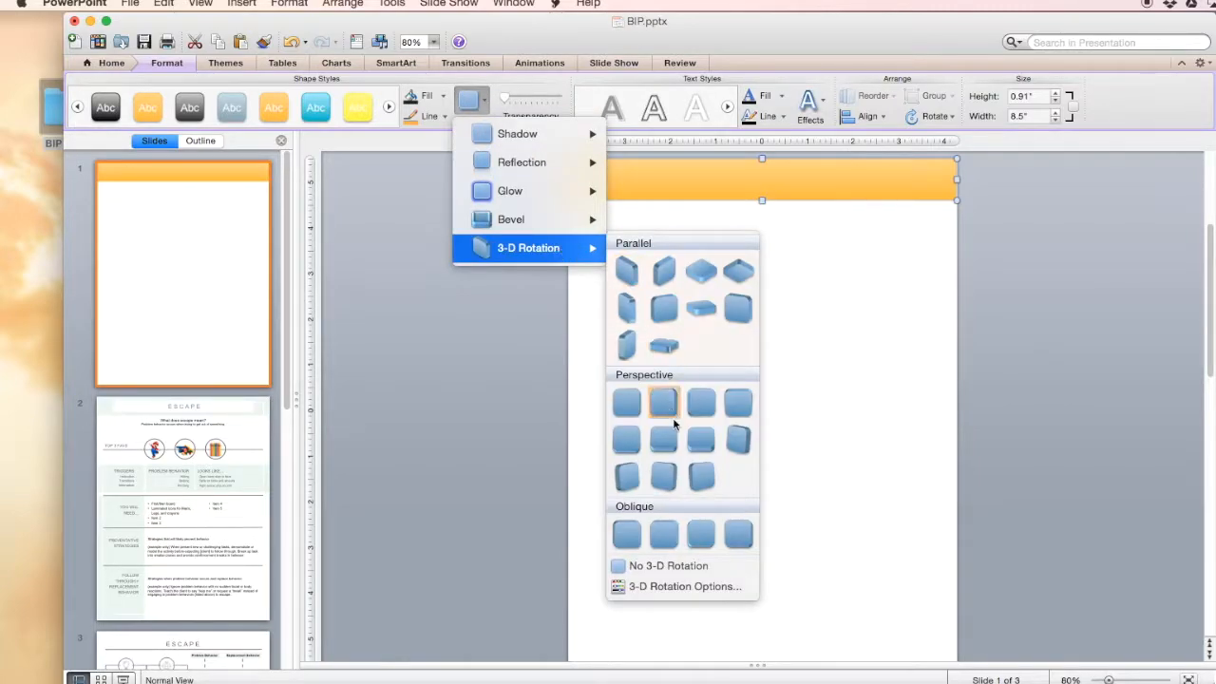
{"action": "left_click", "coordinate": [671, 565]}
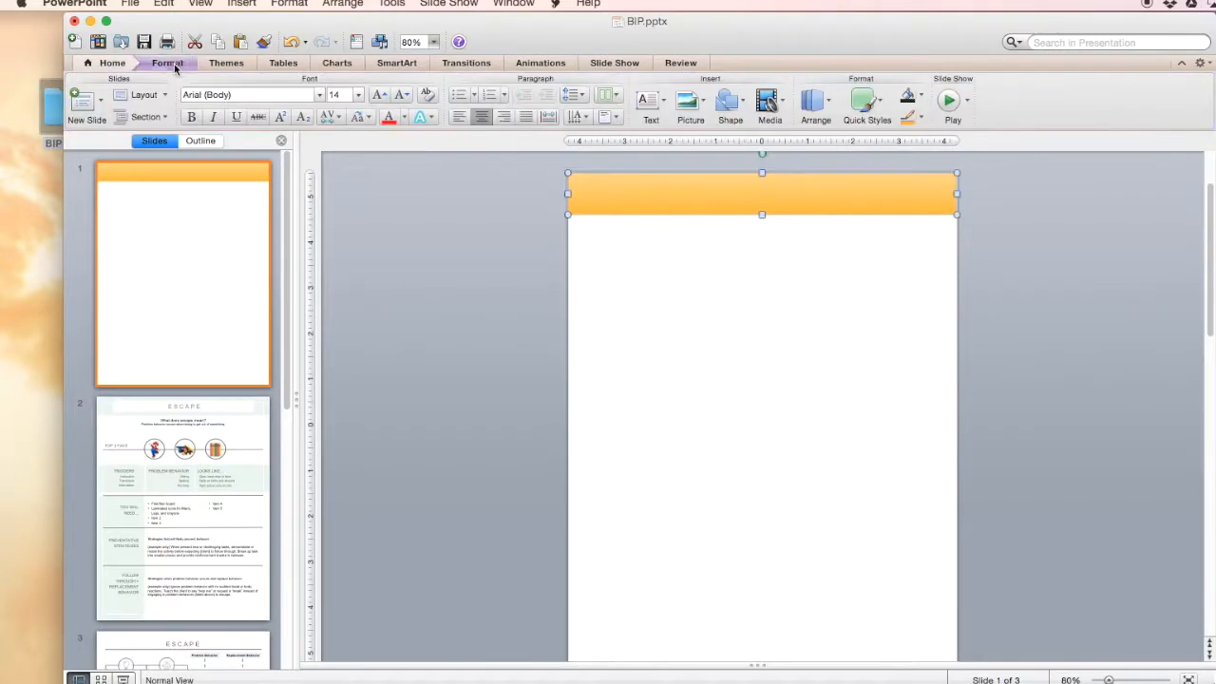
Open the fill effects settings for the orange header rectangle.
{"action": "left_click", "coordinate": [176, 66]}
{"action": "left_click", "coordinate": [444, 99]}
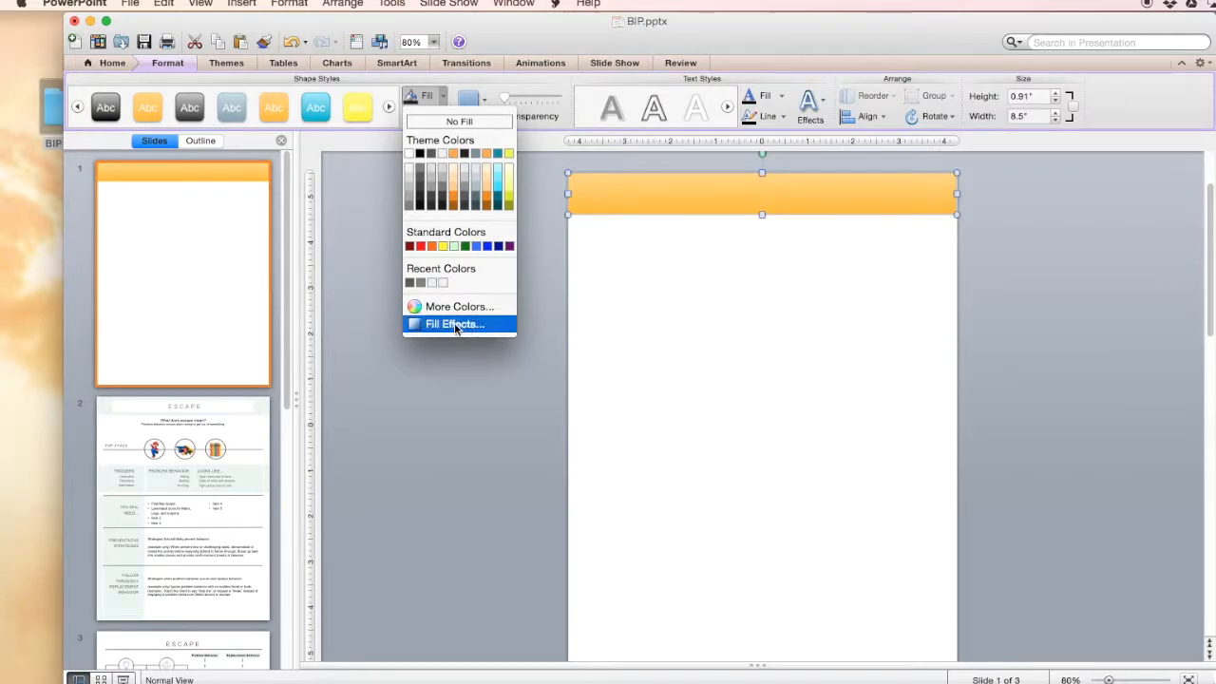
{"action": "left_click", "coordinate": [441, 326]}
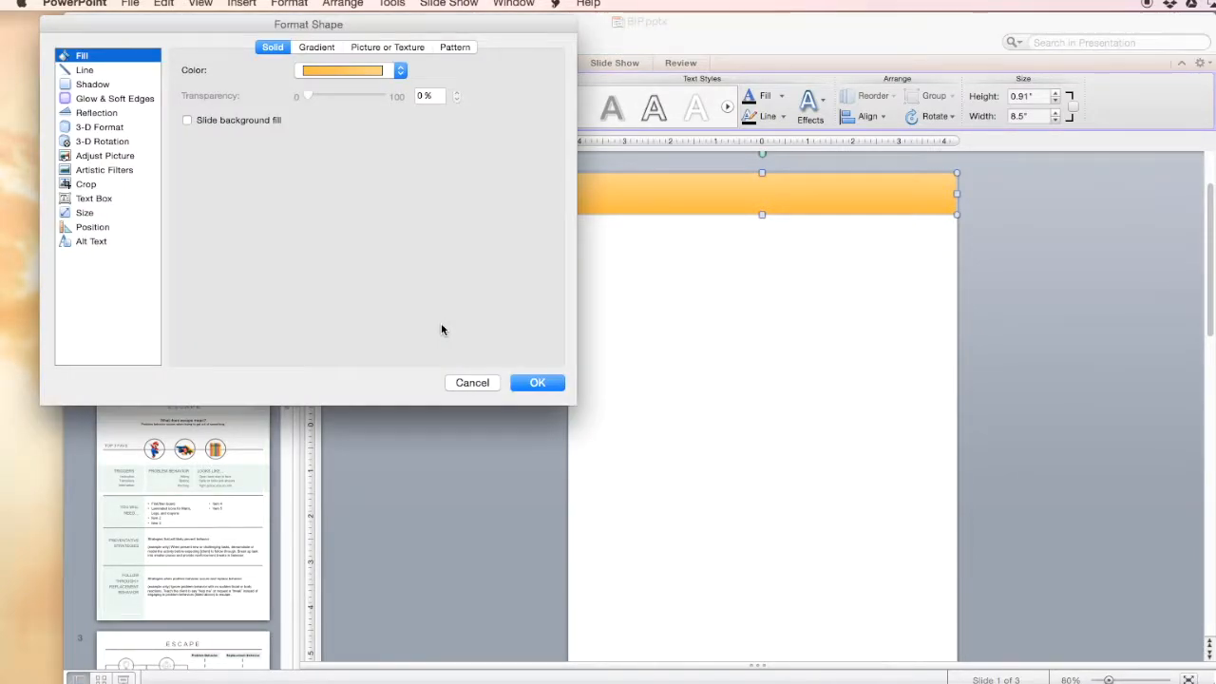
Set the header rectangle's solid fill to the custom color with hex value 020000.
{"action": "left_click", "coordinate": [400, 71]}
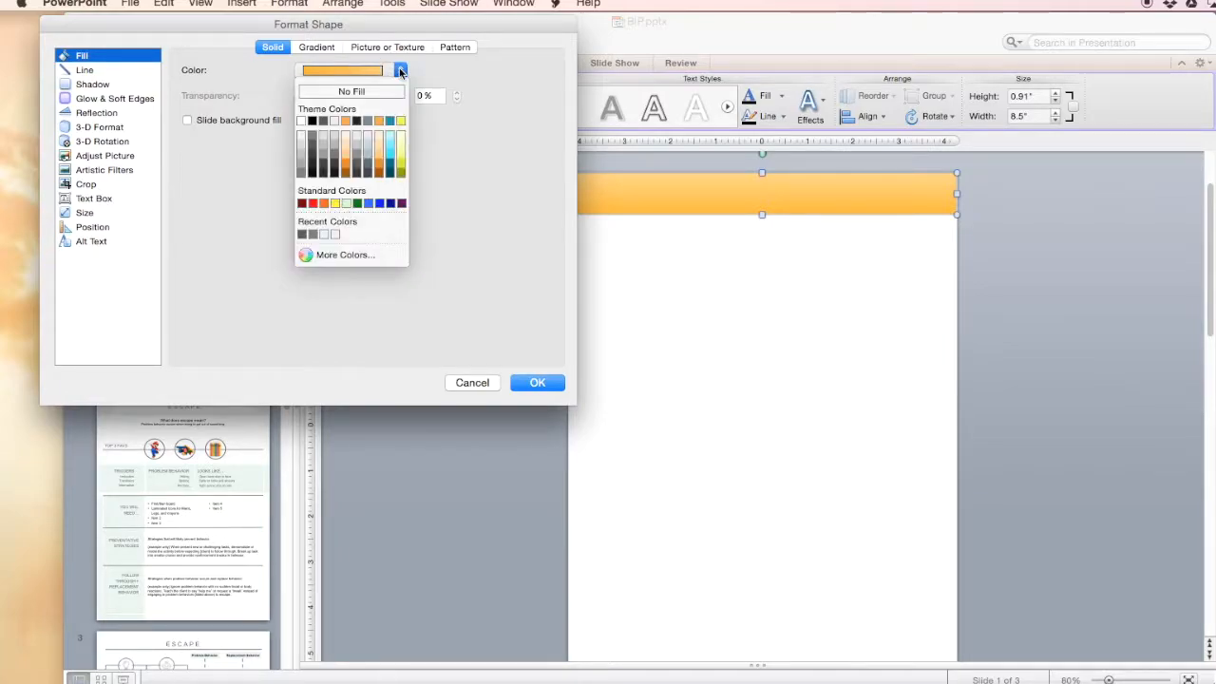
{"action": "left_click", "coordinate": [359, 257]}
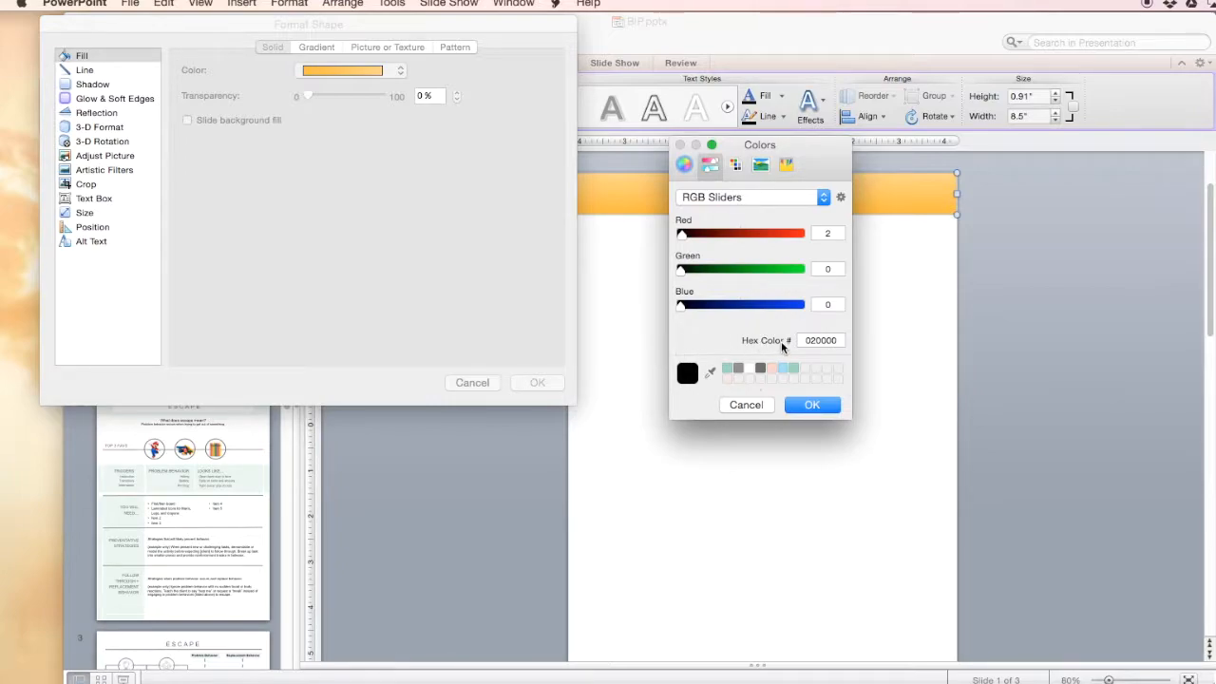
{"action": "left_click_drag", "start_coordinate": [803, 340], "coordinate": [850, 332]}
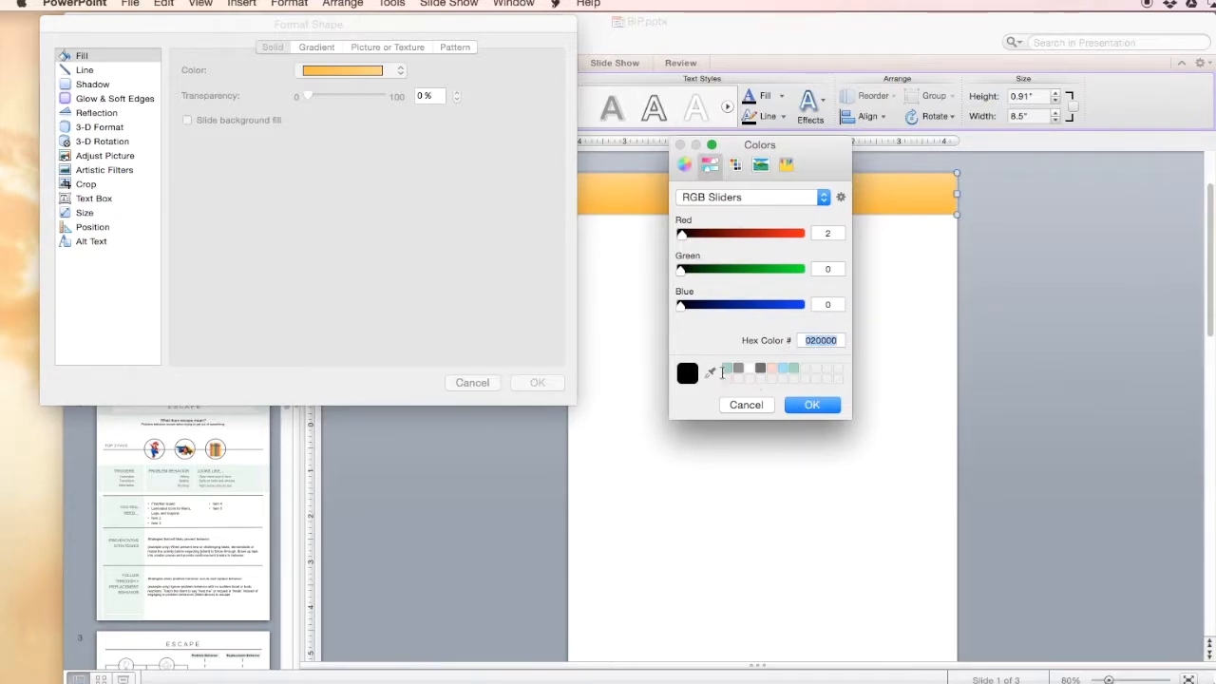
{"action": "left_click", "coordinate": [814, 405]}
Set the header rectangle's solid fill to the pale green recent color and apply the shape formatting.
{"action": "left_click", "coordinate": [352, 71]}
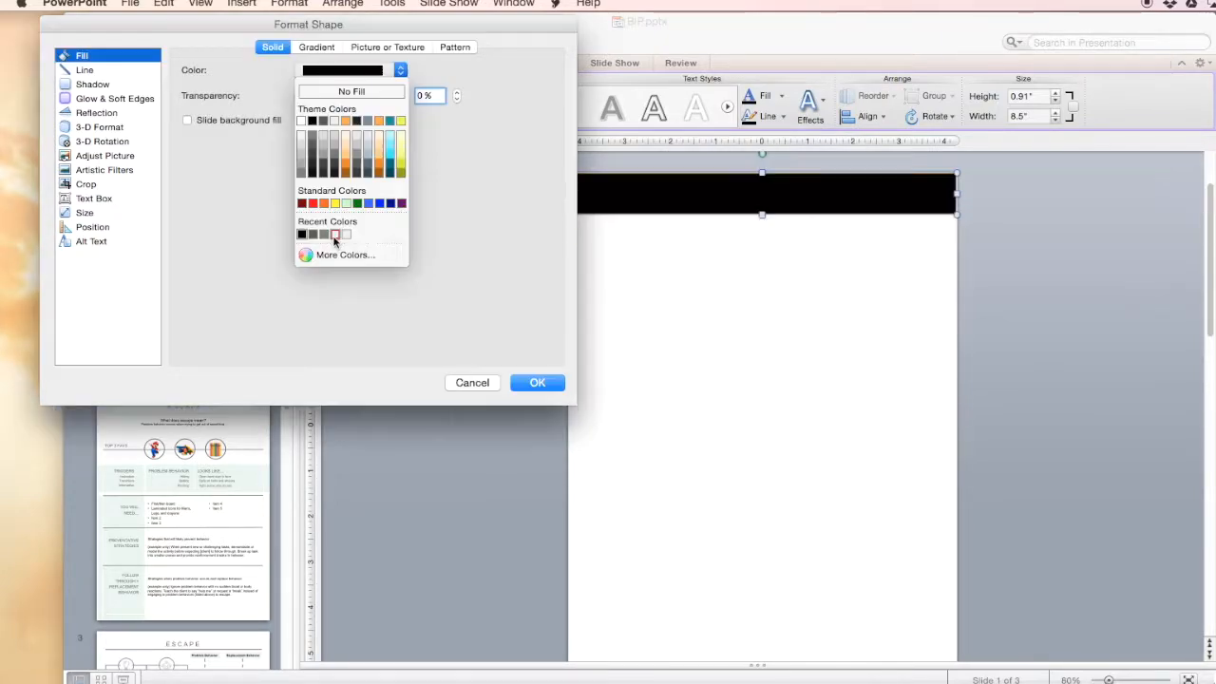
{"action": "left_click", "coordinate": [335, 236]}
{"action": "left_click", "coordinate": [544, 385]}
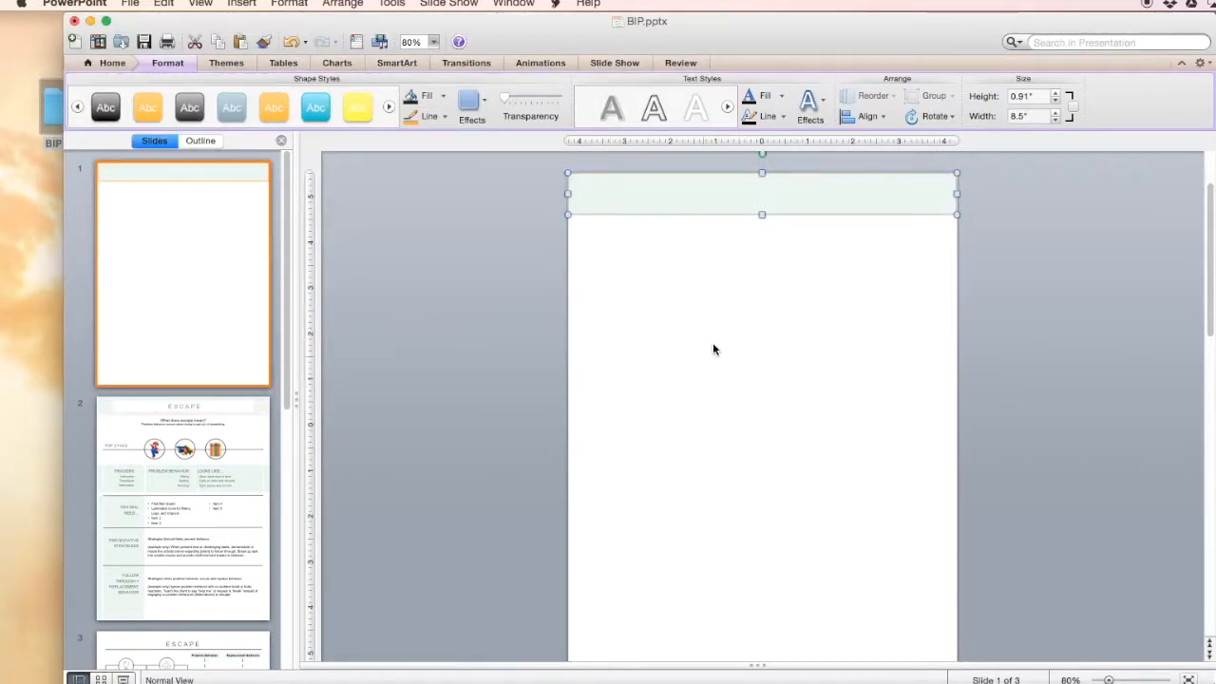
Remove the outline from the pale green header rectangle by setting it to No Line.
{"action": "left_click", "coordinate": [724, 292]}
{"action": "left_click", "coordinate": [704, 210]}
{"action": "left_click", "coordinate": [445, 117]}
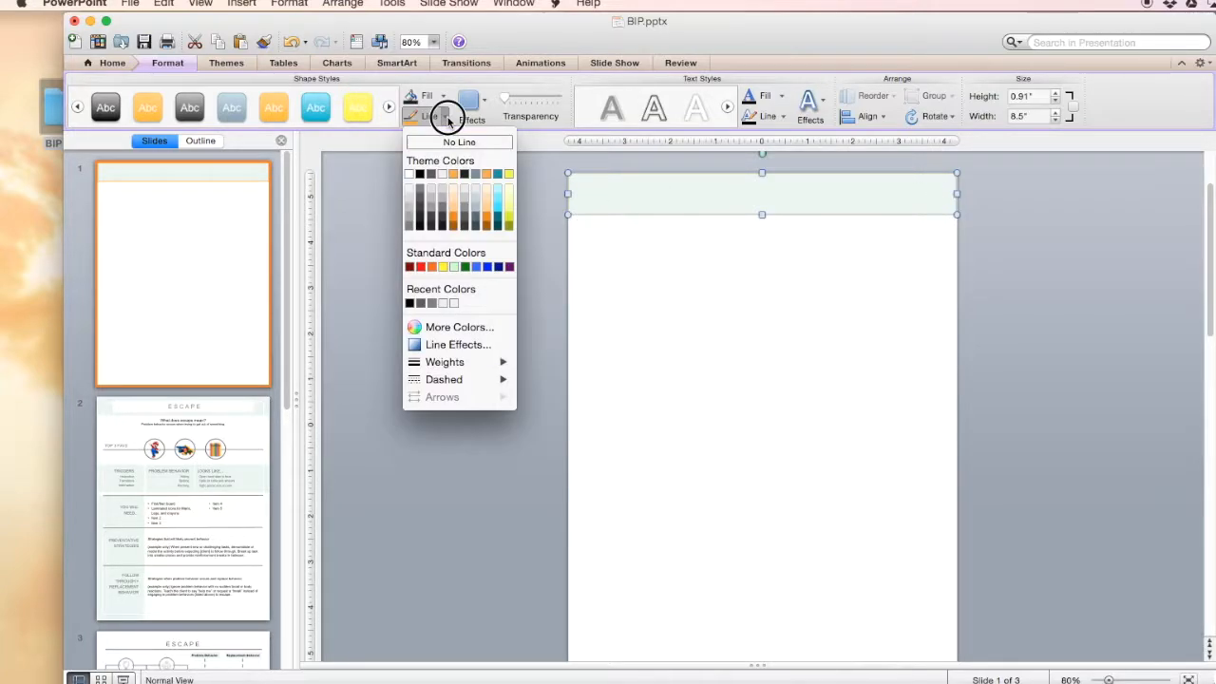
{"action": "left_click", "coordinate": [421, 142]}
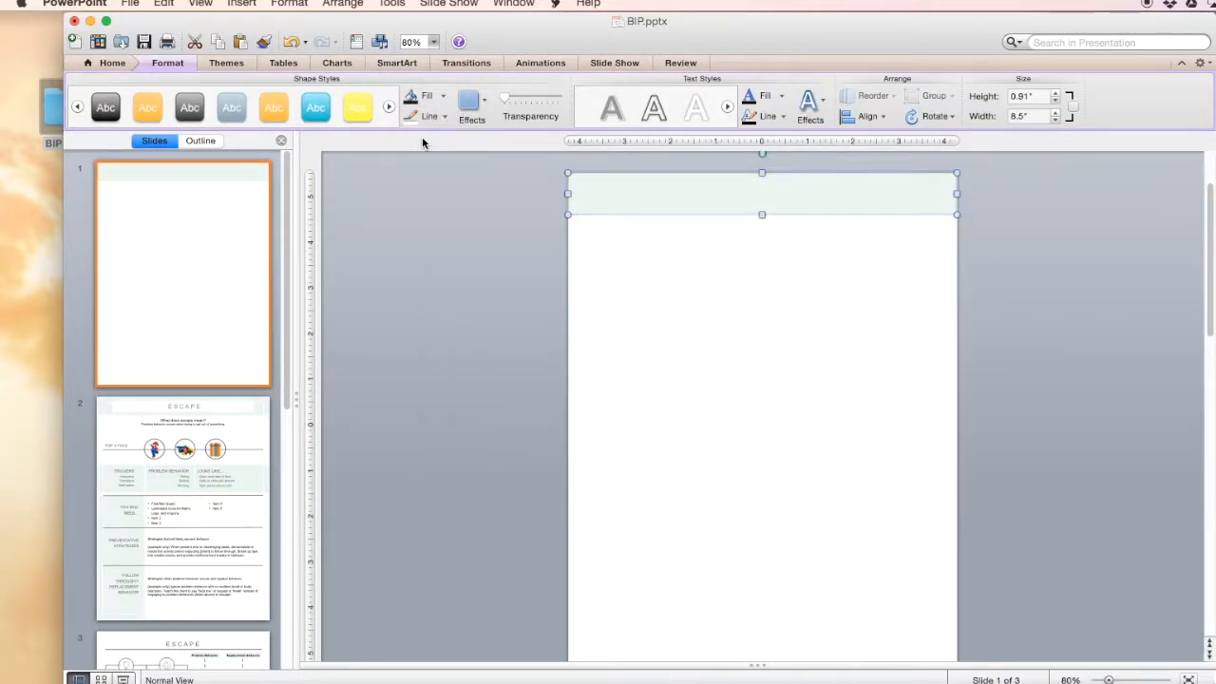
{"action": "left_click", "coordinate": [705, 253]}
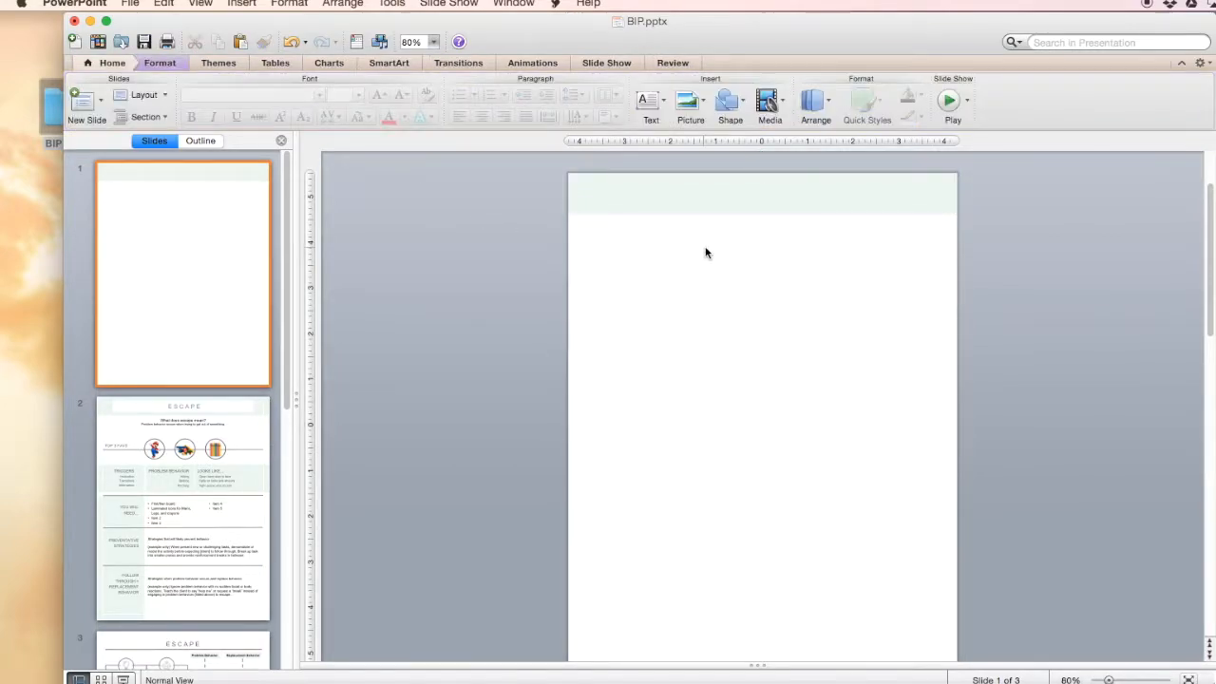
Examine the ESCAPE header layout on slide 2 and return to slide 1.
{"action": "left_click", "coordinate": [904, 197]}
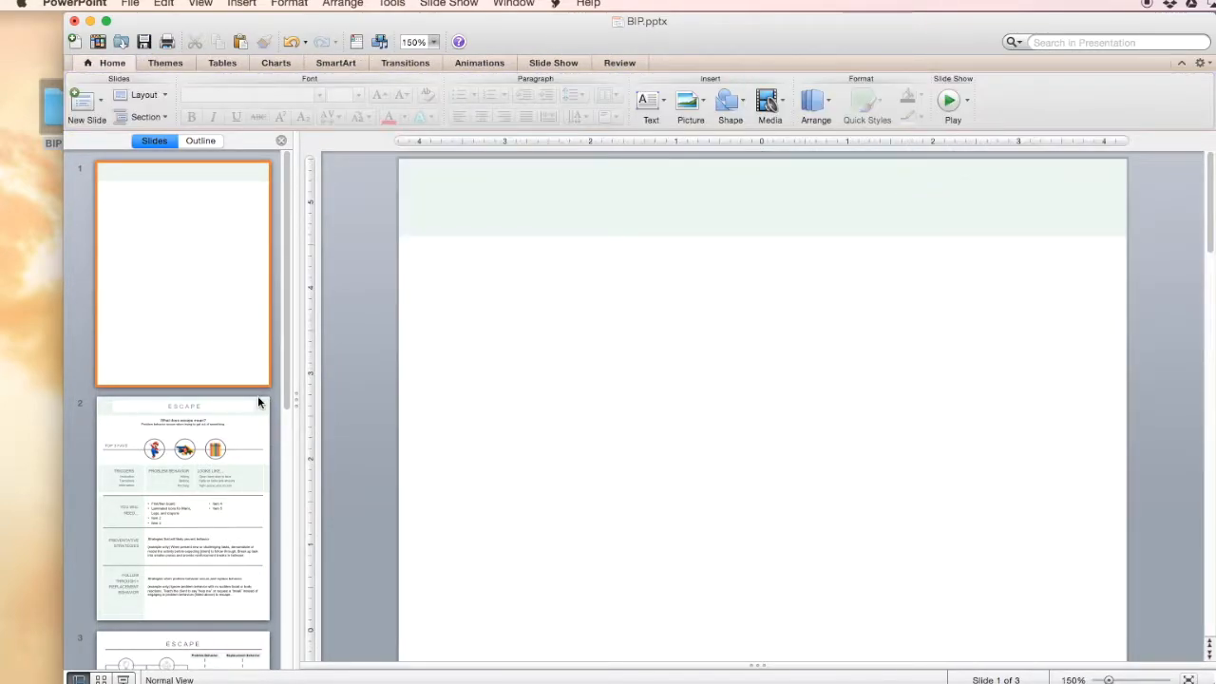
{"action": "left_click", "coordinate": [257, 402]}
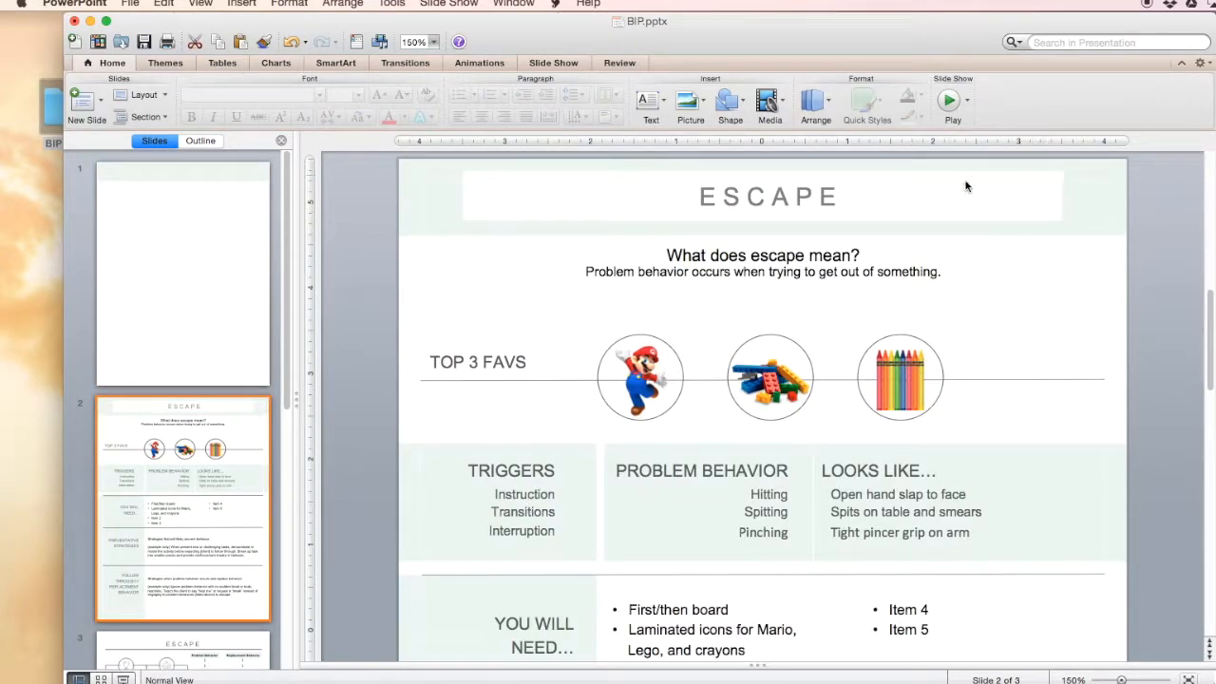
{"action": "left_click", "coordinate": [196, 222]}
Draw a rectangle about 7.67 by 0.54 inches inside the pale green header and delete it again.
{"action": "left_click", "coordinate": [729, 103]}
{"action": "mouse_move", "coordinate": [732, 143]}
{"action": "left_click", "coordinate": [914, 152]}
{"action": "left_click_drag", "start_coordinate": [435, 171], "coordinate": [1092, 218]}
{"action": "key", "text": "Delete"}
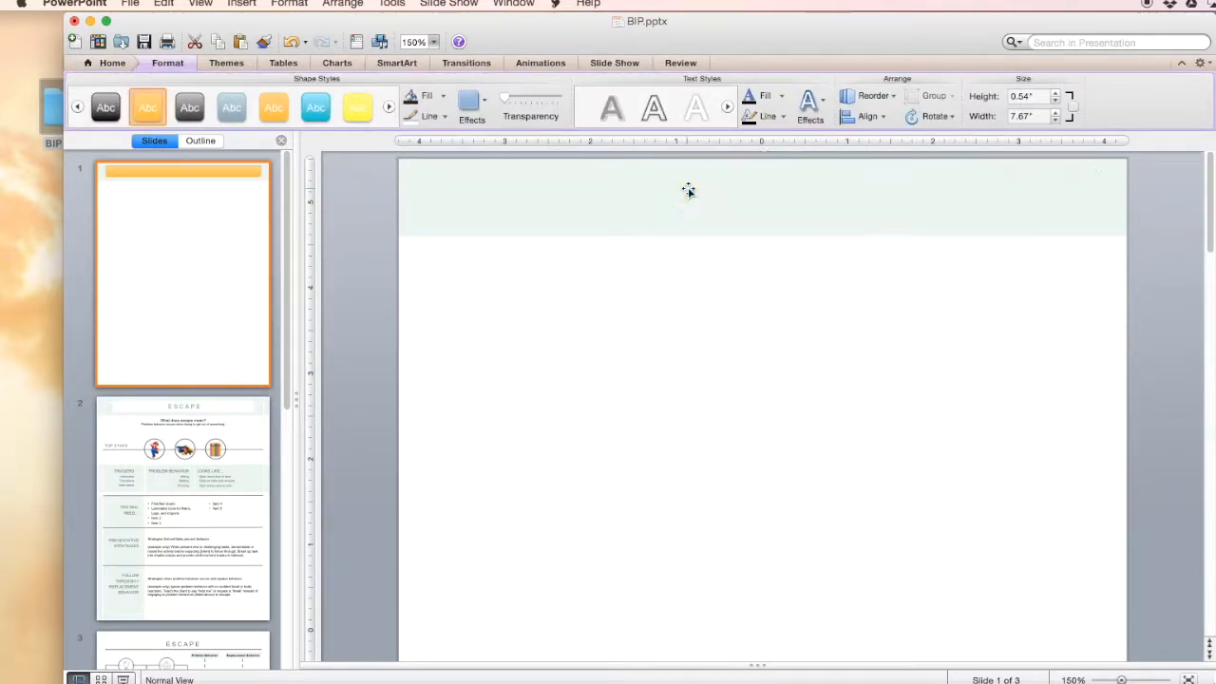
Duplicate the pale green header rectangle and place the copy directly below the original.
{"action": "left_click", "coordinate": [606, 198]}
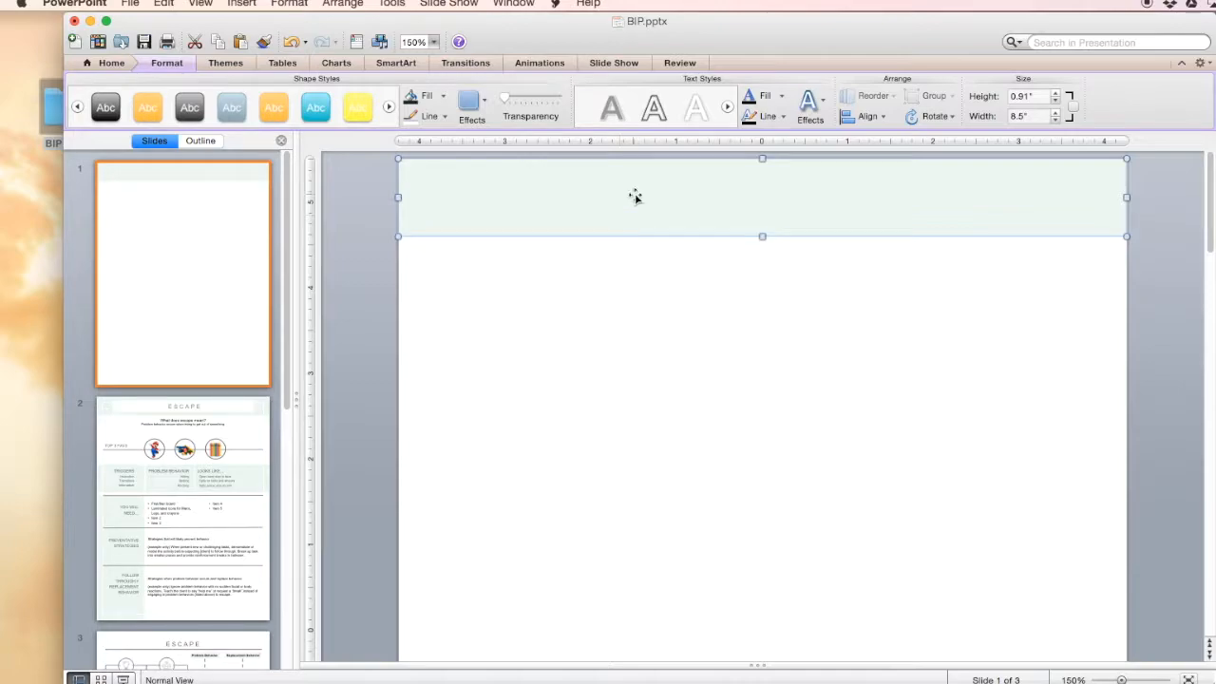
{"action": "left_click_drag", "start_coordinate": [641, 190], "coordinate": [643, 288]}
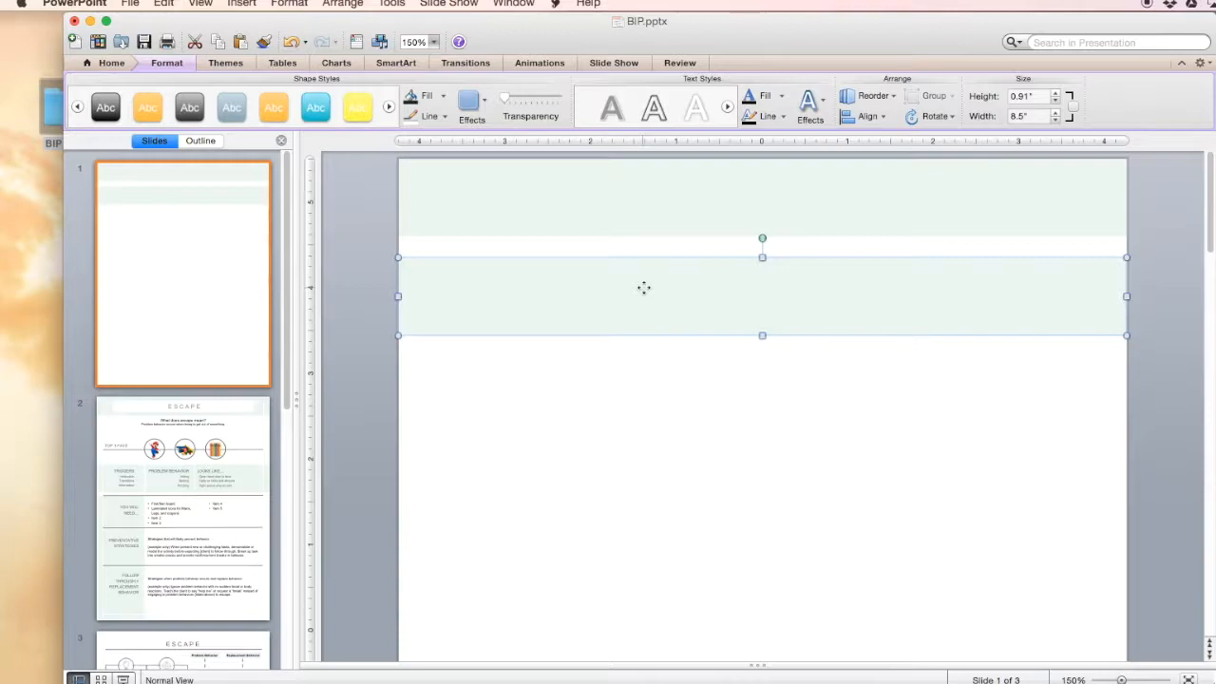
Paste another copy of the lower pale green rectangle and undo the paste.
{"action": "key", "text": "super+c"}
{"action": "key", "text": "super+v"}
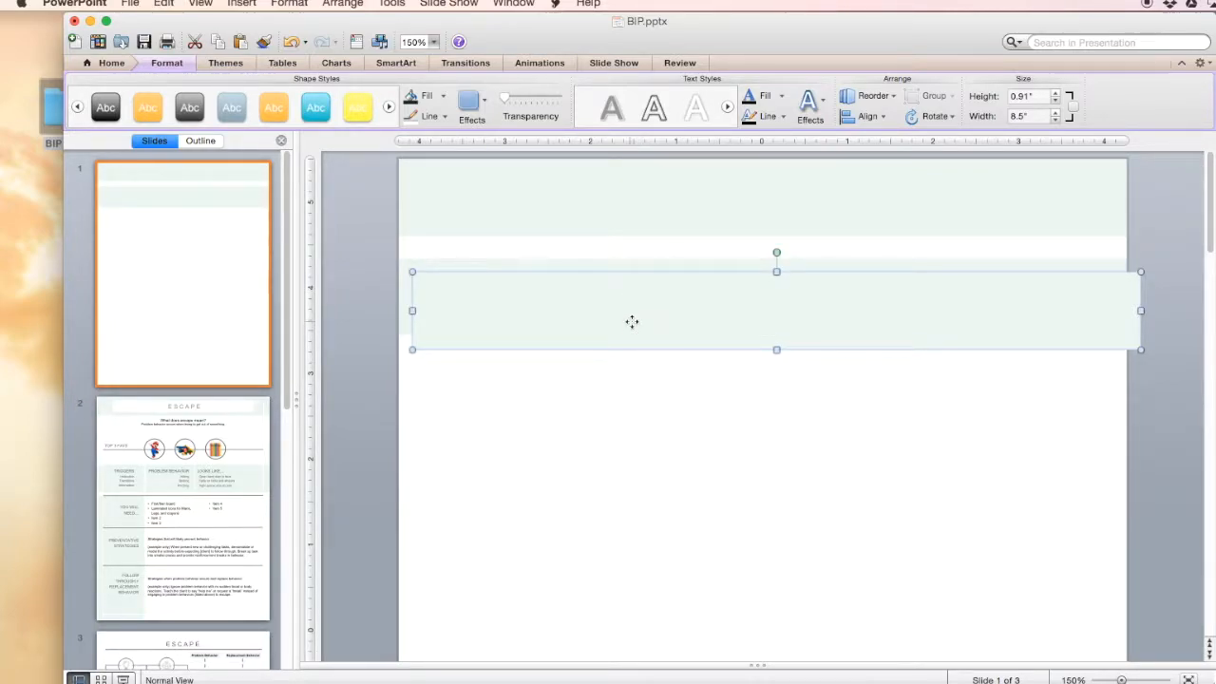
{"action": "key", "text": "super+z"}
Fill the lower duplicate rectangle with the white theme color.
{"action": "left_click", "coordinate": [597, 299]}
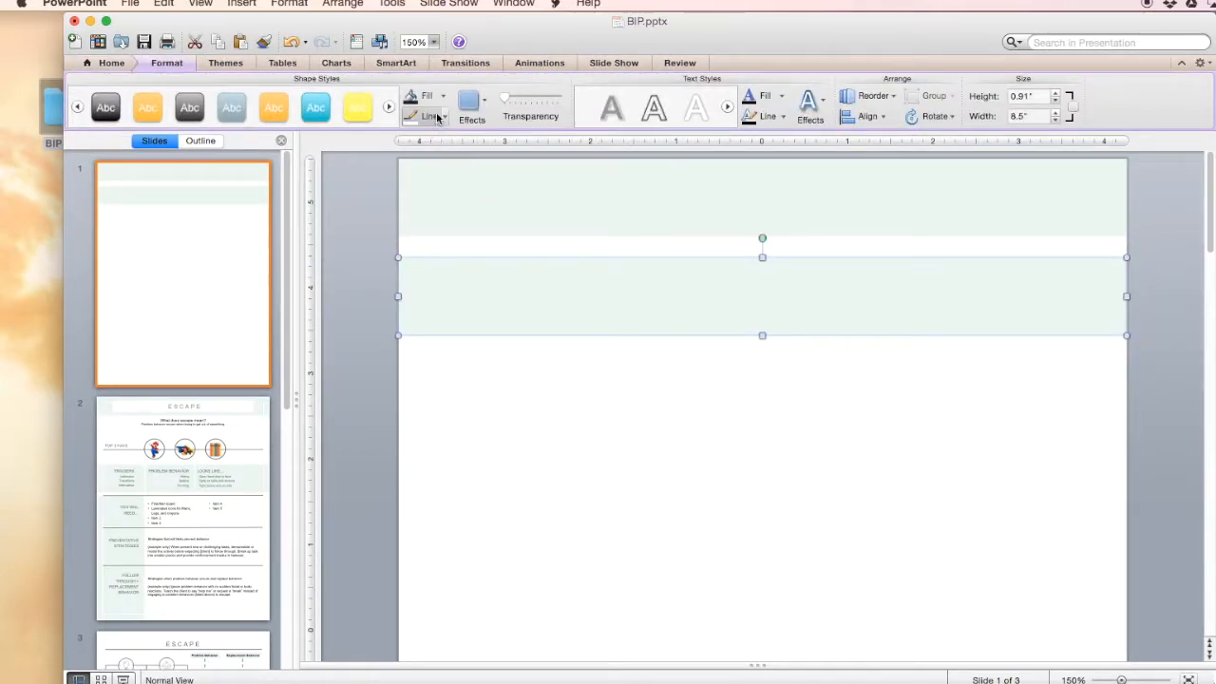
{"action": "left_click", "coordinate": [442, 96]}
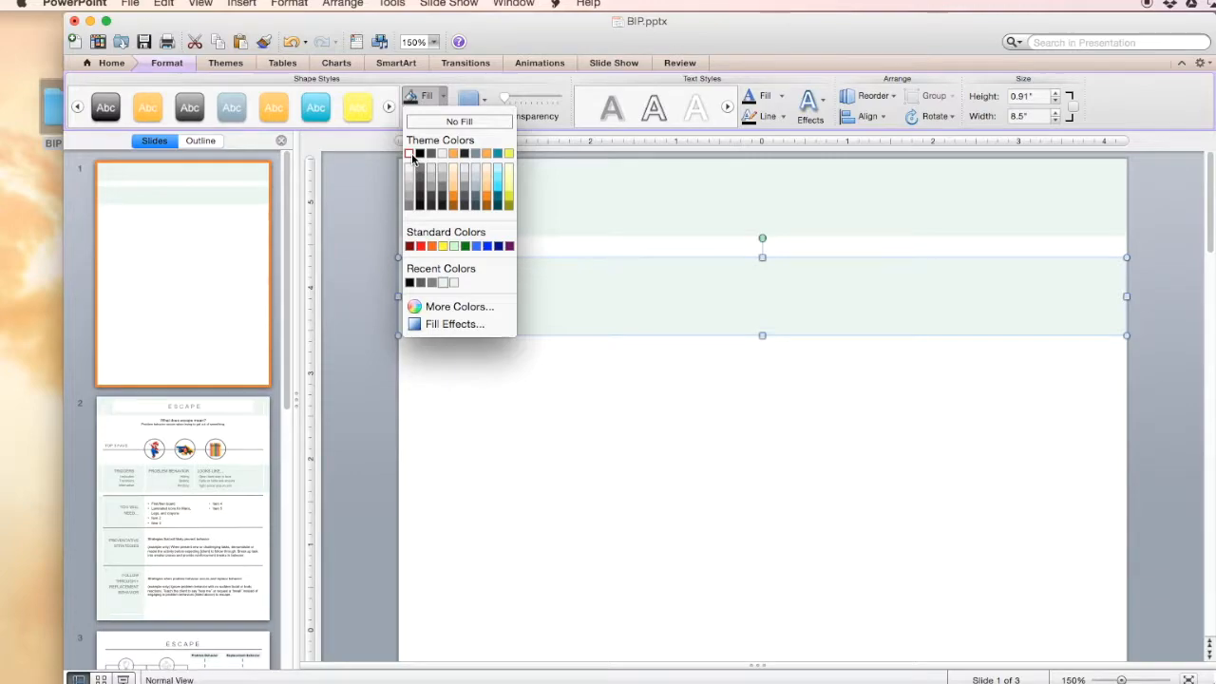
{"action": "left_click", "coordinate": [410, 154]}
Shrink the white rectangle to about 7.54 by 0.55 inches and place it inside the pale green header band.
{"action": "left_click_drag", "start_coordinate": [398, 296], "coordinate": [438, 296]}
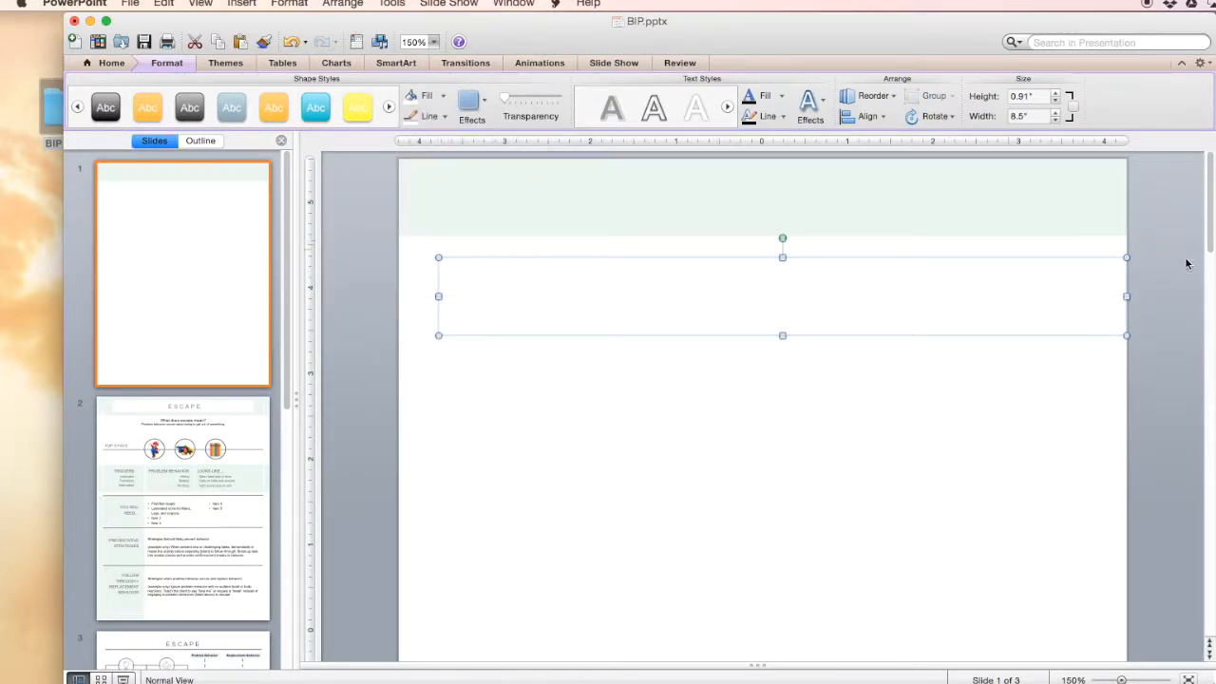
{"action": "left_click_drag", "start_coordinate": [1127, 293], "coordinate": [1084, 297]}
{"action": "left_click_drag", "start_coordinate": [721, 293], "coordinate": [719, 193]}
{"action": "left_click_drag", "start_coordinate": [762, 158], "coordinate": [761, 175]}
{"action": "left_click_drag", "start_coordinate": [759, 237], "coordinate": [759, 221]}
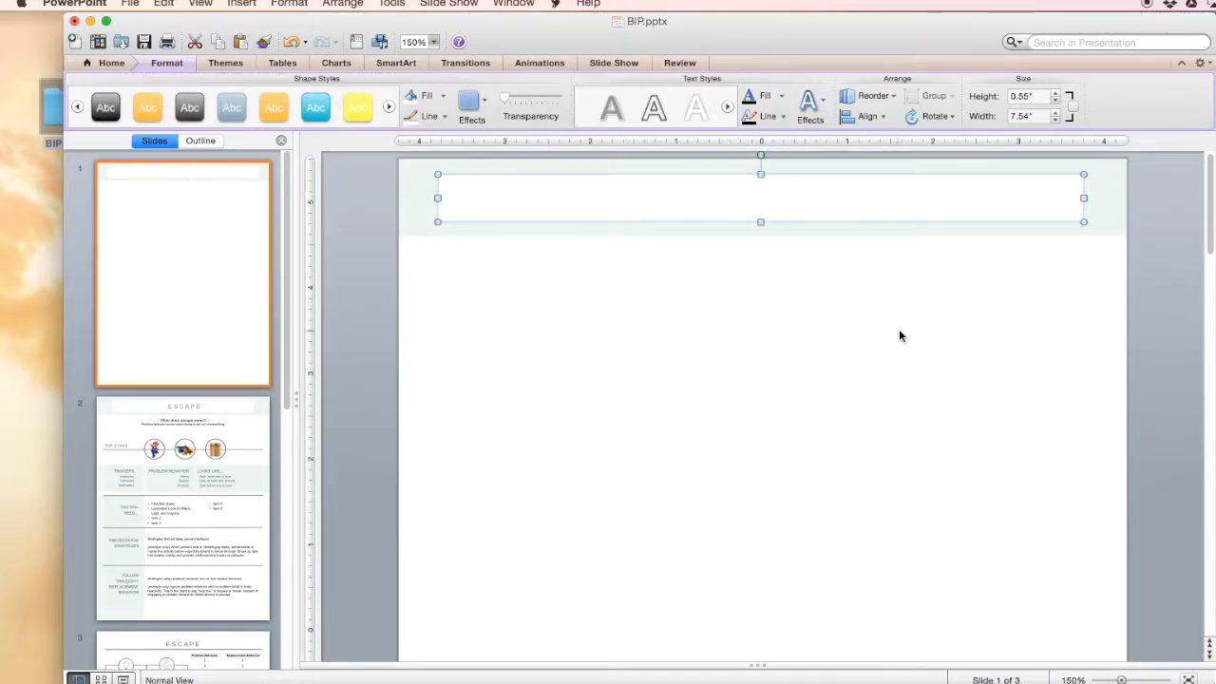
Shift the white rectangle off-center toward the right edge of the header band.
{"action": "left_click", "coordinate": [758, 199]}
{"action": "left_click_drag", "start_coordinate": [758, 200], "coordinate": [785, 197]}
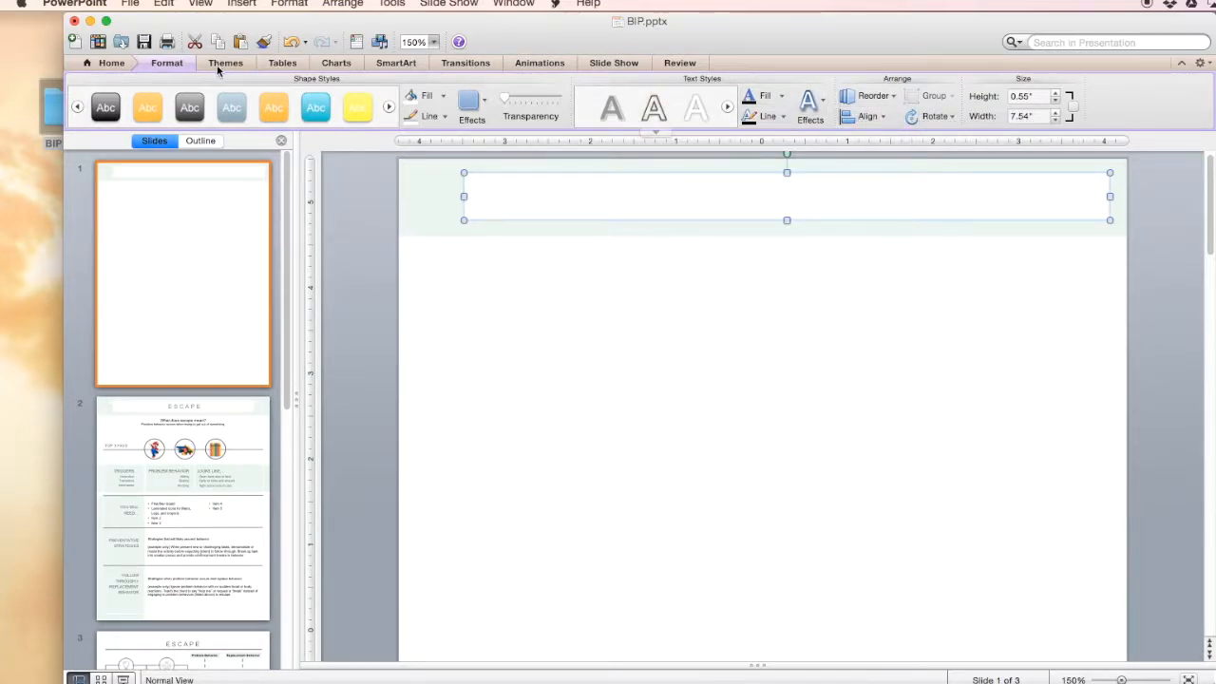
{"action": "left_click", "coordinate": [564, 328]}
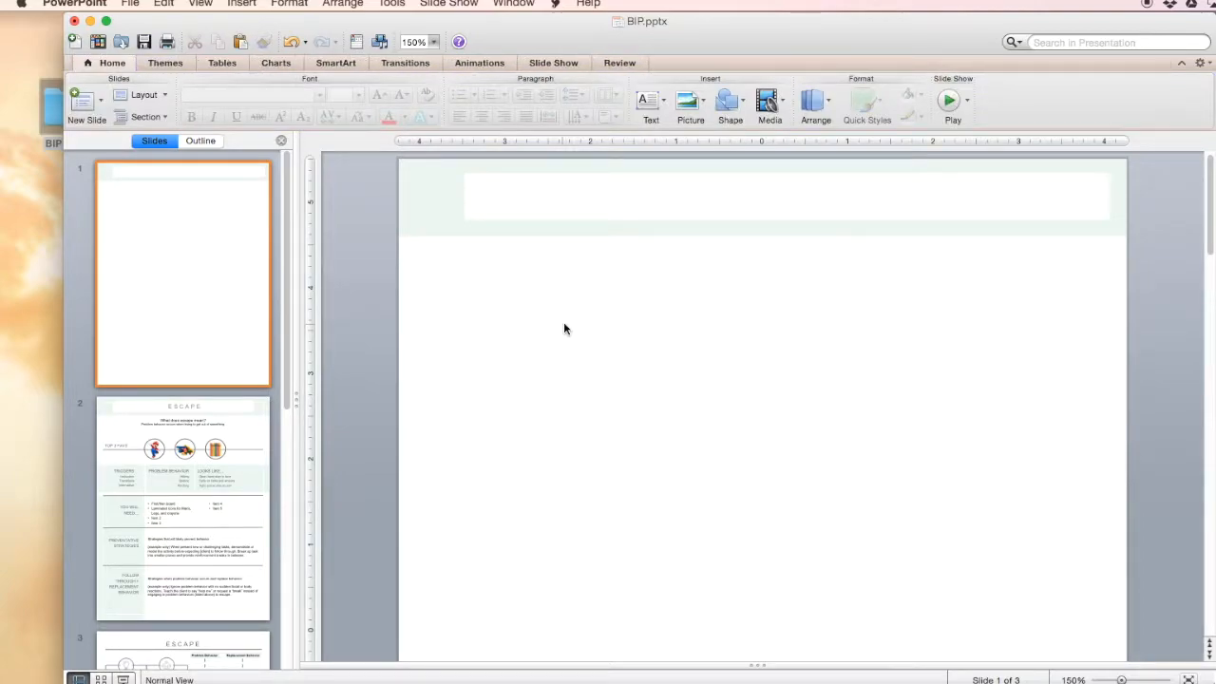
Look through the alignment options for the white rectangle without applying any.
{"action": "left_click", "coordinate": [756, 185]}
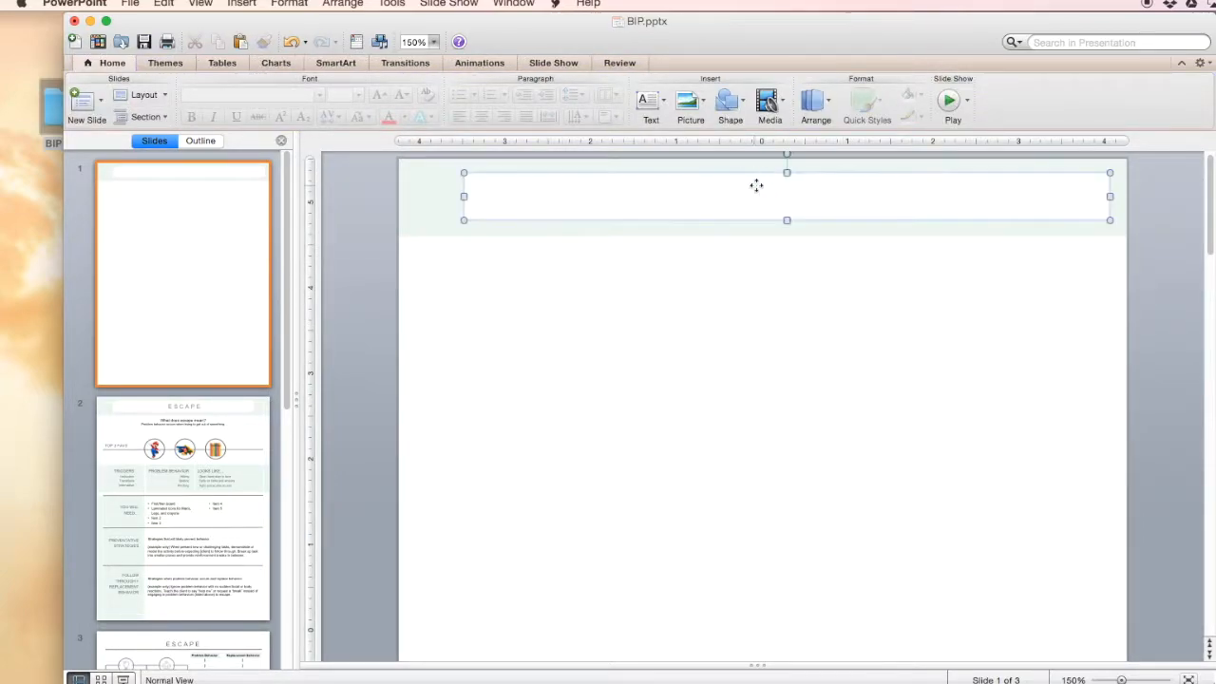
{"action": "left_click", "coordinate": [163, 64]}
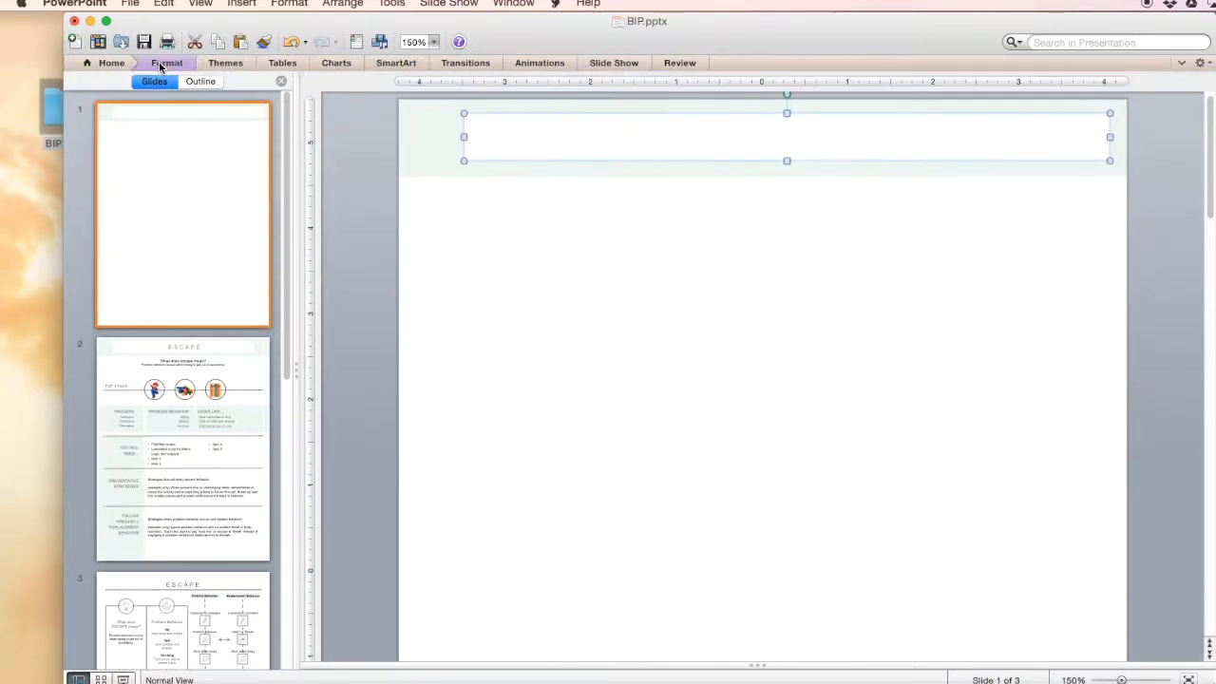
{"action": "left_click", "coordinate": [164, 64]}
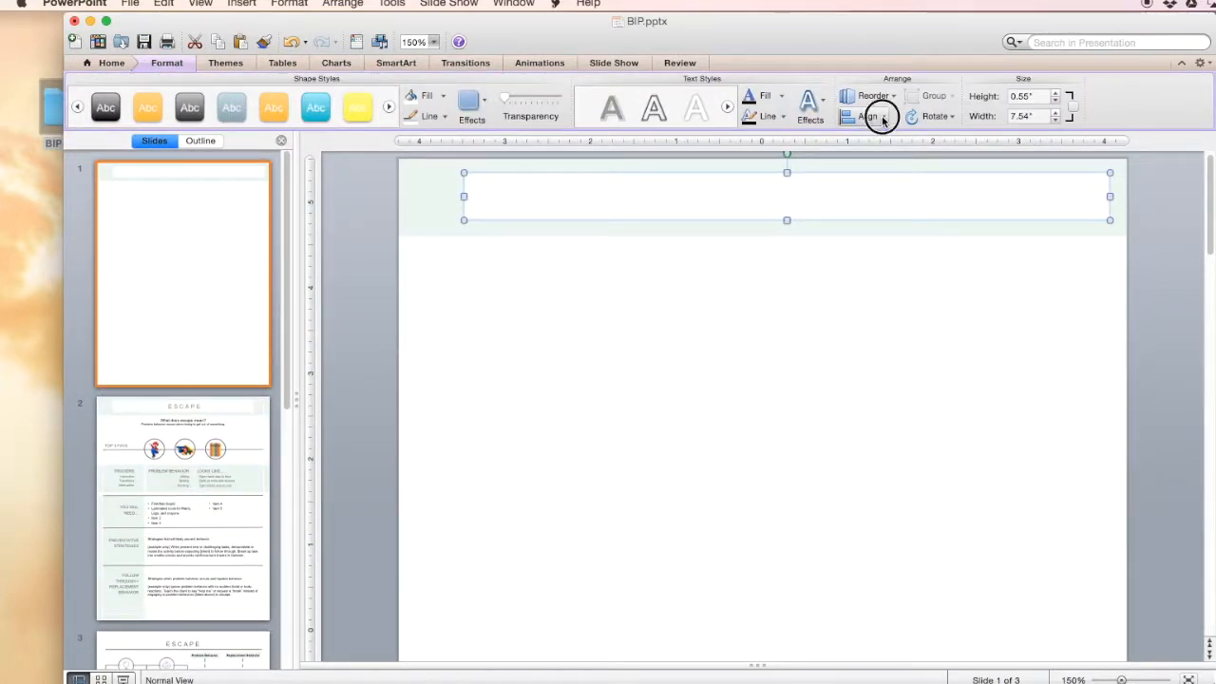
{"action": "left_click", "coordinate": [876, 118]}
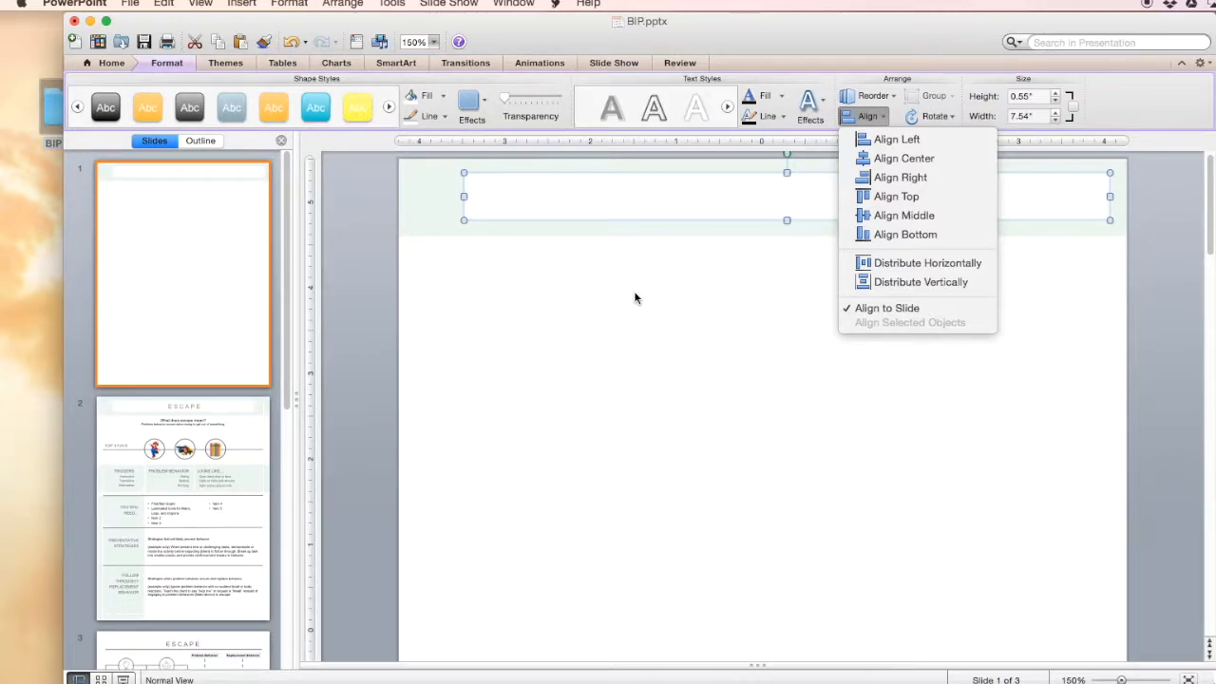
{"action": "left_click", "coordinate": [750, 320]}
Move the white rectangle past the slide's right edge, and center it horizontally on the slide with Align Center.
{"action": "left_click_drag", "start_coordinate": [665, 190], "coordinate": [855, 199]}
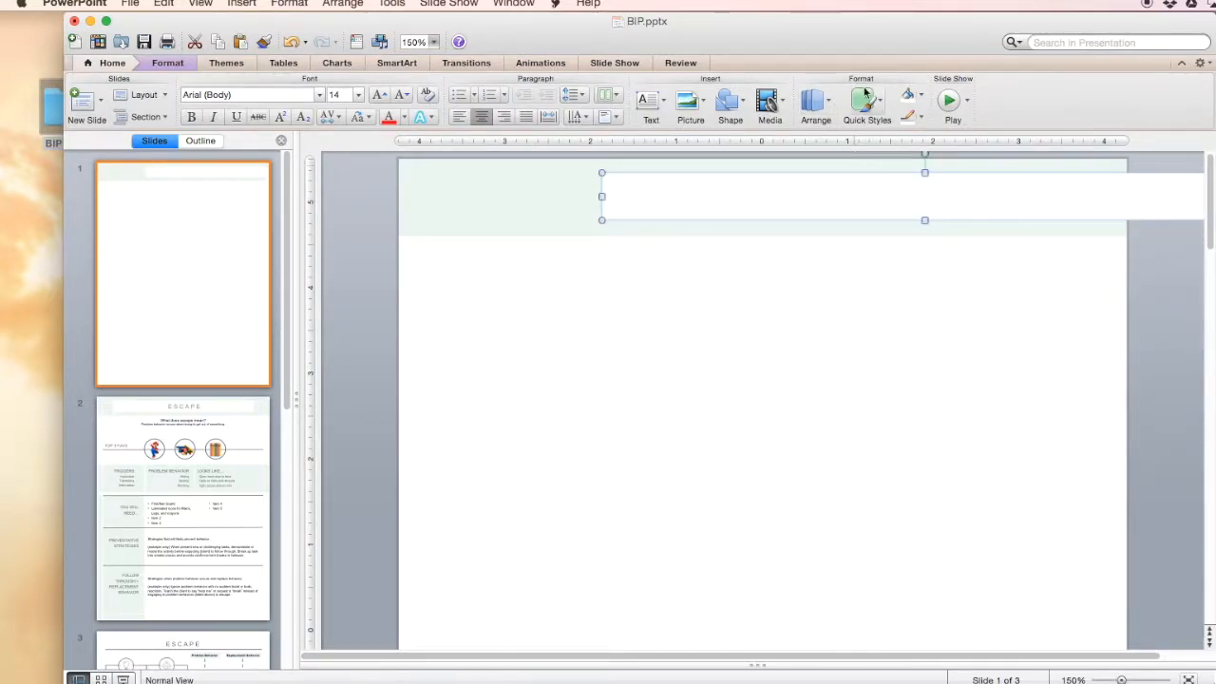
{"action": "left_click", "coordinate": [814, 102]}
{"action": "mouse_move", "coordinate": [899, 326]}
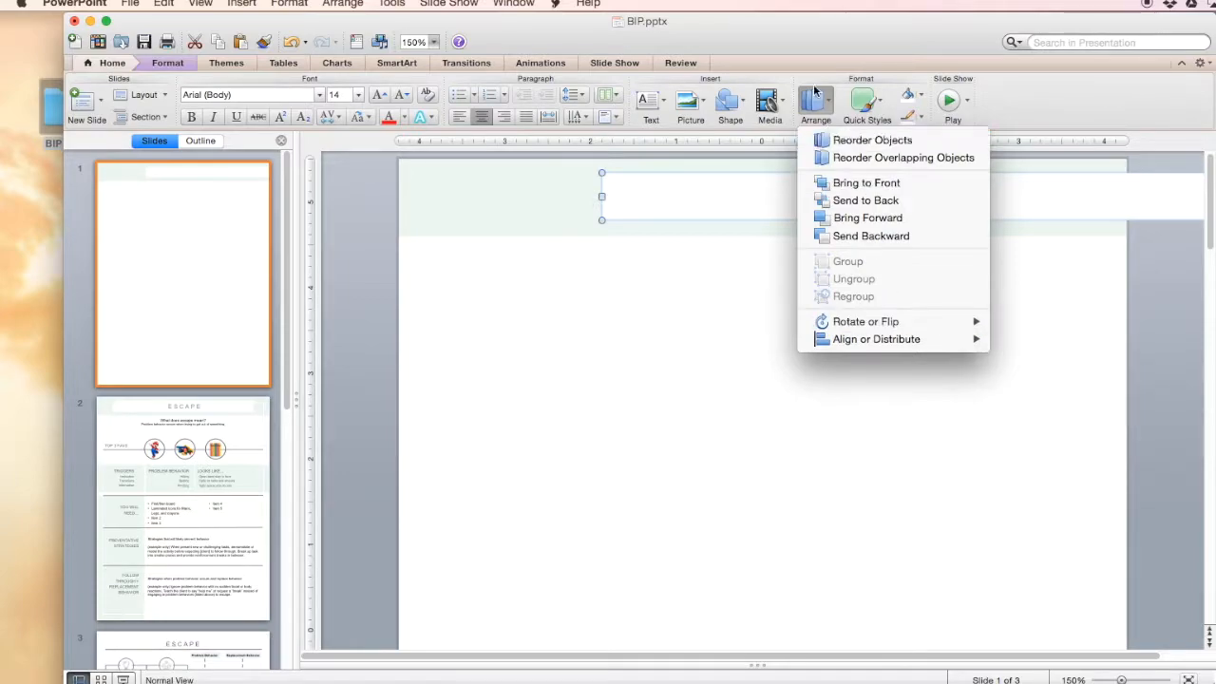
{"action": "left_click", "coordinate": [138, 59]}
{"action": "left_click", "coordinate": [168, 63]}
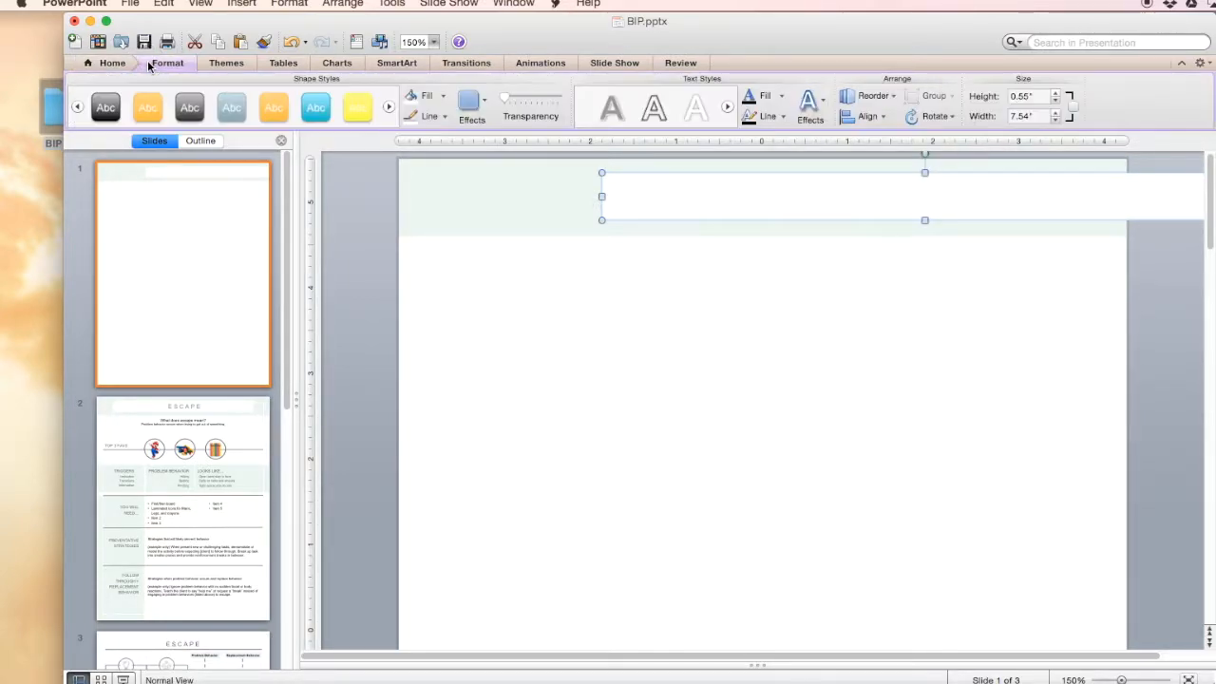
{"action": "left_click", "coordinate": [881, 116]}
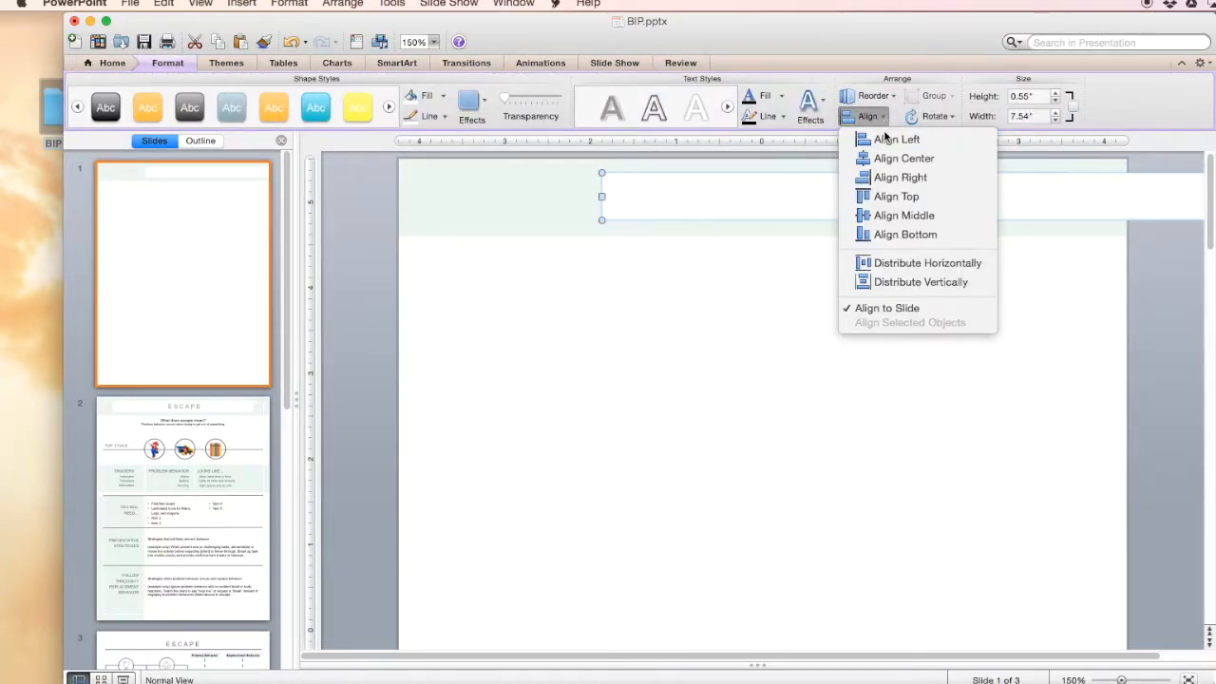
{"action": "left_click", "coordinate": [900, 163]}
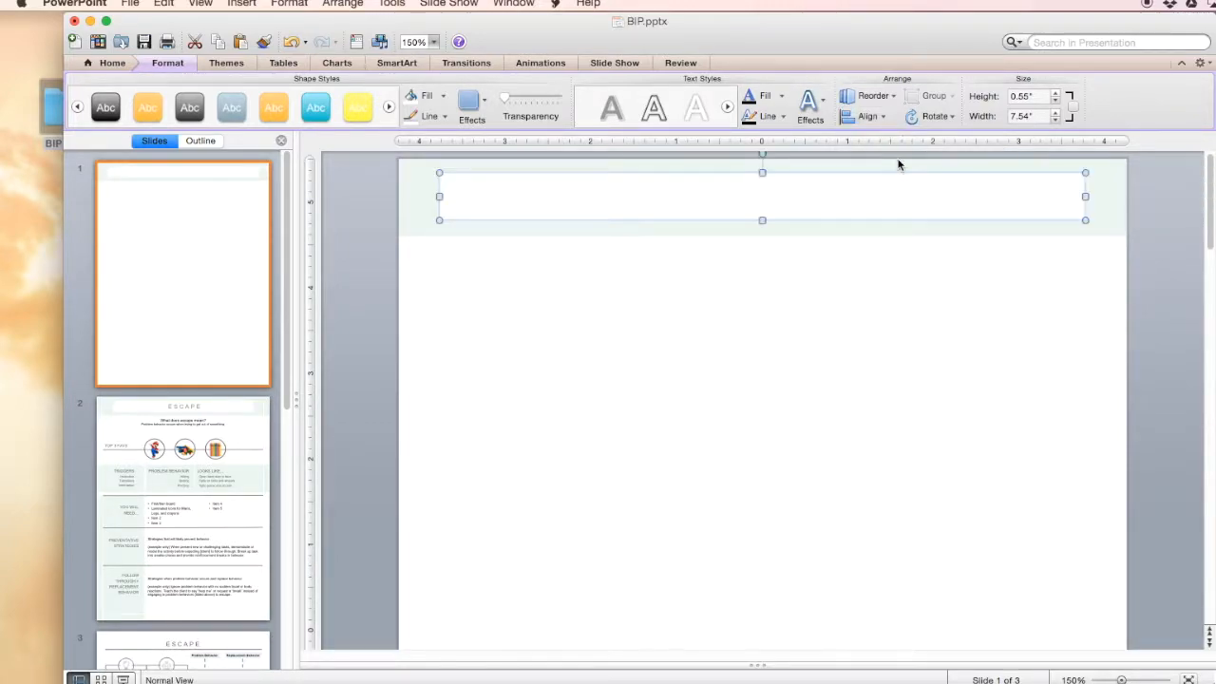
Vertically center the white title box within the pale green header band using Align Selected Objects and Align Middle.
{"action": "left_click", "coordinate": [414, 192]}
{"action": "left_click", "coordinate": [556, 199], "text": "shift"}
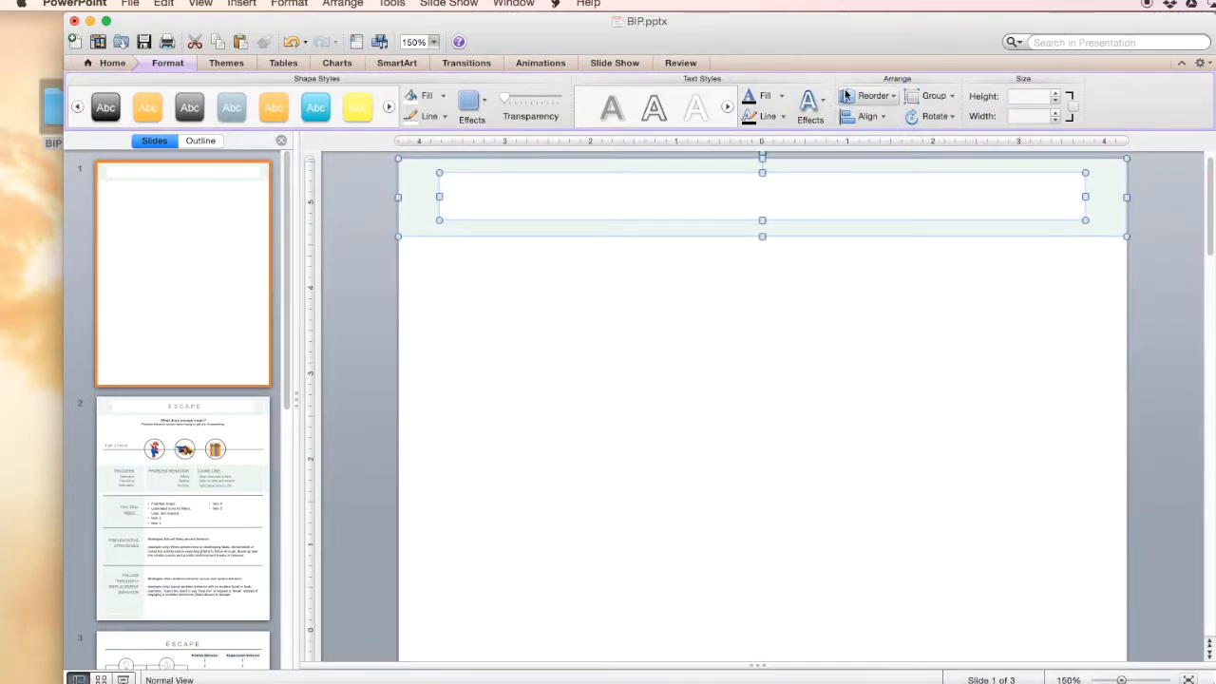
{"action": "left_click", "coordinate": [883, 117]}
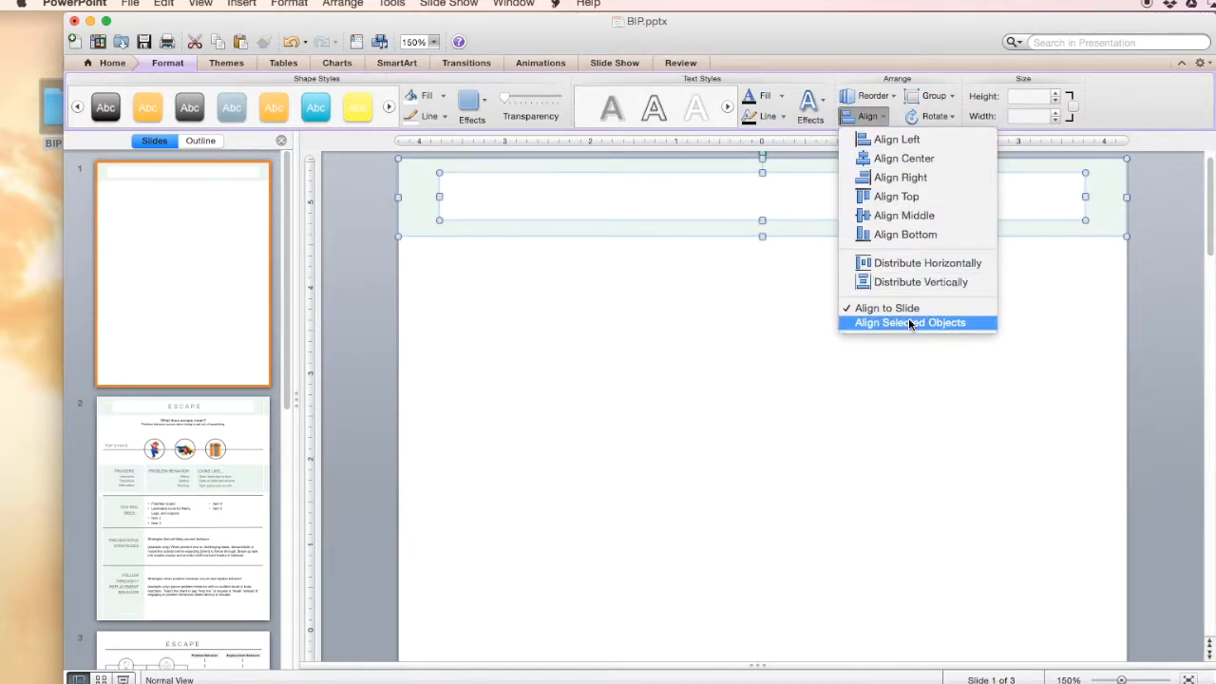
{"action": "left_click", "coordinate": [908, 322]}
{"action": "left_click", "coordinate": [885, 117]}
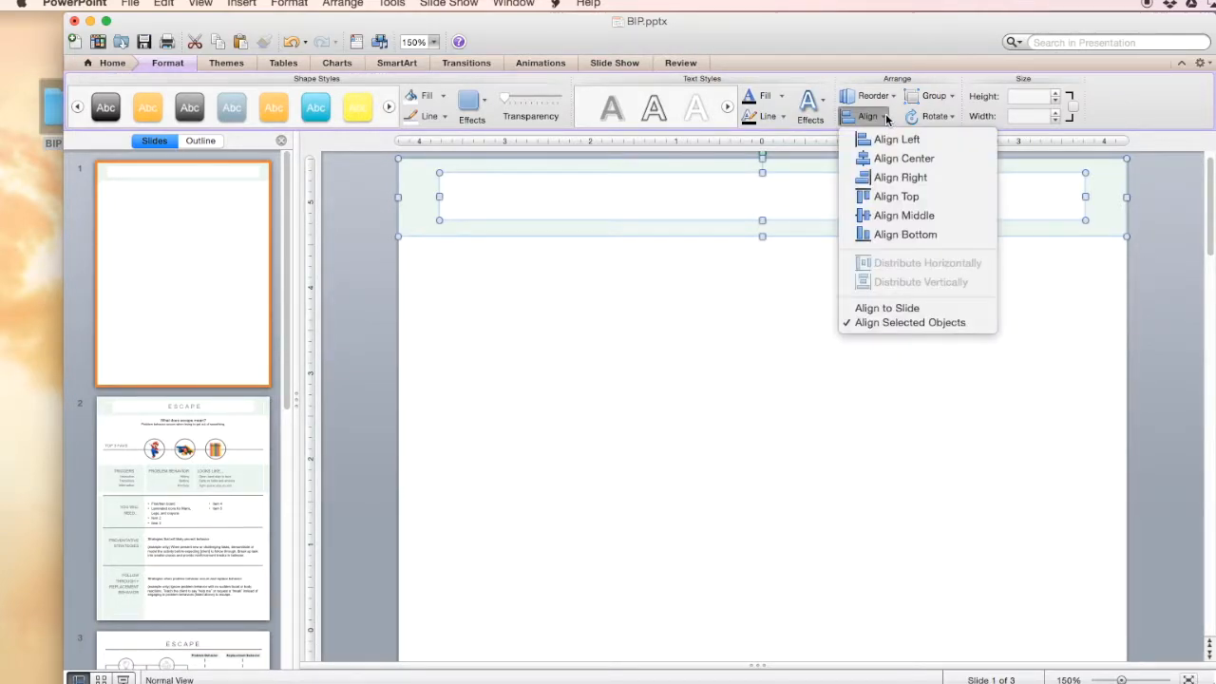
{"action": "left_click", "coordinate": [884, 216]}
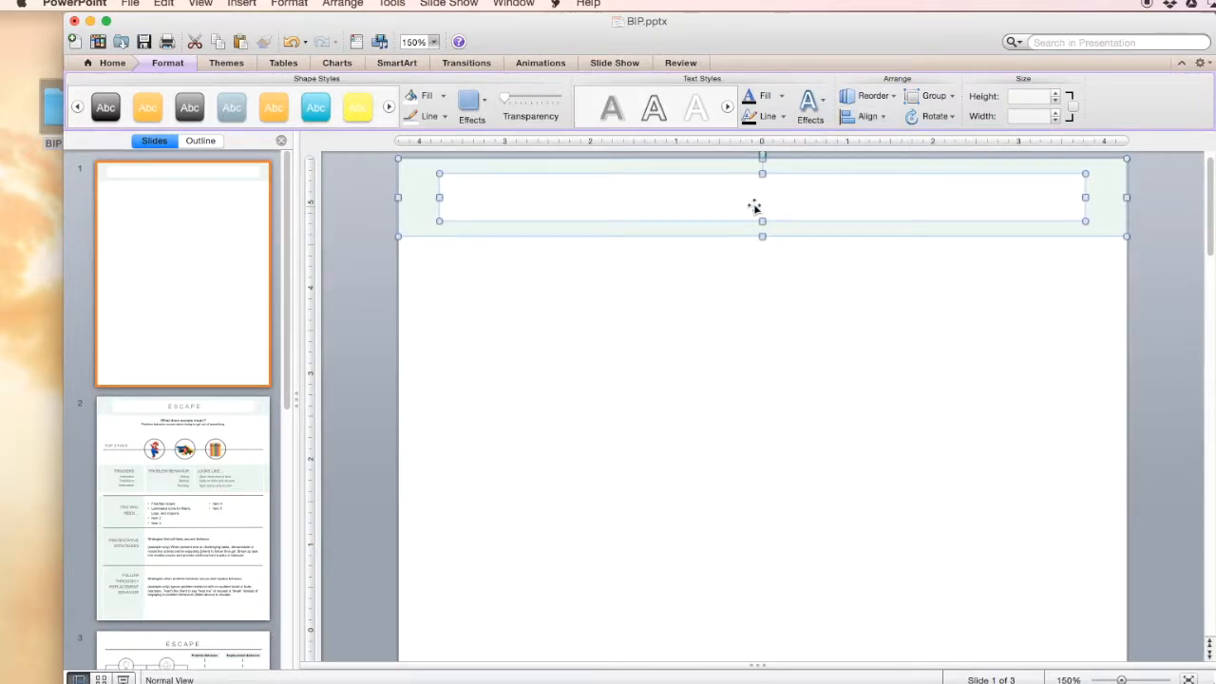
{"action": "left_click", "coordinate": [766, 324]}
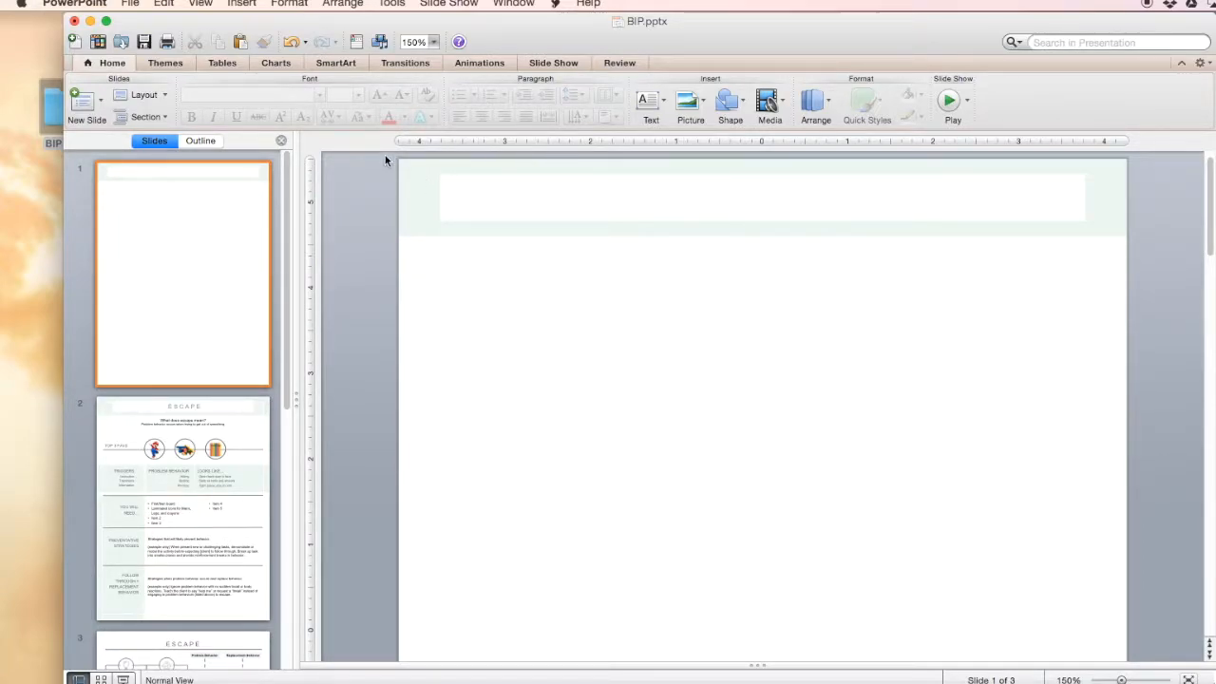
Copy the pale green header band to the middle of slide 1, then make the copy taller and narrow it to a block at the slide's left edge.
{"action": "left_click", "coordinate": [150, 434]}
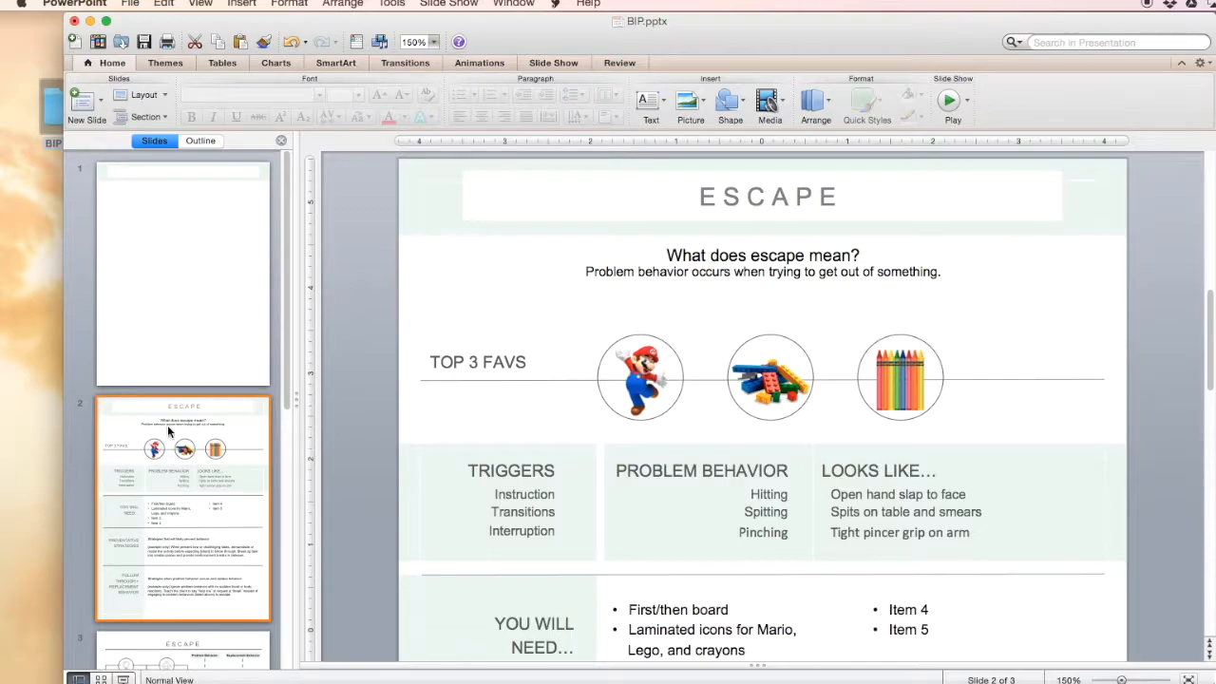
{"action": "scroll", "coordinate": [526, 316], "scroll_direction": "down", "scroll_amount": 15}
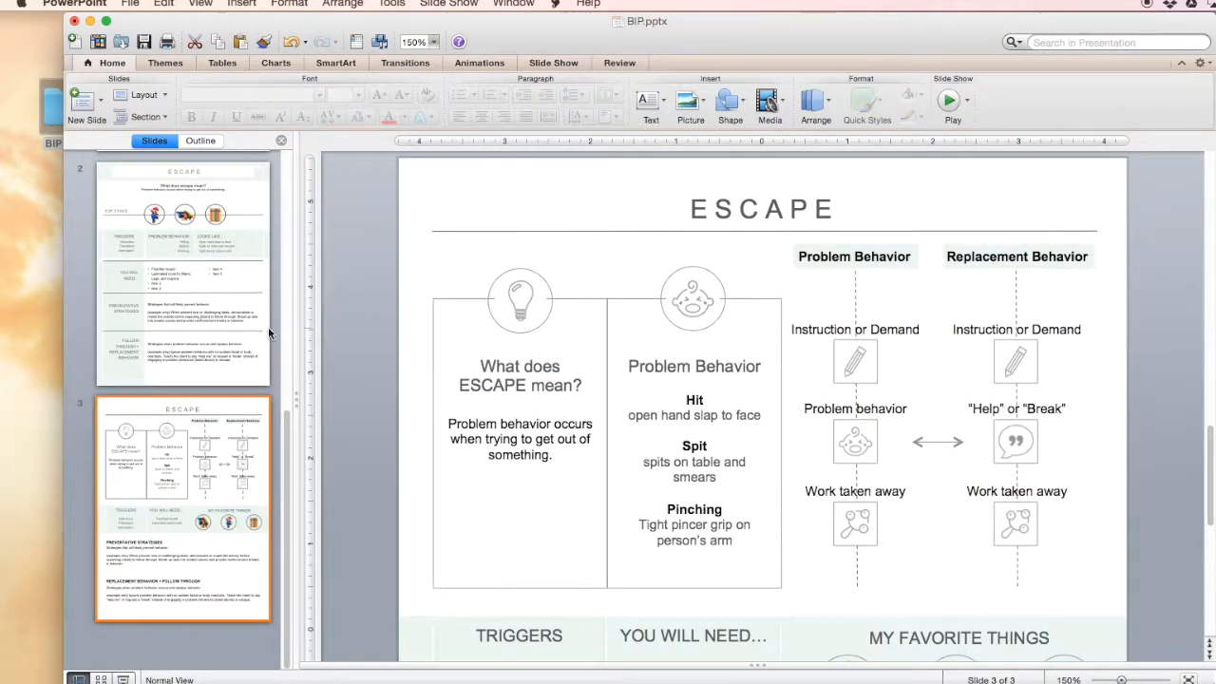
{"action": "left_click", "coordinate": [270, 335]}
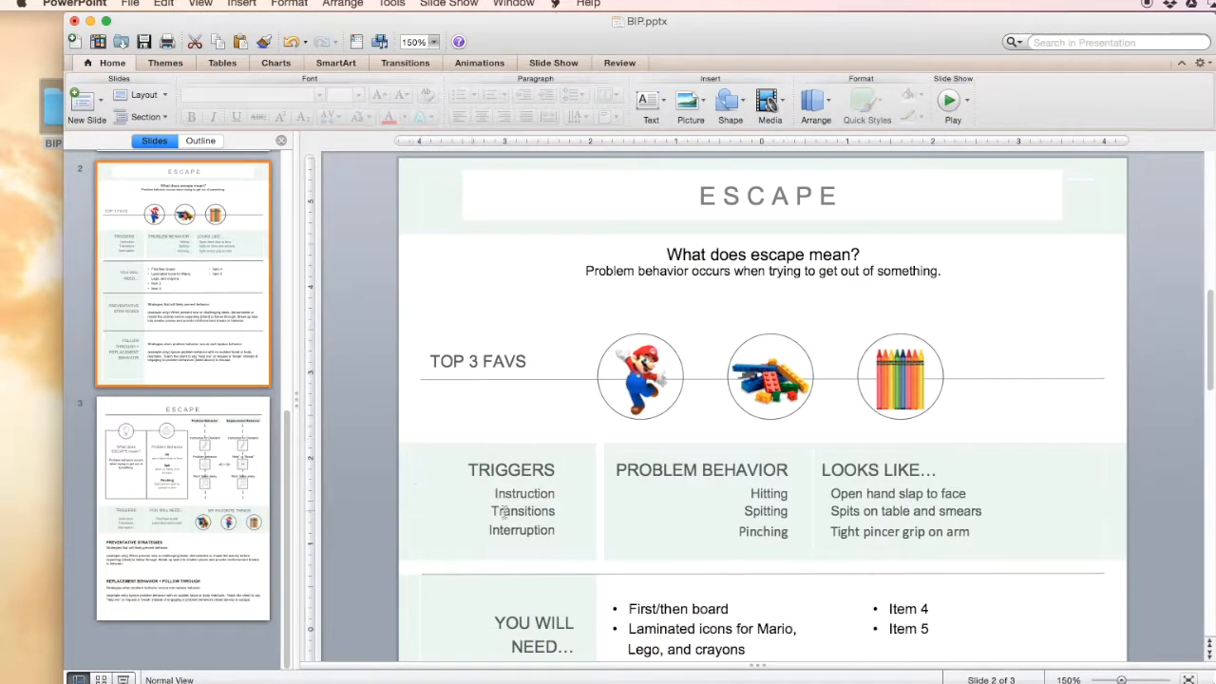
{"action": "left_click", "coordinate": [433, 41]}
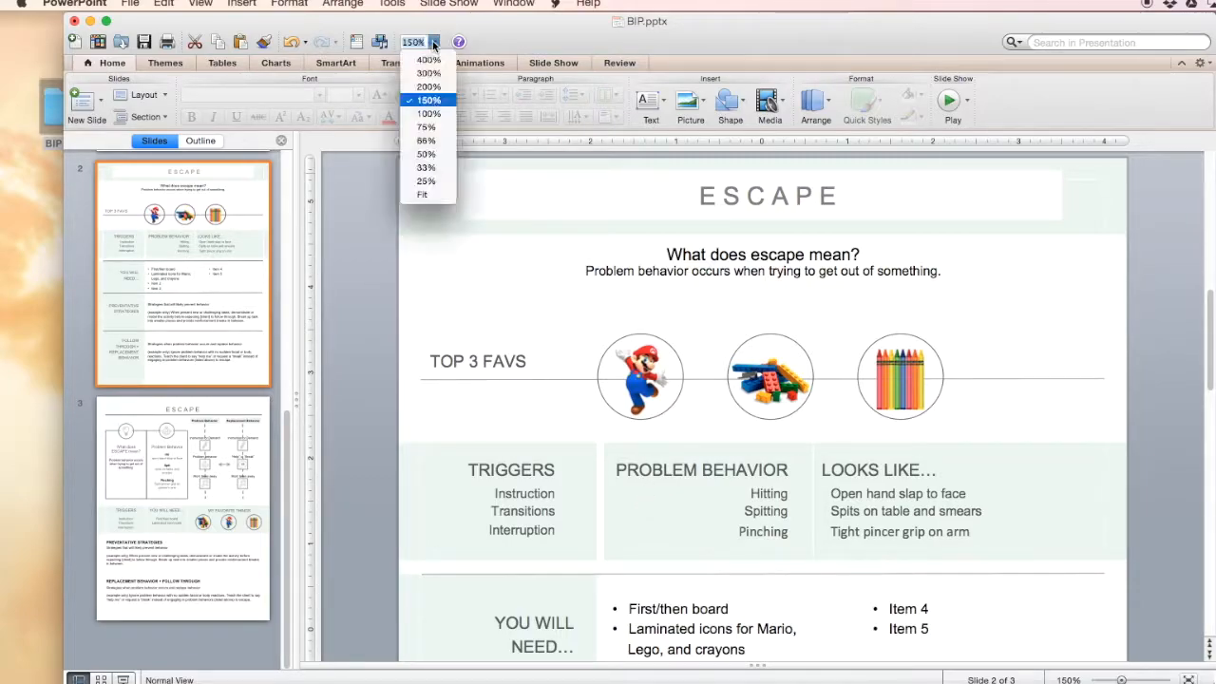
{"action": "left_click", "coordinate": [429, 113]}
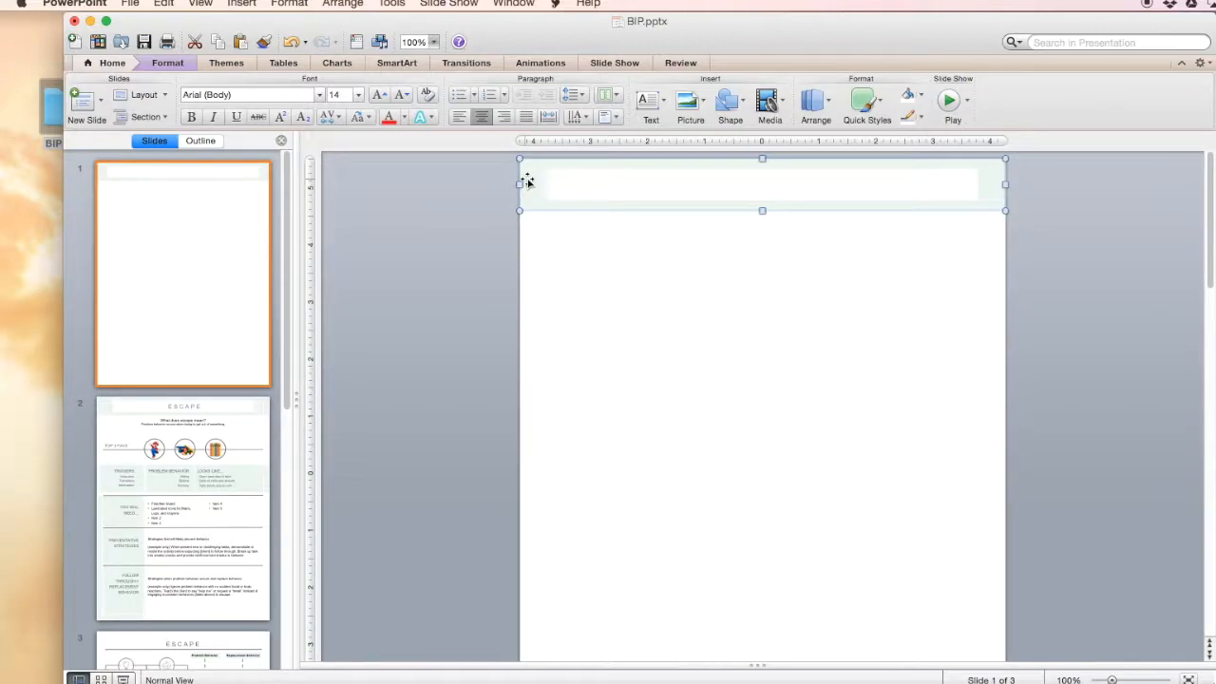
{"action": "left_click_drag", "start_coordinate": [530, 177], "coordinate": [529, 383]}
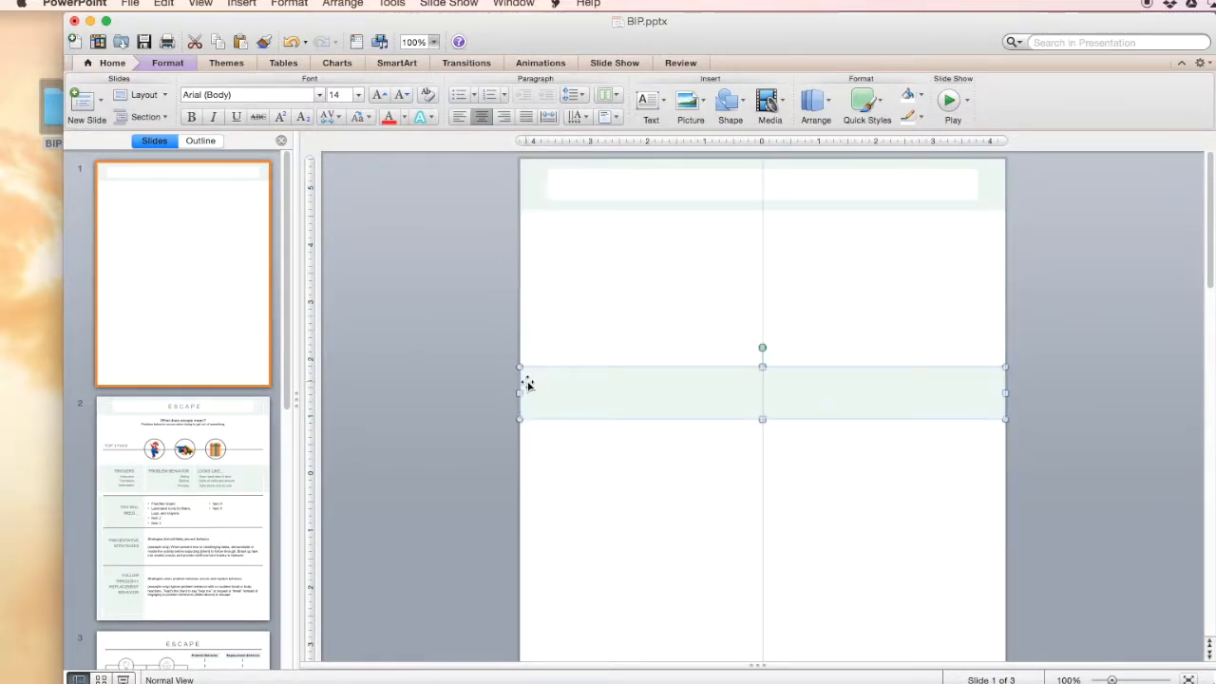
{"action": "mouse_move", "coordinate": [762, 419]}
{"action": "left_mouse_down"}
{"action": "mouse_move", "coordinate": [762, 456]}
{"action": "mouse_move", "coordinate": [763, 439]}
{"action": "left_mouse_up"}
{"action": "left_click_drag", "start_coordinate": [721, 390], "coordinate": [719, 366]}
{"action": "left_click_drag", "start_coordinate": [651, 379], "coordinate": [635, 379]}
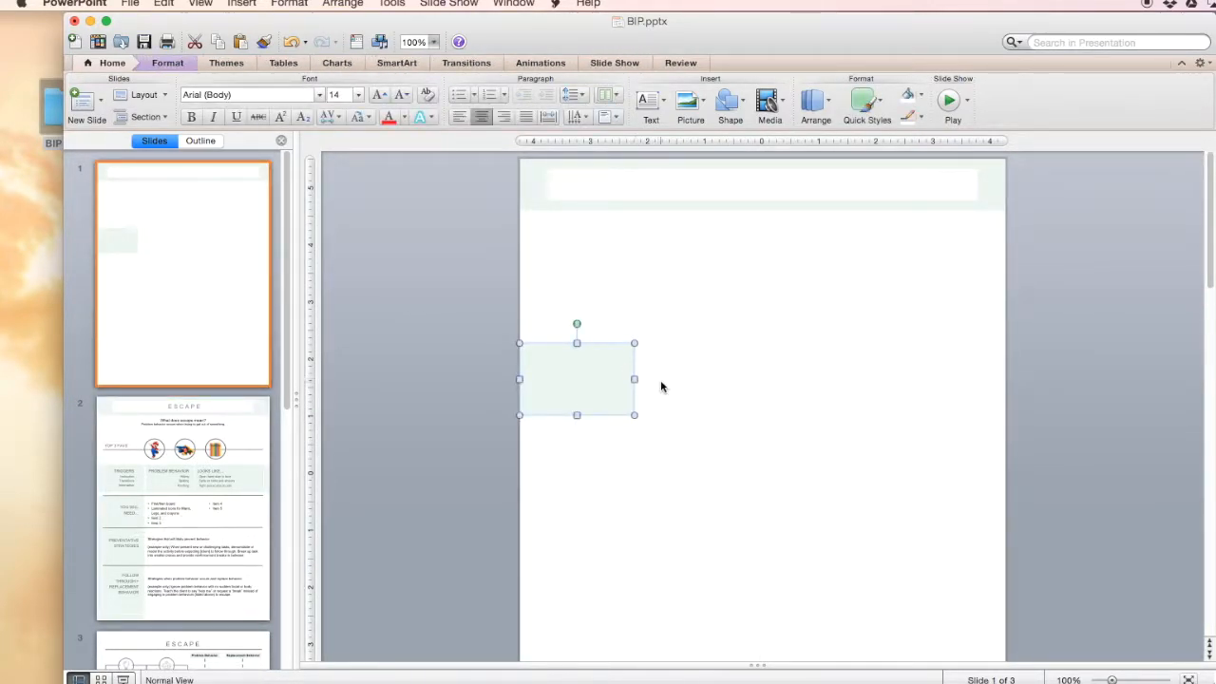
Widen the left green block slightly and add a matching block beside it that stretches to the slide's right edge, leaving a narrow gap.
{"action": "left_click_drag", "start_coordinate": [634, 380], "coordinate": [720, 380]}
{"action": "left_click_drag", "start_coordinate": [787, 380], "coordinate": [1005, 378]}
{"action": "left_click", "coordinate": [836, 475]}
{"action": "left_click", "coordinate": [731, 386]}
{"action": "left_click", "coordinate": [226, 535]}
{"action": "left_click", "coordinate": [201, 318]}
{"action": "left_click", "coordinate": [206, 502]}
{"action": "left_click", "coordinate": [589, 528]}
{"action": "left_click", "coordinate": [200, 310]}
Copy the left green block directly below itself and stretch the copy down to the slide's bottom edge.
{"action": "left_click_drag", "start_coordinate": [600, 363], "coordinate": [600, 440]}
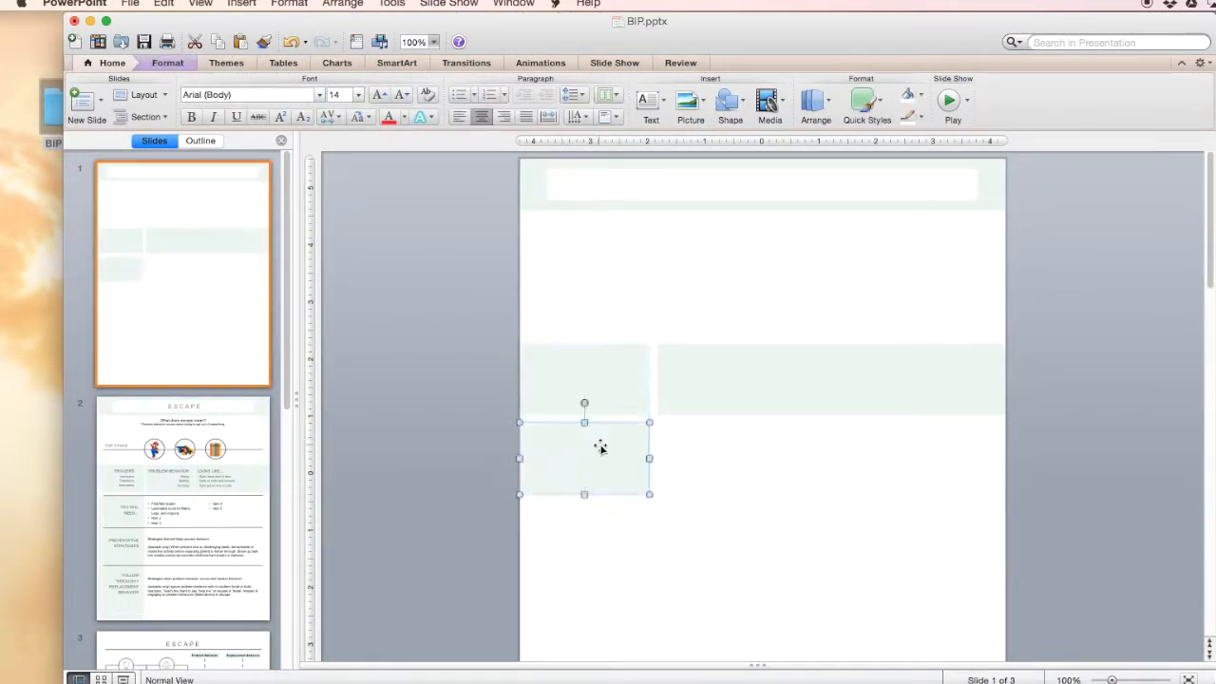
{"action": "scroll", "coordinate": [650, 418], "scroll_direction": "down", "scroll_amount": 1}
{"action": "left_click", "coordinate": [460, 447]}
{"action": "left_click", "coordinate": [624, 396]}
{"action": "left_click_drag", "start_coordinate": [629, 422], "coordinate": [629, 638]}
{"action": "left_click", "coordinate": [454, 450]}
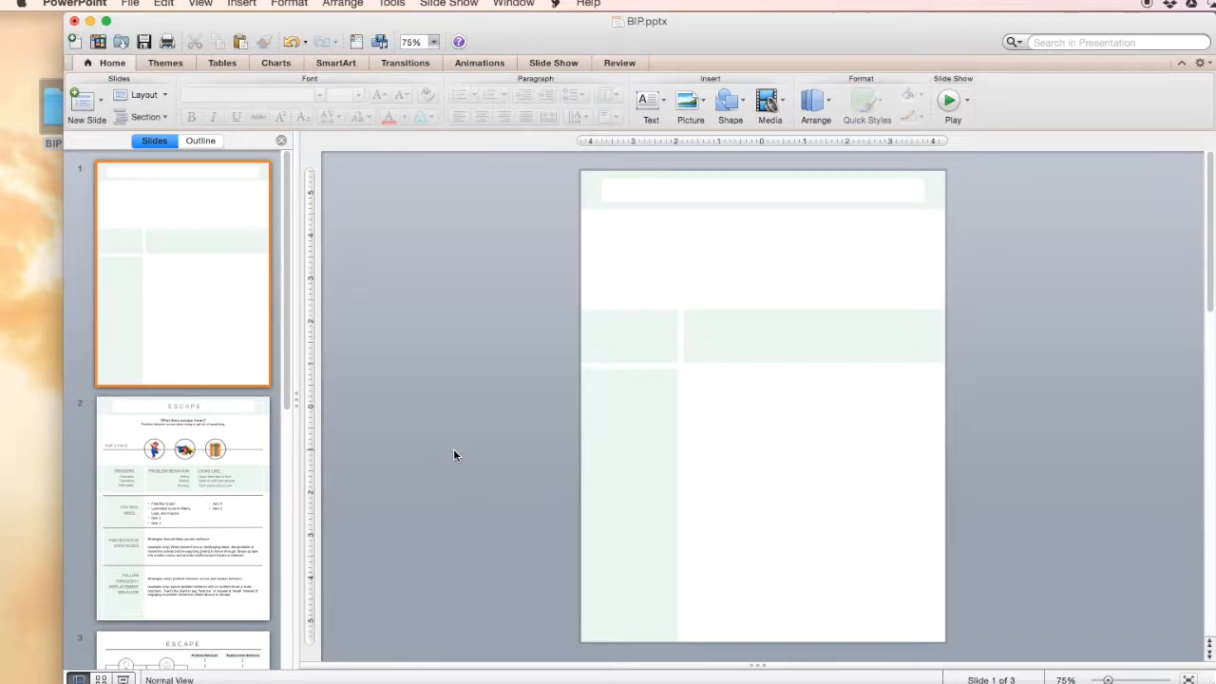
Draw a horizontal line about 8.5 inches long across slide 1, between the header band and the green blocks.
{"action": "left_click", "coordinate": [253, 442]}
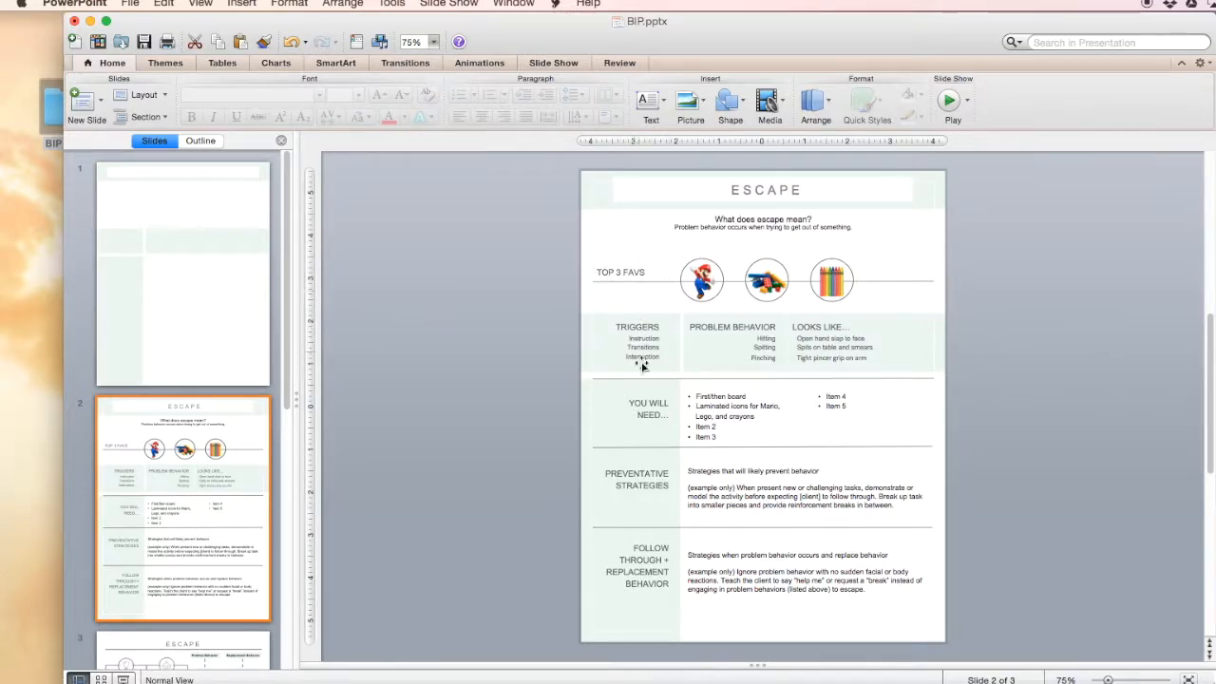
{"action": "key", "text": "Up"}
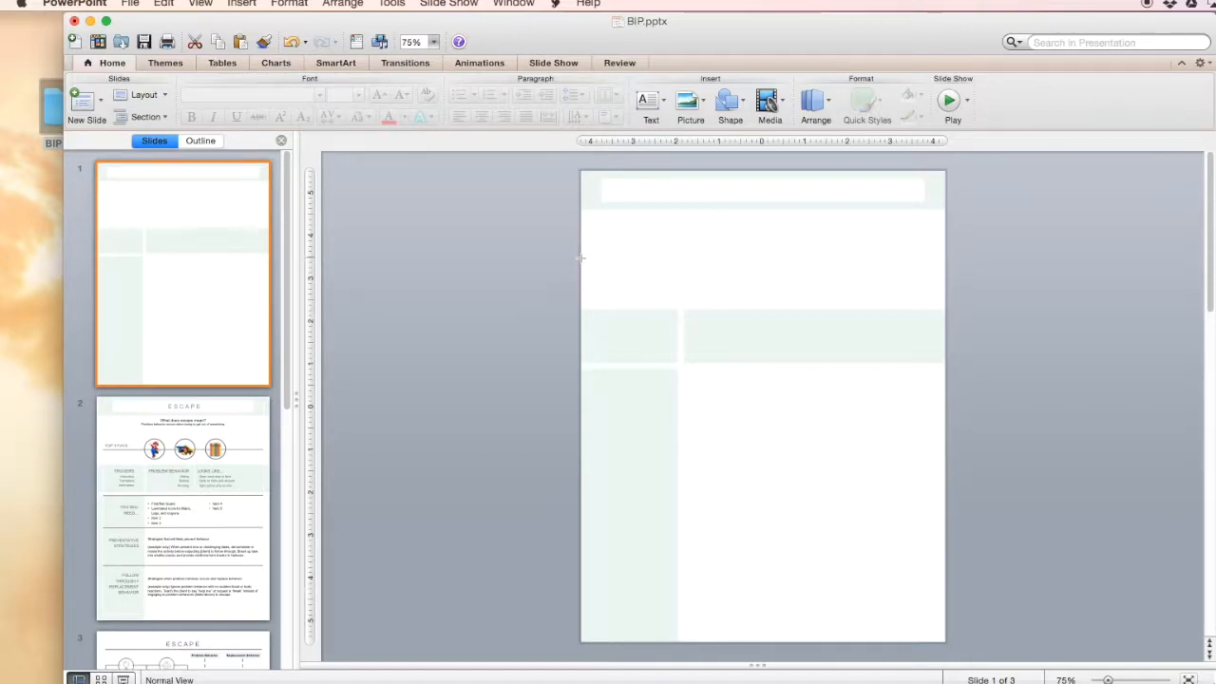
{"action": "mouse_move", "coordinate": [582, 257]}
{"action": "left_mouse_down"}
{"action": "mouse_move", "coordinate": [828, 257]}
{"action": "mouse_move", "coordinate": [827, 225]}
{"action": "mouse_move", "coordinate": [837, 257]}
{"action": "mouse_move", "coordinate": [909, 247]}
{"action": "mouse_move", "coordinate": [872, 252]}
{"action": "mouse_move", "coordinate": [898, 279]}
{"action": "mouse_move", "coordinate": [944, 257]}
{"action": "left_mouse_up"}
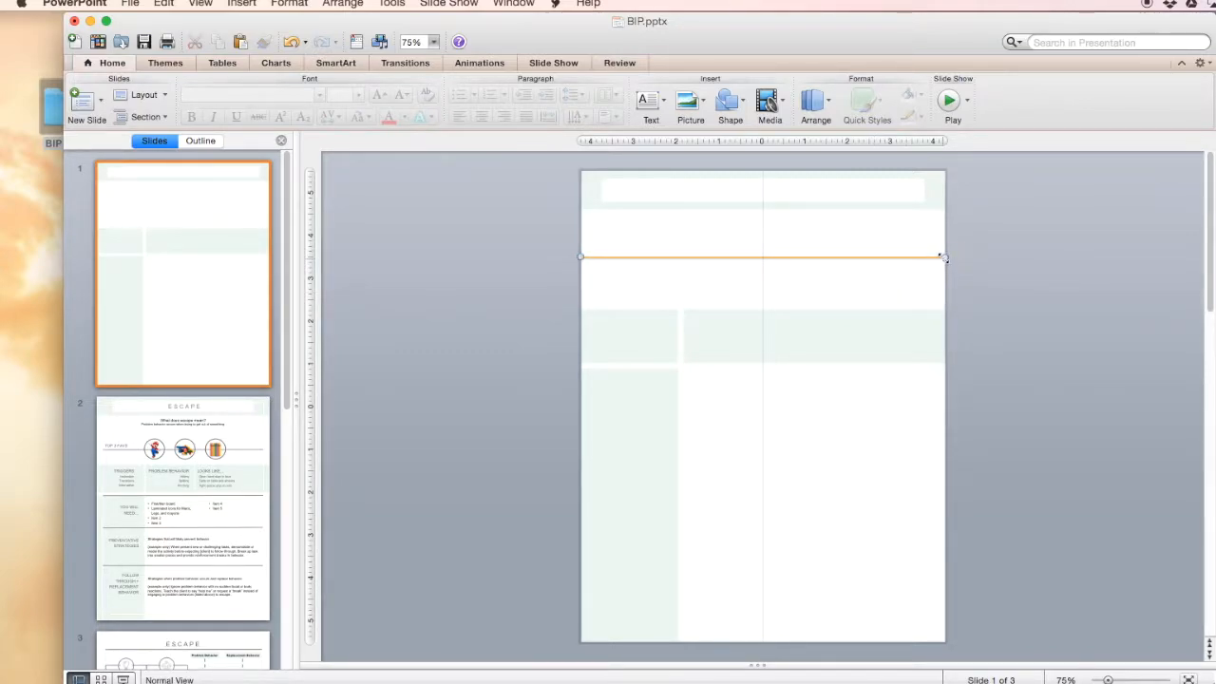
Try placing a default-size square and a freely drawn rectangle in the blank area beside the green column, and remove them.
{"action": "left_click", "coordinate": [736, 102]}
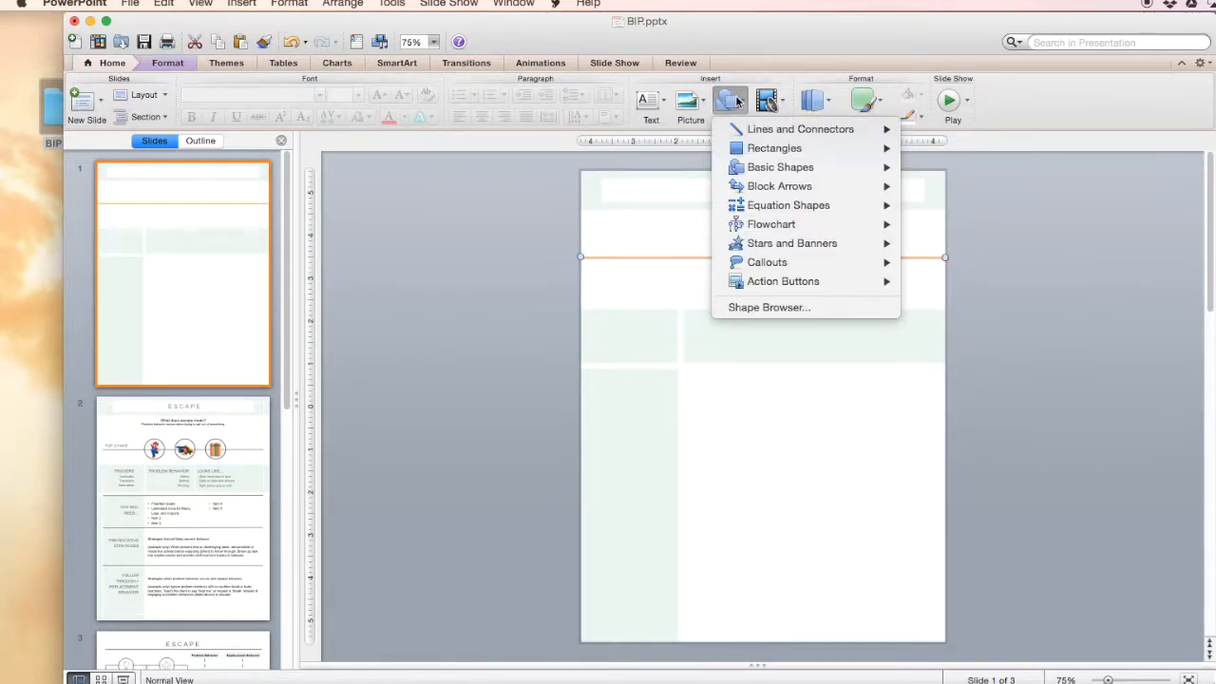
{"action": "mouse_move", "coordinate": [762, 150]}
{"action": "left_click", "coordinate": [920, 151]}
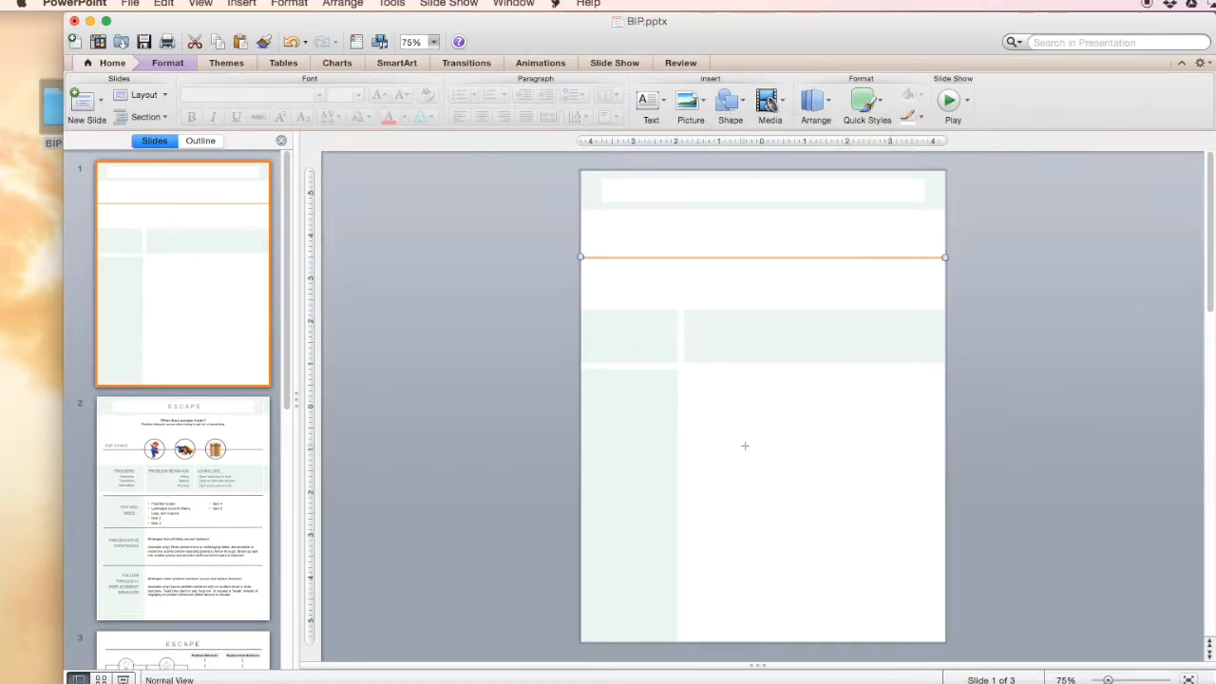
{"action": "left_click", "coordinate": [712, 385]}
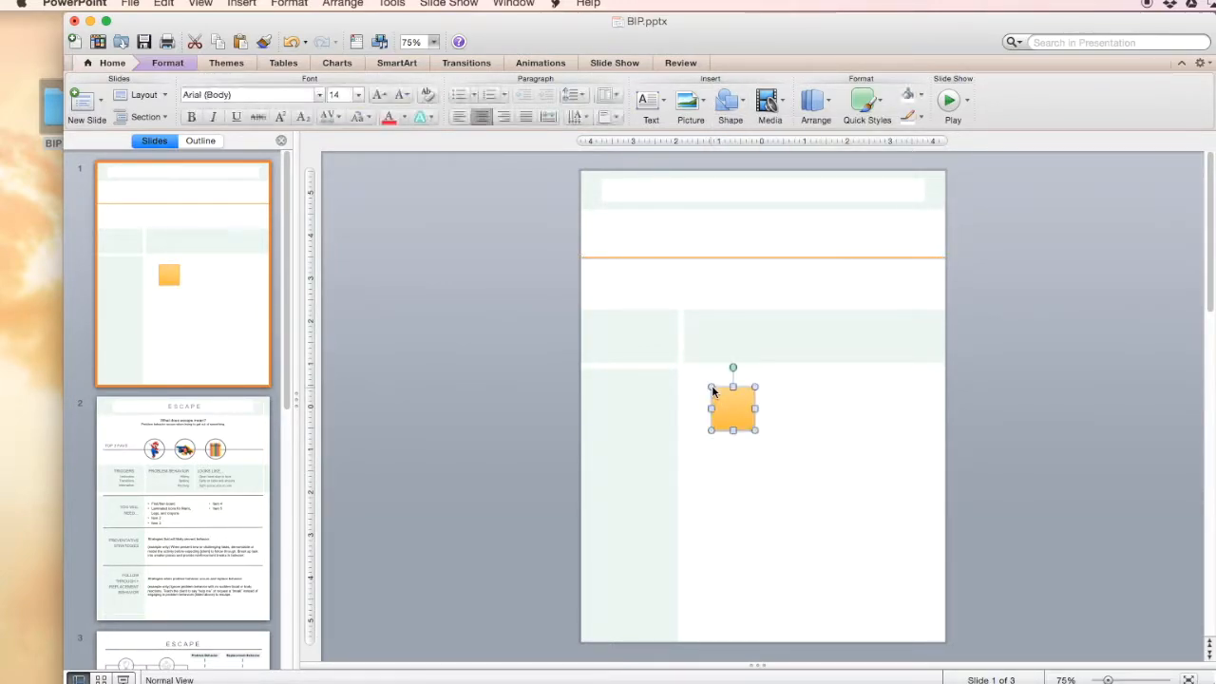
{"action": "key", "text": "Delete"}
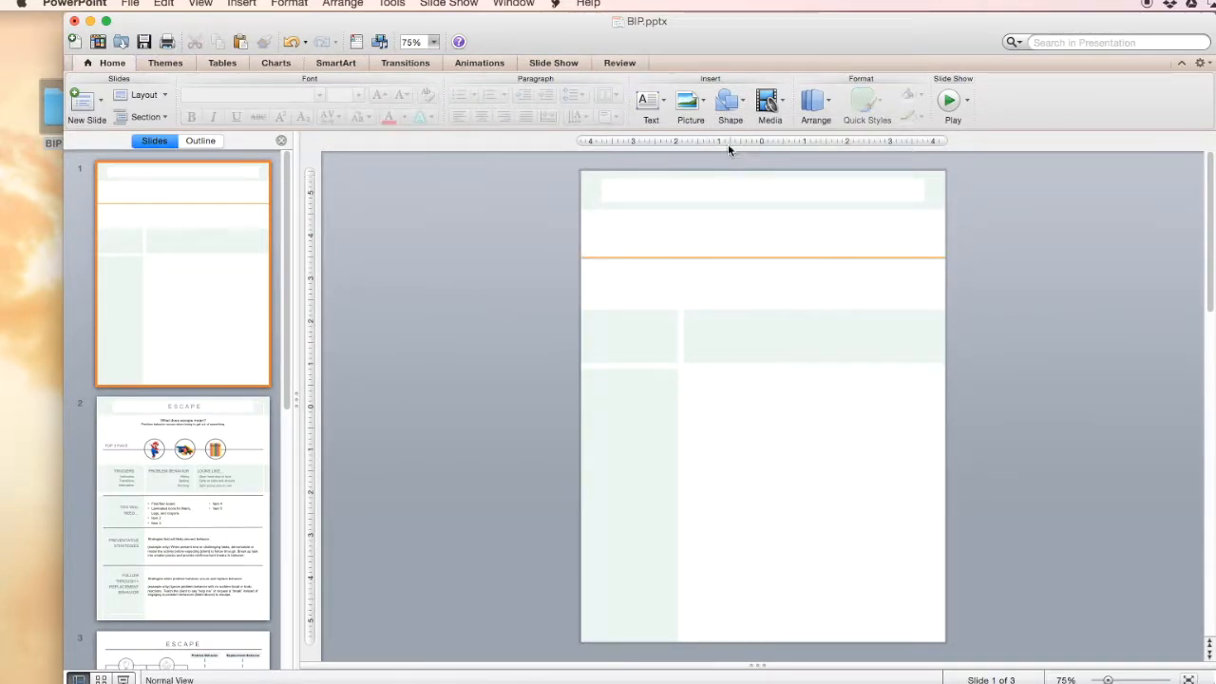
{"action": "left_click", "coordinate": [730, 103]}
{"action": "mouse_move", "coordinate": [760, 148]}
{"action": "left_click", "coordinate": [930, 152]}
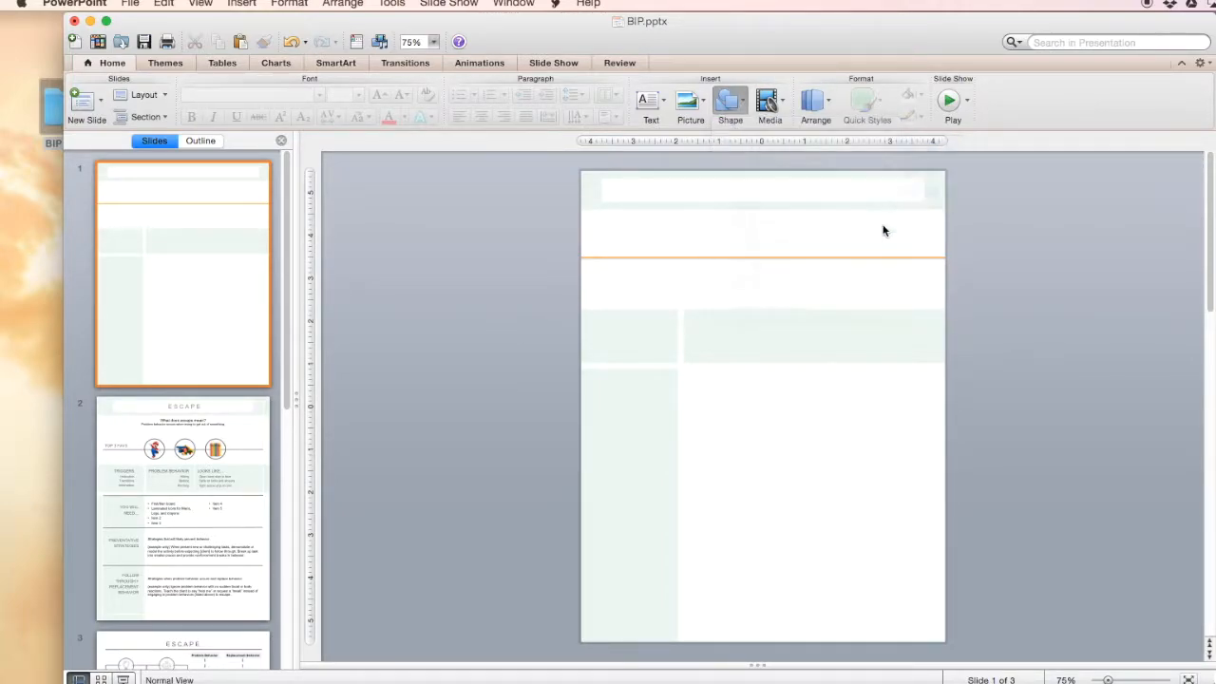
{"action": "left_click_drag", "start_coordinate": [713, 380], "coordinate": [863, 492]}
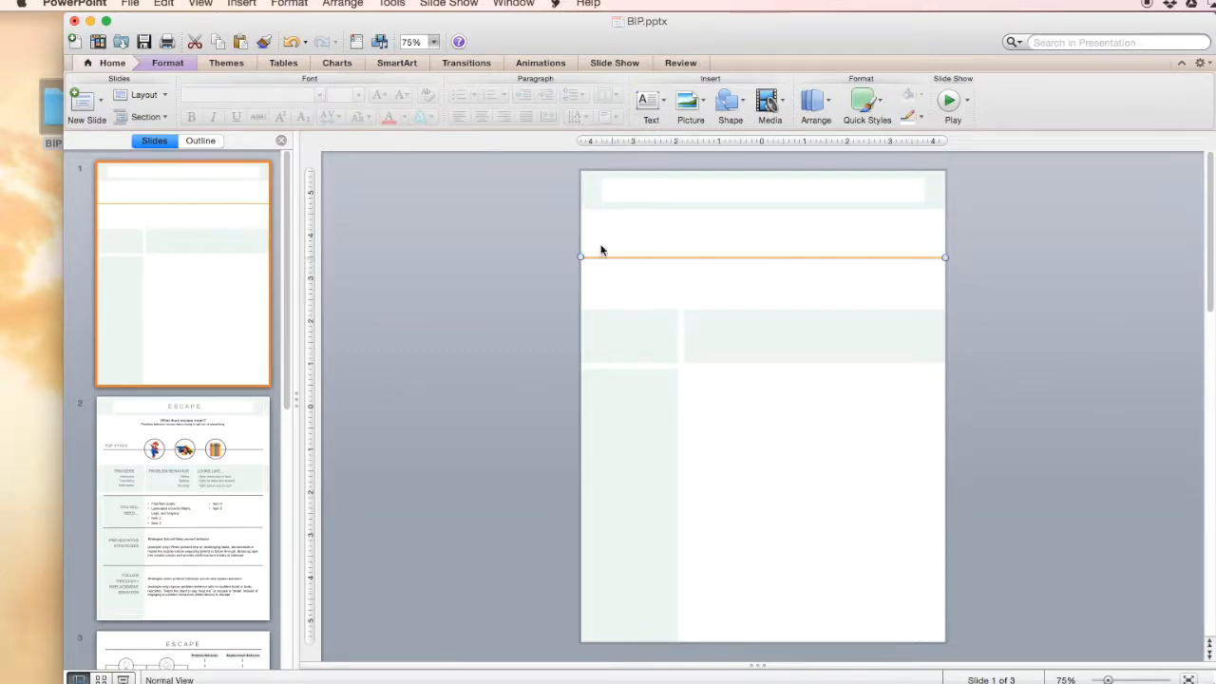
Remove the shadow from the orange horizontal line with No Shadow.
{"action": "left_click", "coordinate": [167, 64]}
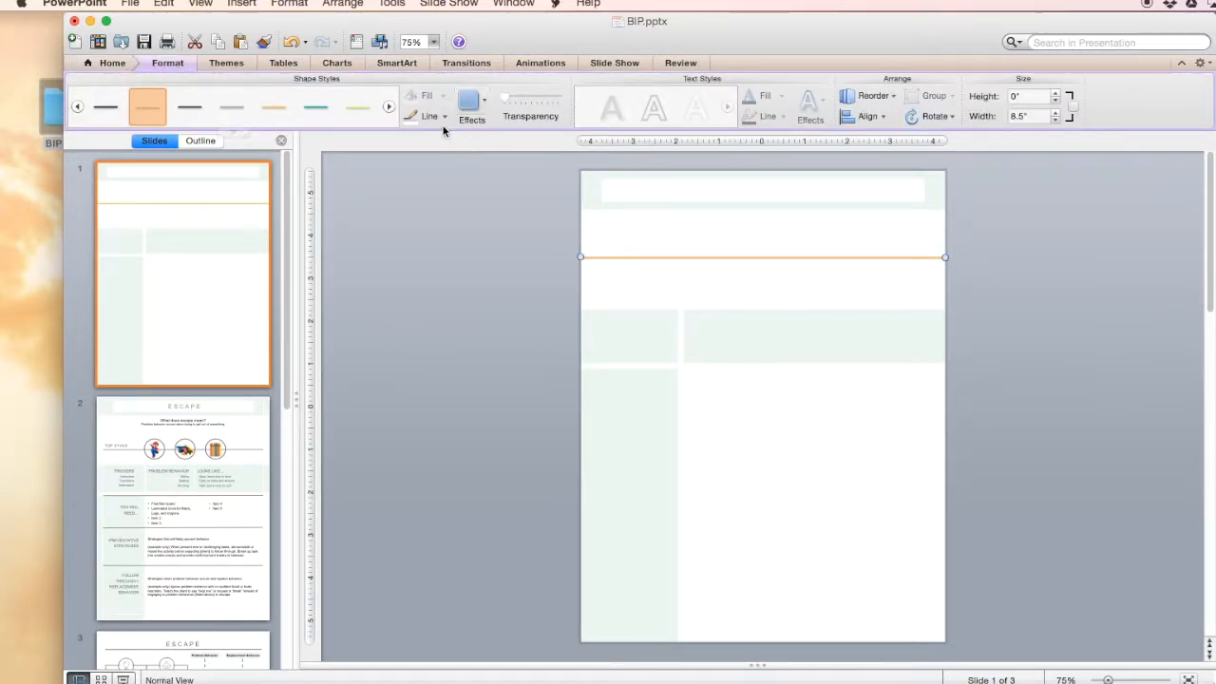
{"action": "left_click", "coordinate": [480, 103]}
{"action": "mouse_move", "coordinate": [518, 134]}
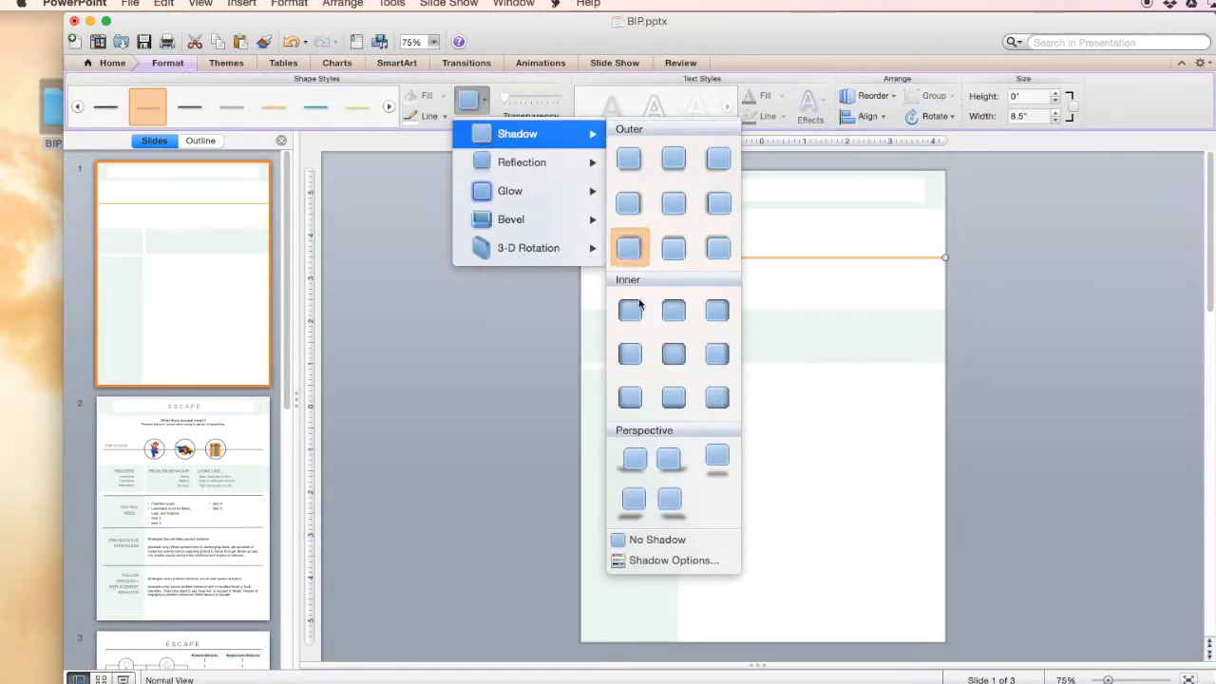
{"action": "left_click", "coordinate": [642, 539]}
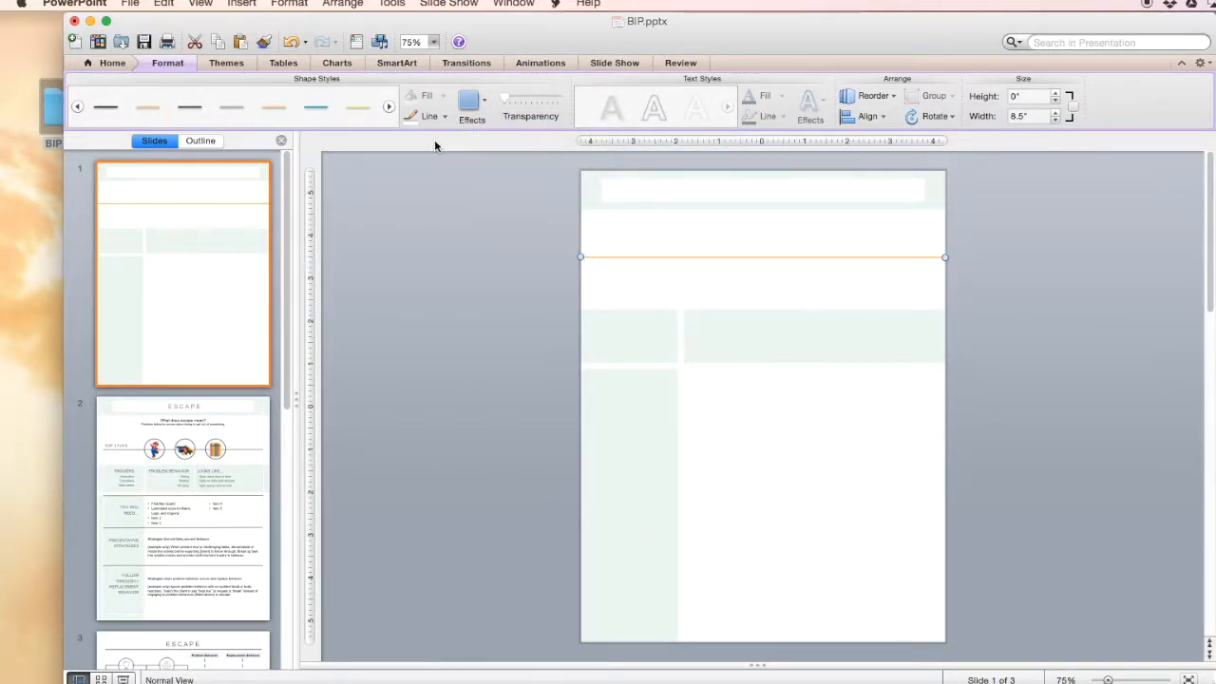
Recolor the horizontal line dark gray and set its weight to 1/2 pt.
{"action": "left_click", "coordinate": [443, 117]}
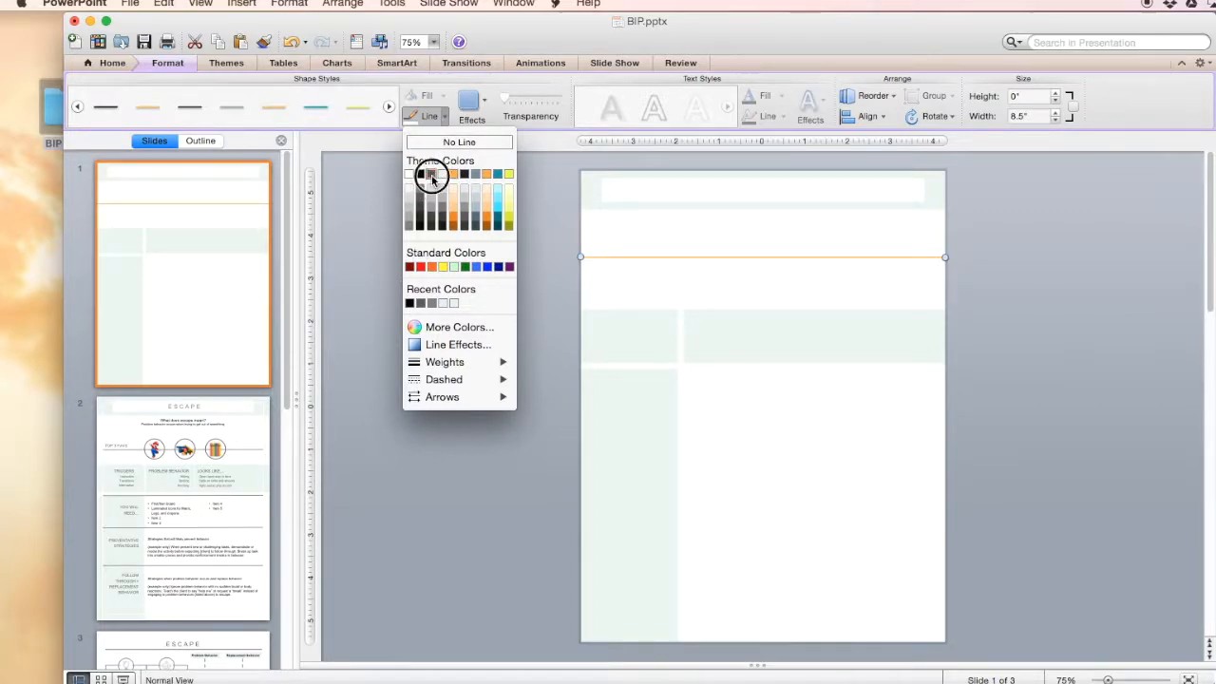
{"action": "left_click", "coordinate": [431, 175]}
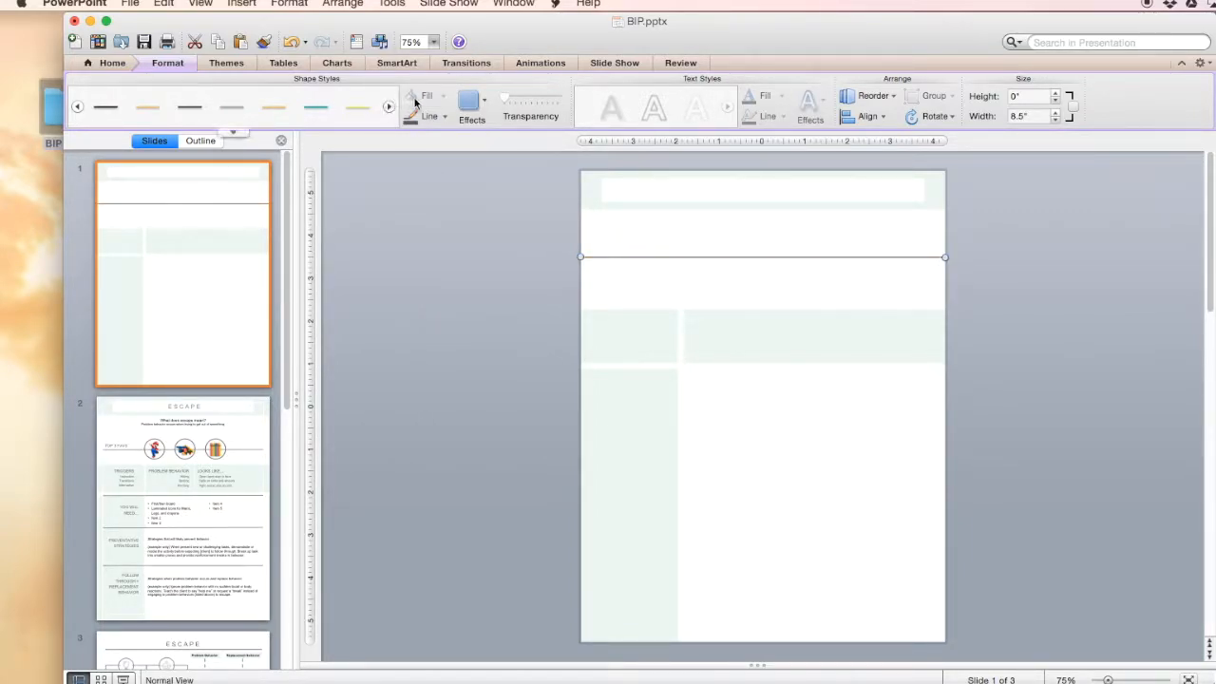
{"action": "left_click", "coordinate": [446, 118]}
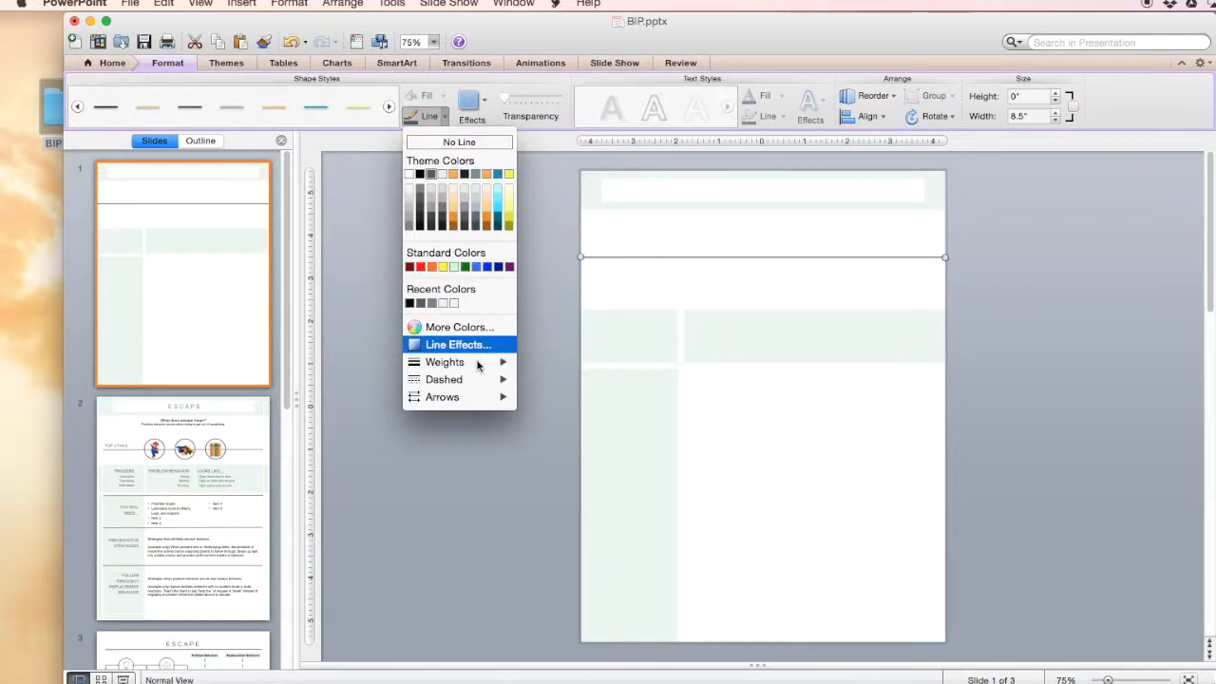
{"action": "mouse_move", "coordinate": [477, 365]}
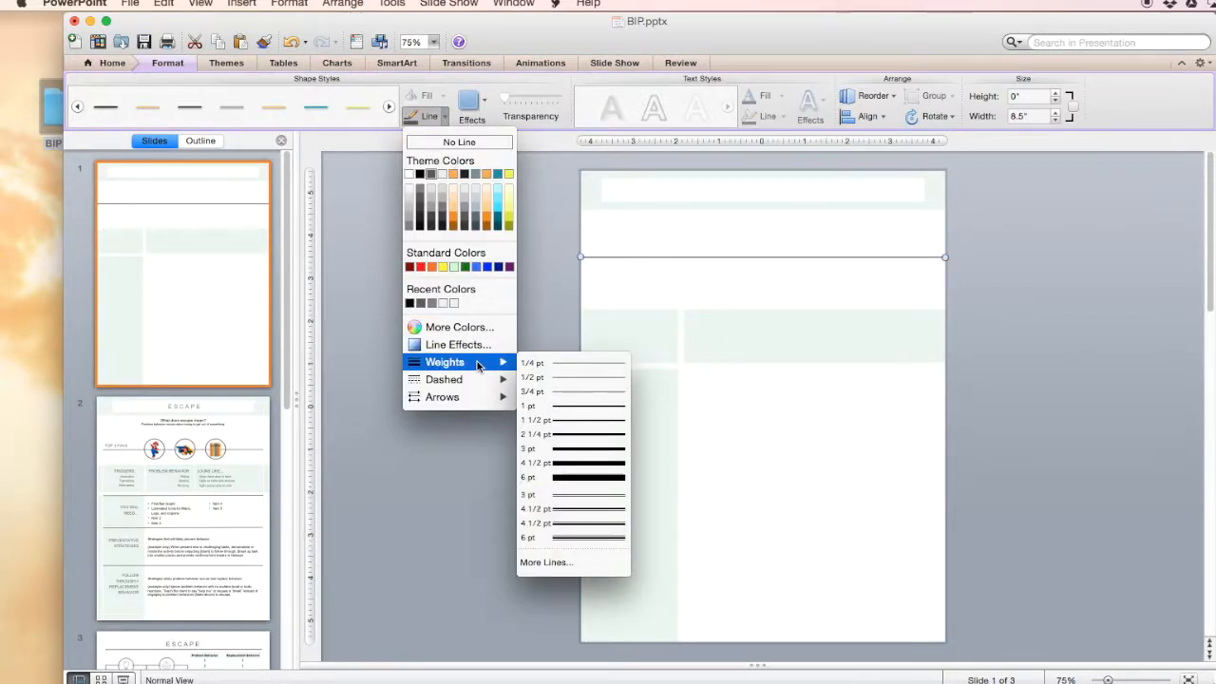
{"action": "left_click", "coordinate": [567, 378]}
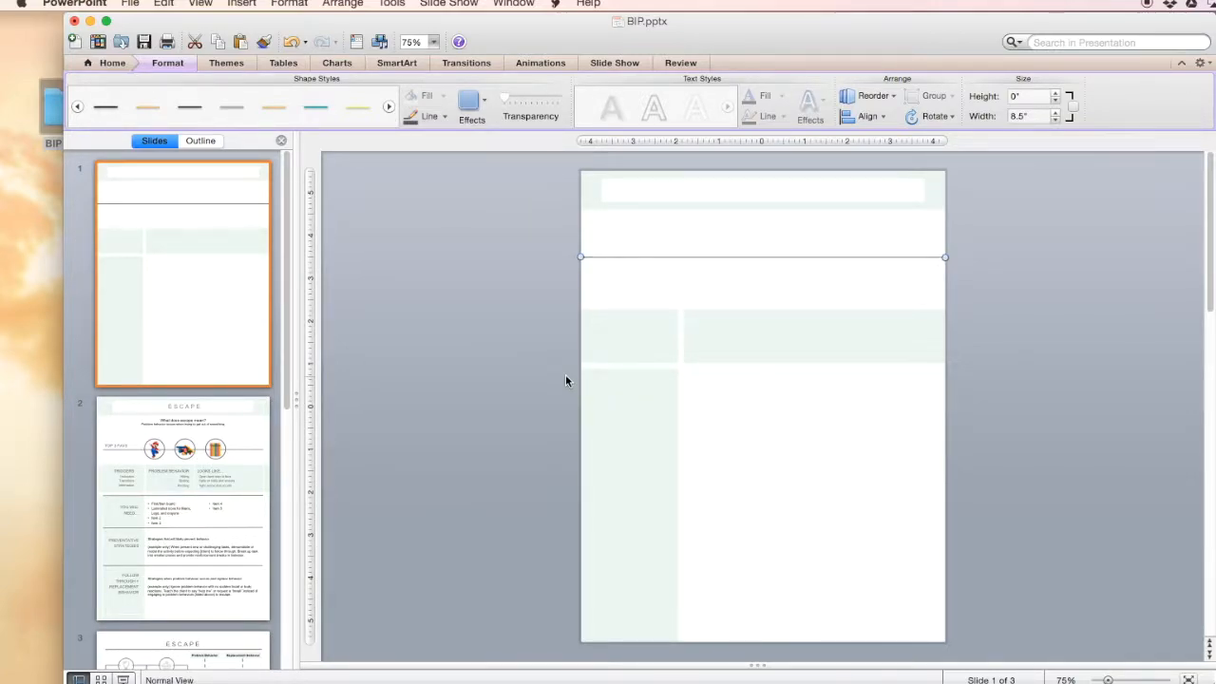
{"action": "left_click", "coordinate": [679, 276]}
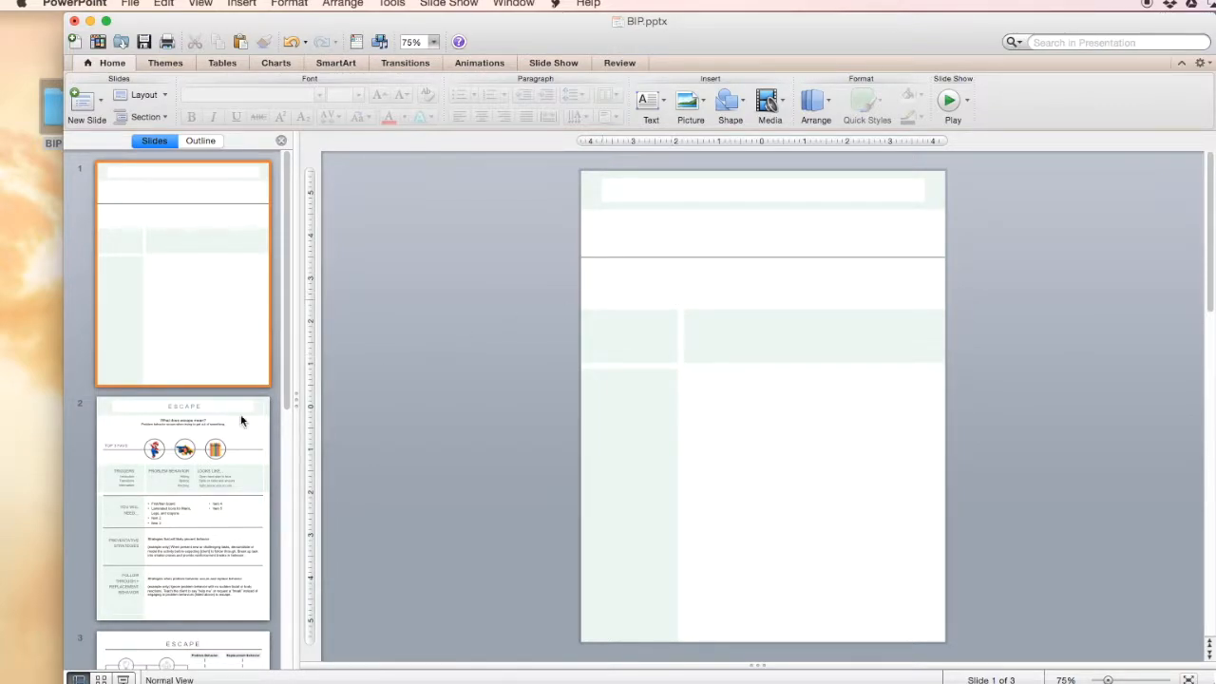
Draw a rectangle covering all of slide 1 from corner to corner.
{"action": "left_click", "coordinate": [262, 441]}
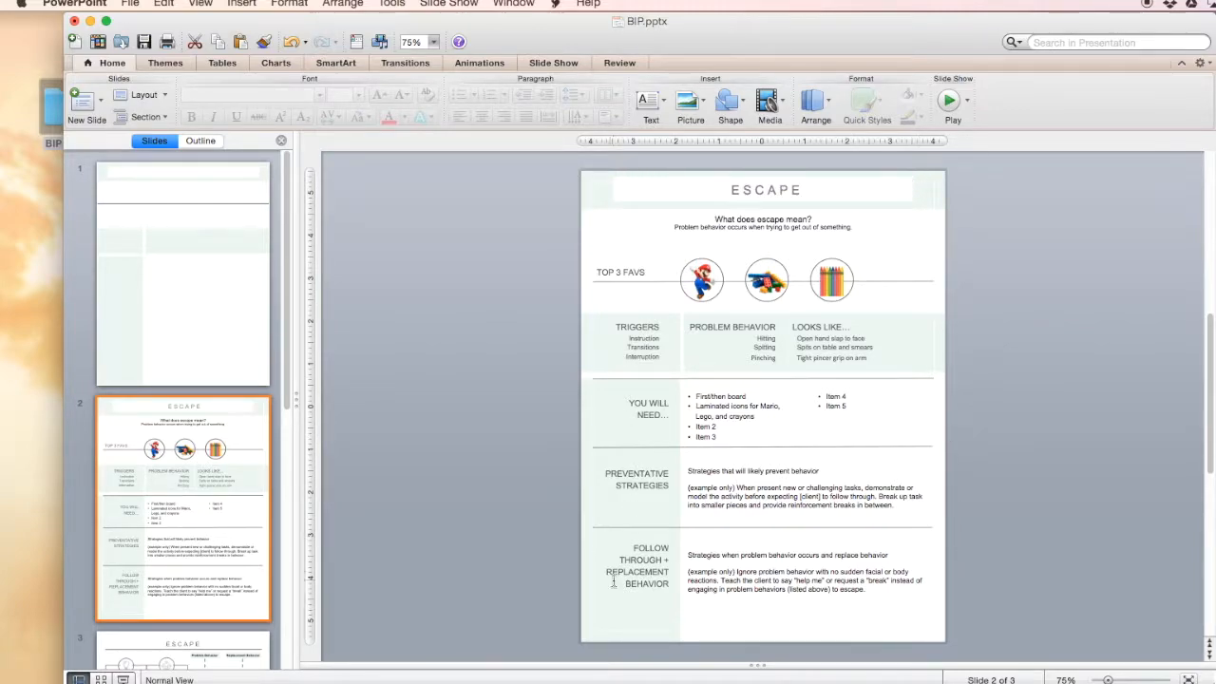
{"action": "left_click", "coordinate": [228, 307]}
{"action": "left_click", "coordinate": [730, 101]}
{"action": "left_click", "coordinate": [919, 156]}
{"action": "left_click_drag", "start_coordinate": [580, 171], "coordinate": [945, 642]}
{"action": "left_click", "coordinate": [434, 307]}
Shrink the full-page rectangle inward on all four sides to about 8 by 10.5 inches.
{"action": "left_click", "coordinate": [583, 406]}
{"action": "left_click_drag", "start_coordinate": [580, 406], "coordinate": [591, 454]}
{"action": "left_click_drag", "start_coordinate": [946, 420], "coordinate": [934, 424]}
{"action": "left_click_drag", "start_coordinate": [763, 183], "coordinate": [763, 196]}
{"action": "left_click_drag", "start_coordinate": [763, 644], "coordinate": [766, 634]}
Center the large orange rectangle on the slide with Align Center and Align Middle.
{"action": "left_click", "coordinate": [167, 63]}
{"action": "left_click", "coordinate": [868, 117]}
{"action": "left_click", "coordinate": [884, 158]}
{"action": "left_click", "coordinate": [882, 117]}
{"action": "left_click", "coordinate": [876, 214]}
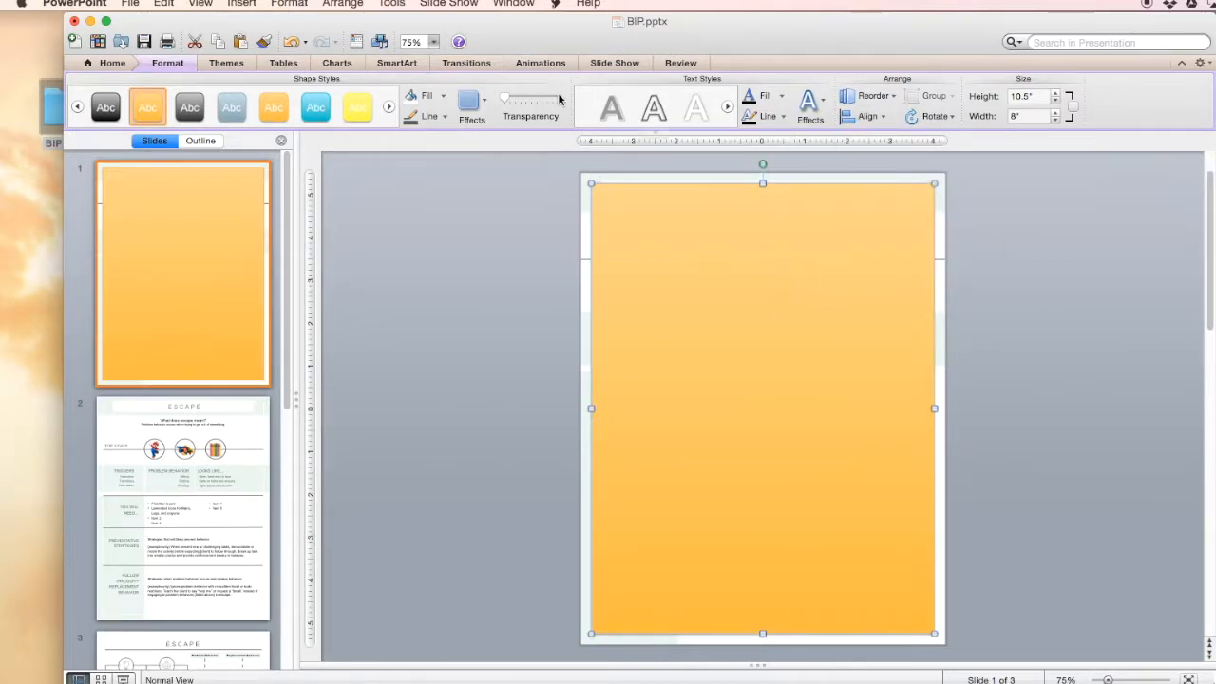
Remove the fill and the shadow from the large rectangle on slide 1.
{"action": "left_click", "coordinate": [442, 96]}
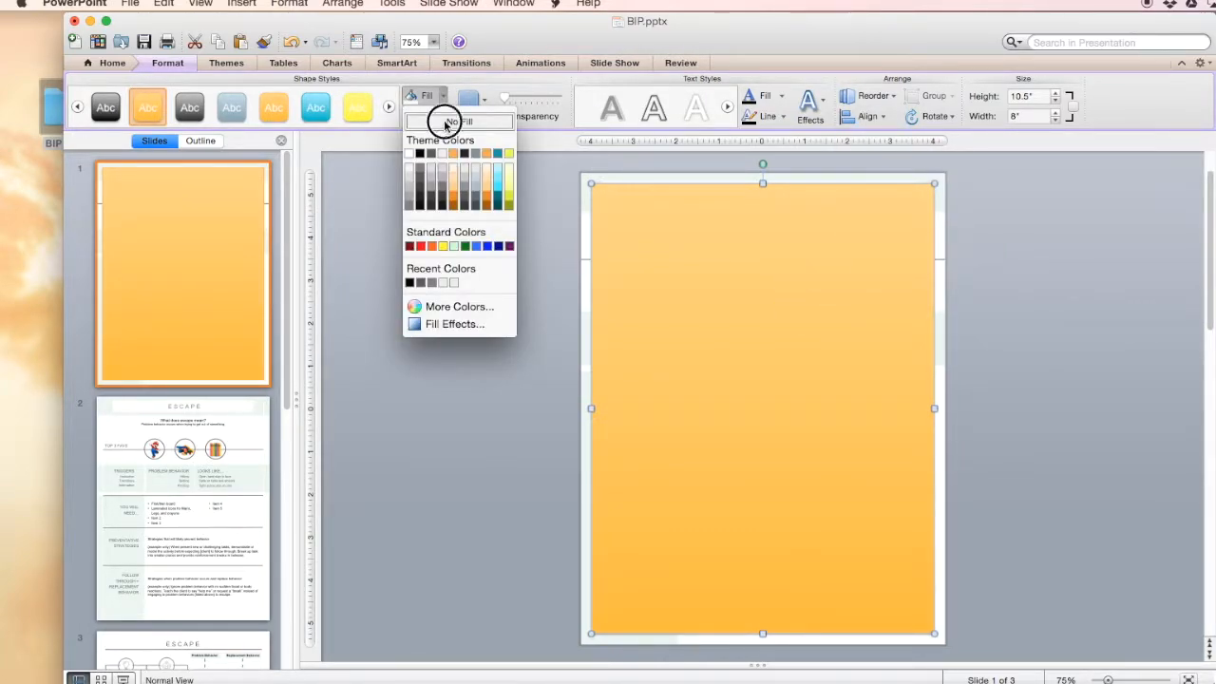
{"action": "left_click", "coordinate": [448, 122]}
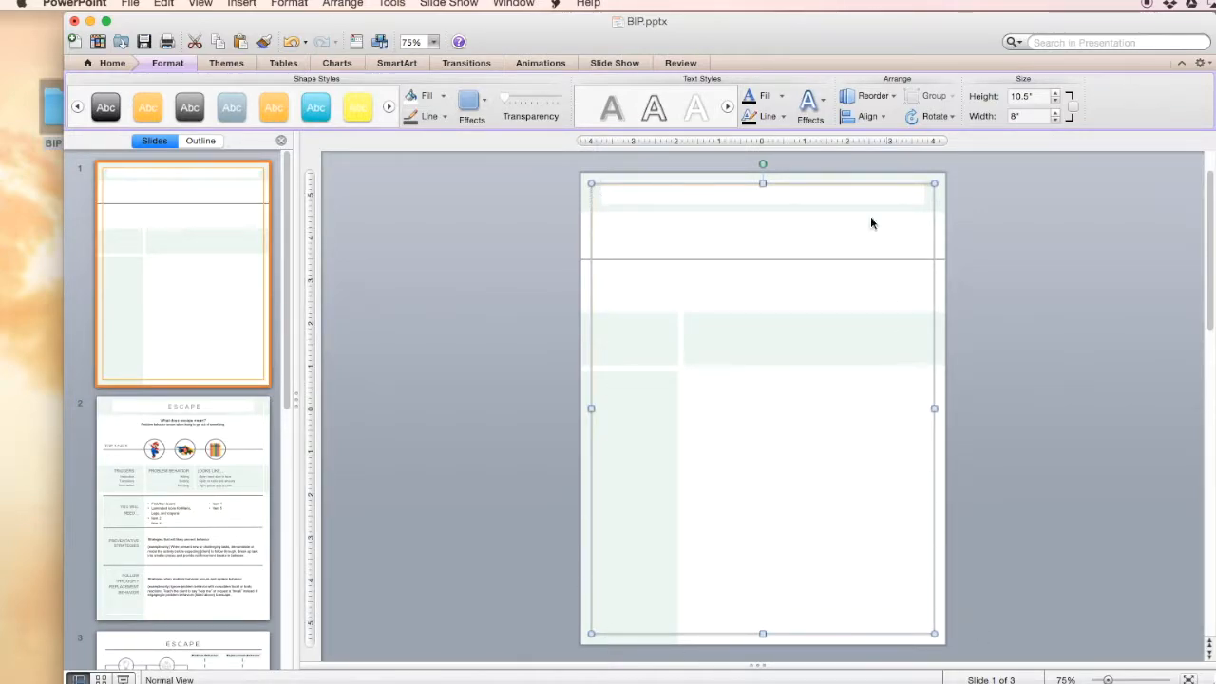
{"action": "left_click", "coordinate": [470, 102]}
{"action": "mouse_move", "coordinate": [502, 147]}
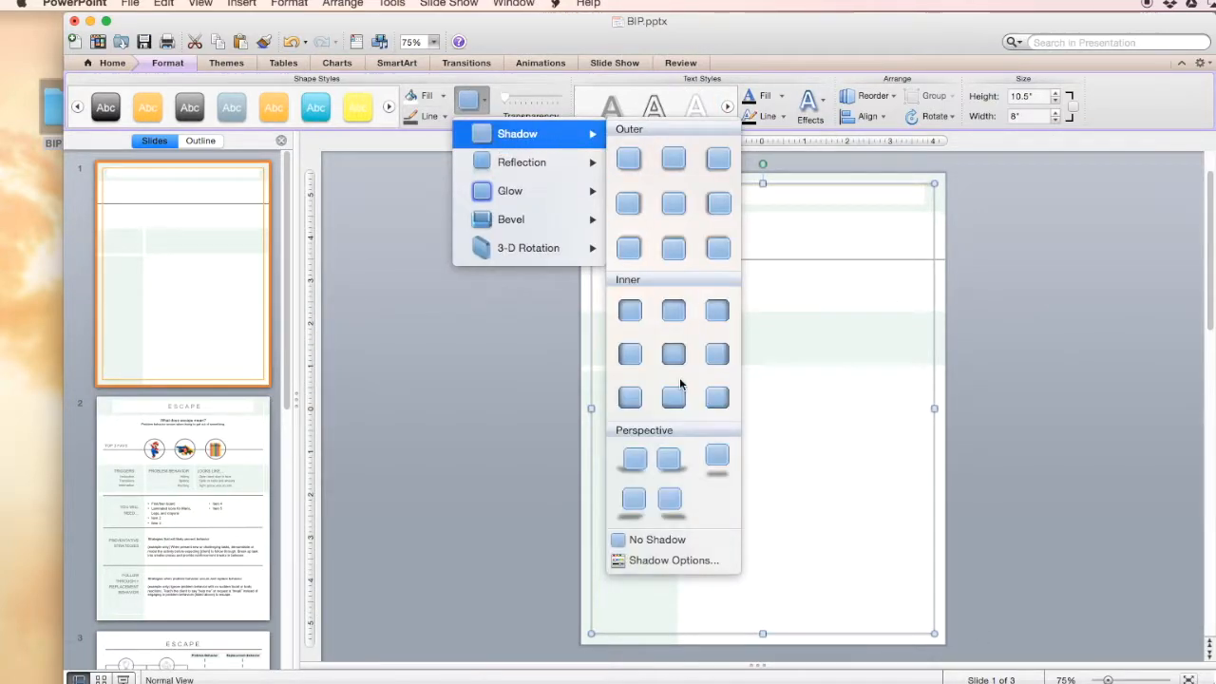
{"action": "left_click", "coordinate": [688, 541]}
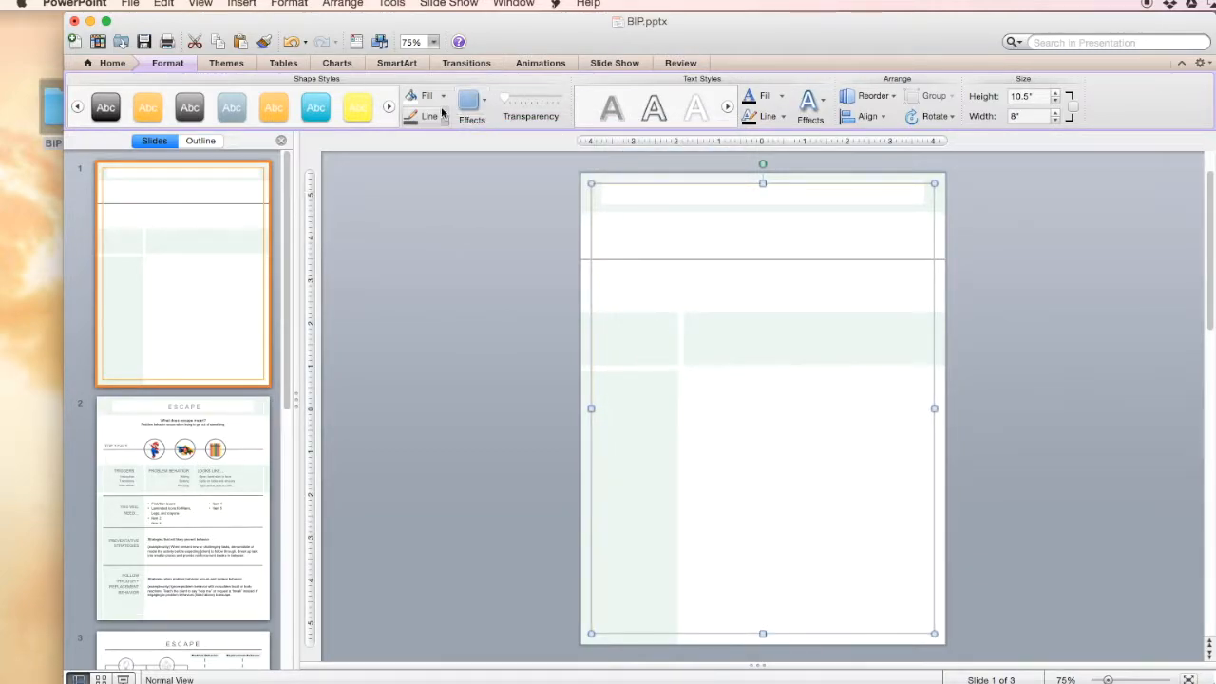
Recolor the large rectangle's outline white and set its weight to 1/2 pt.
{"action": "left_click", "coordinate": [445, 117]}
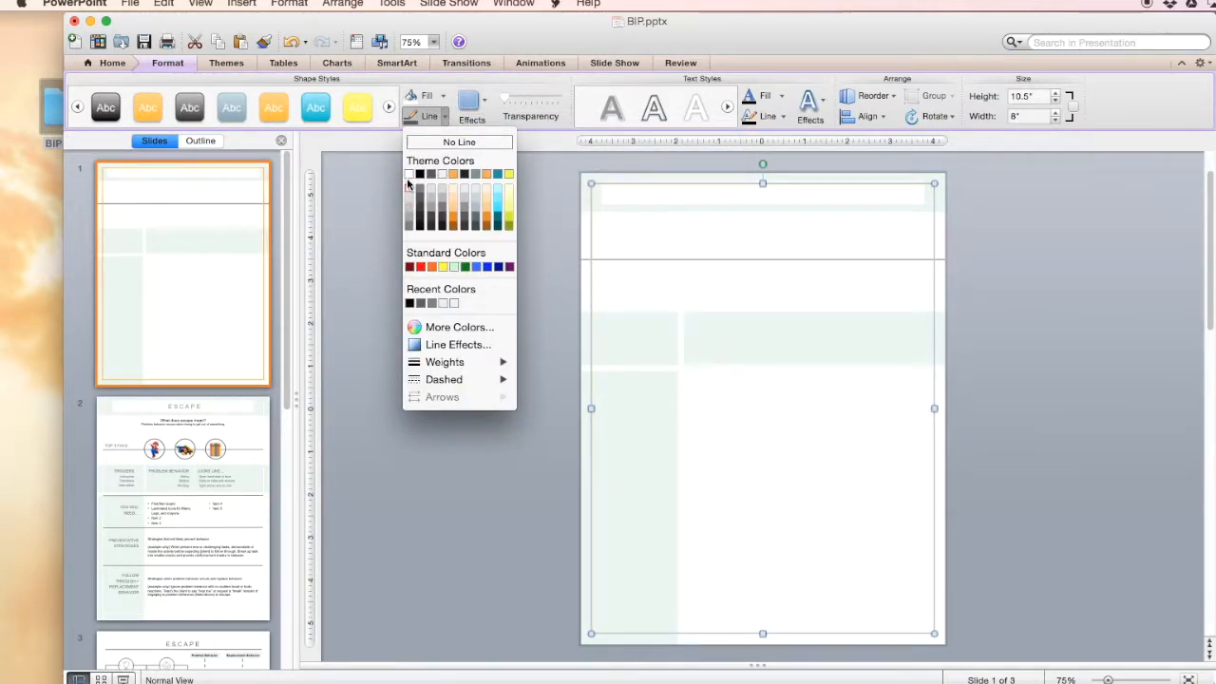
{"action": "left_click", "coordinate": [410, 175]}
{"action": "left_click", "coordinate": [443, 117]}
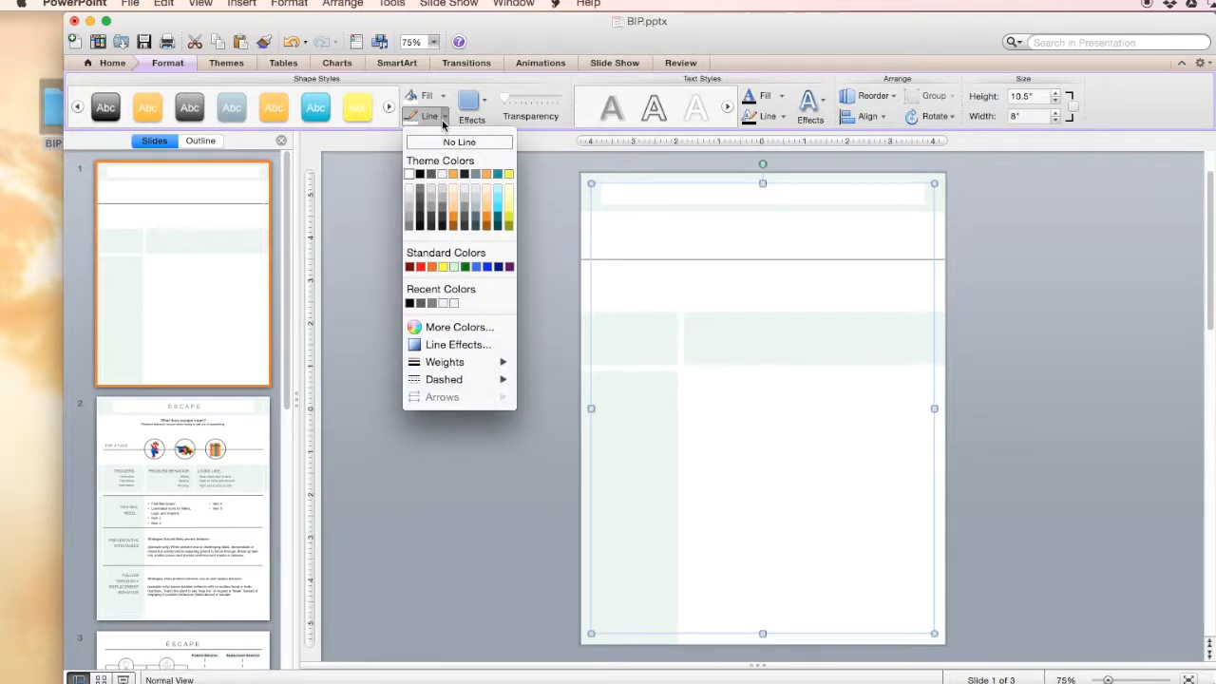
{"action": "mouse_move", "coordinate": [433, 366]}
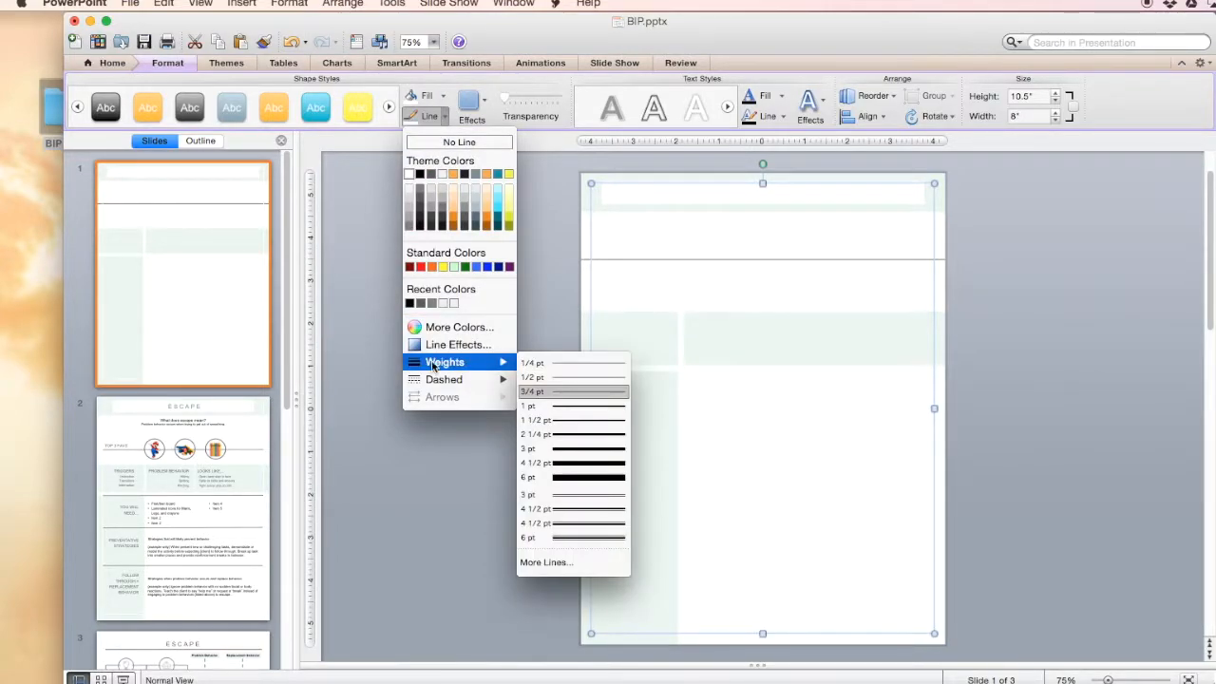
{"action": "left_click", "coordinate": [545, 382]}
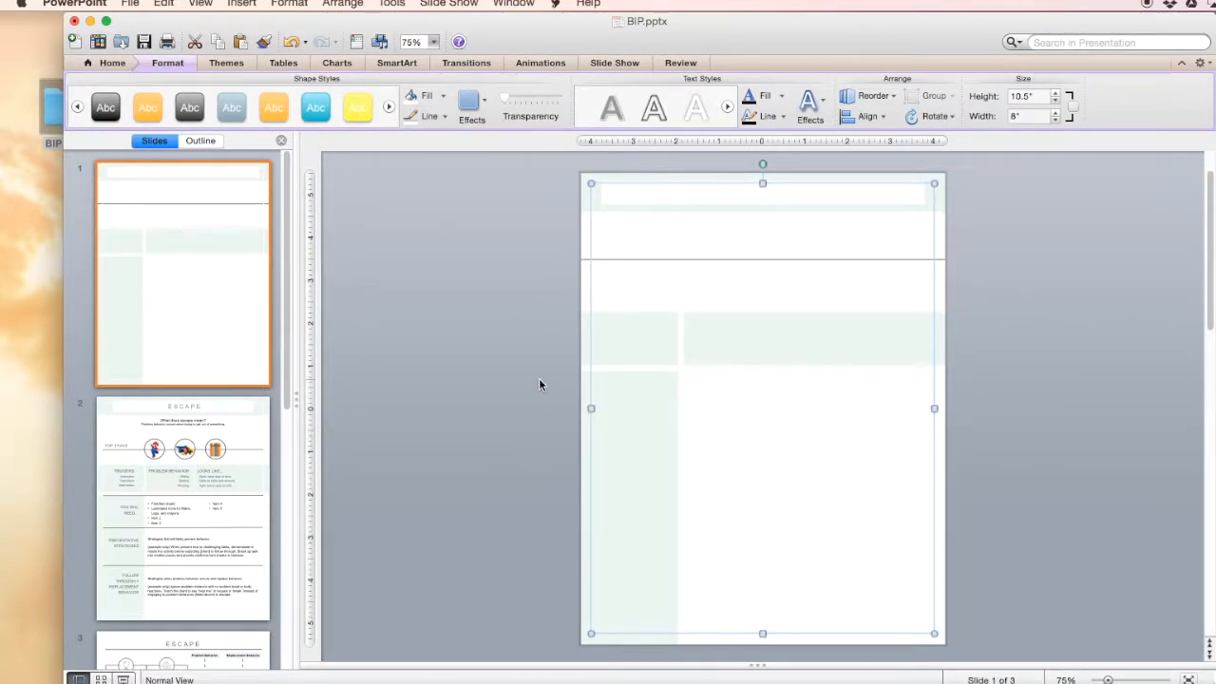
{"action": "left_click", "coordinate": [1008, 365]}
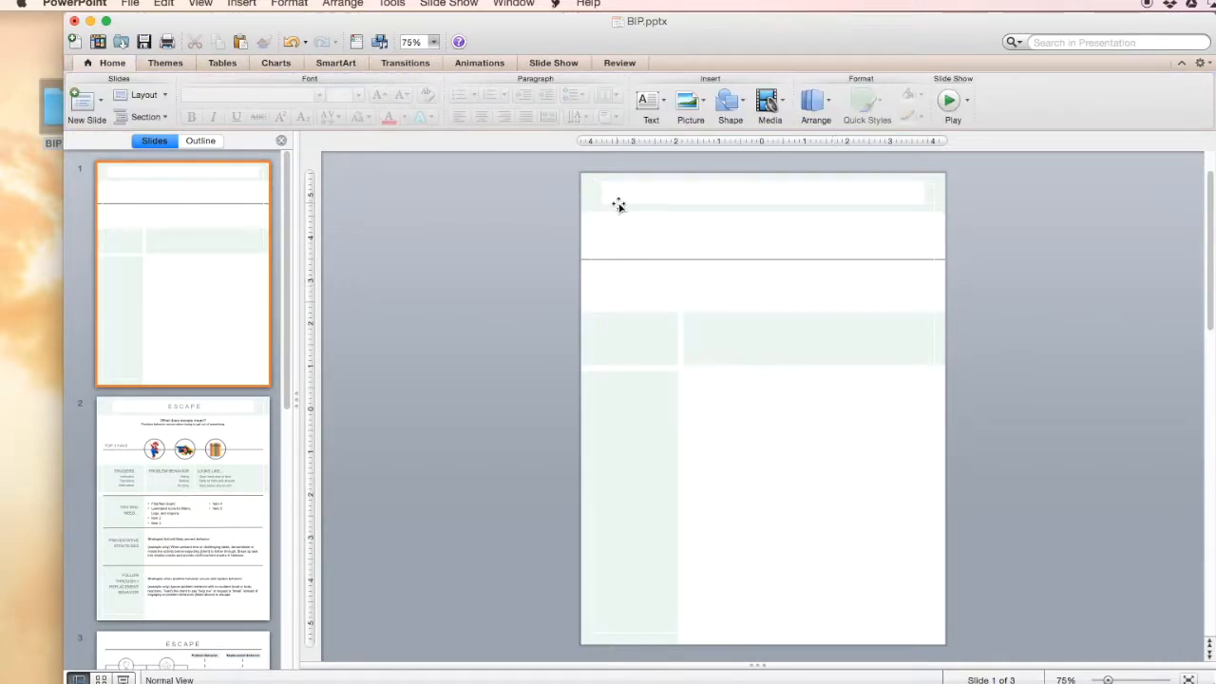
Try to shorten both ends of the horizontal line to the margin frame.
{"action": "left_click", "coordinate": [433, 42]}
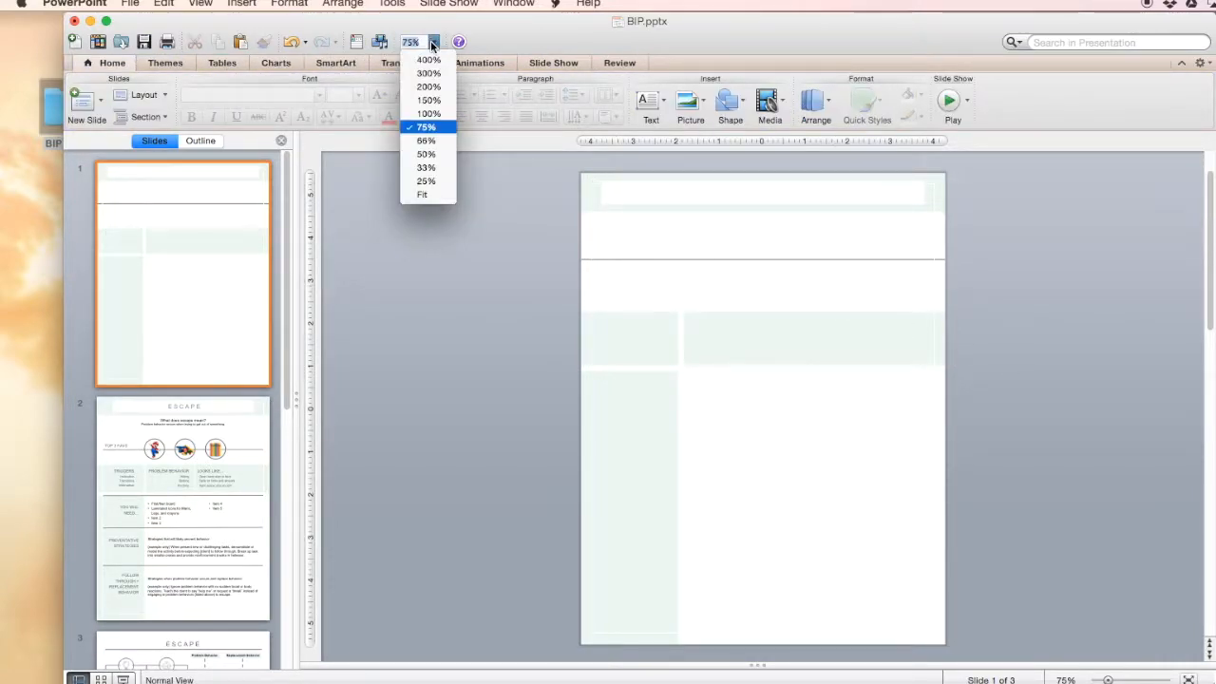
{"action": "left_click", "coordinate": [419, 99]}
{"action": "scroll", "coordinate": [621, 365], "scroll_direction": "up", "scroll_amount": 5}
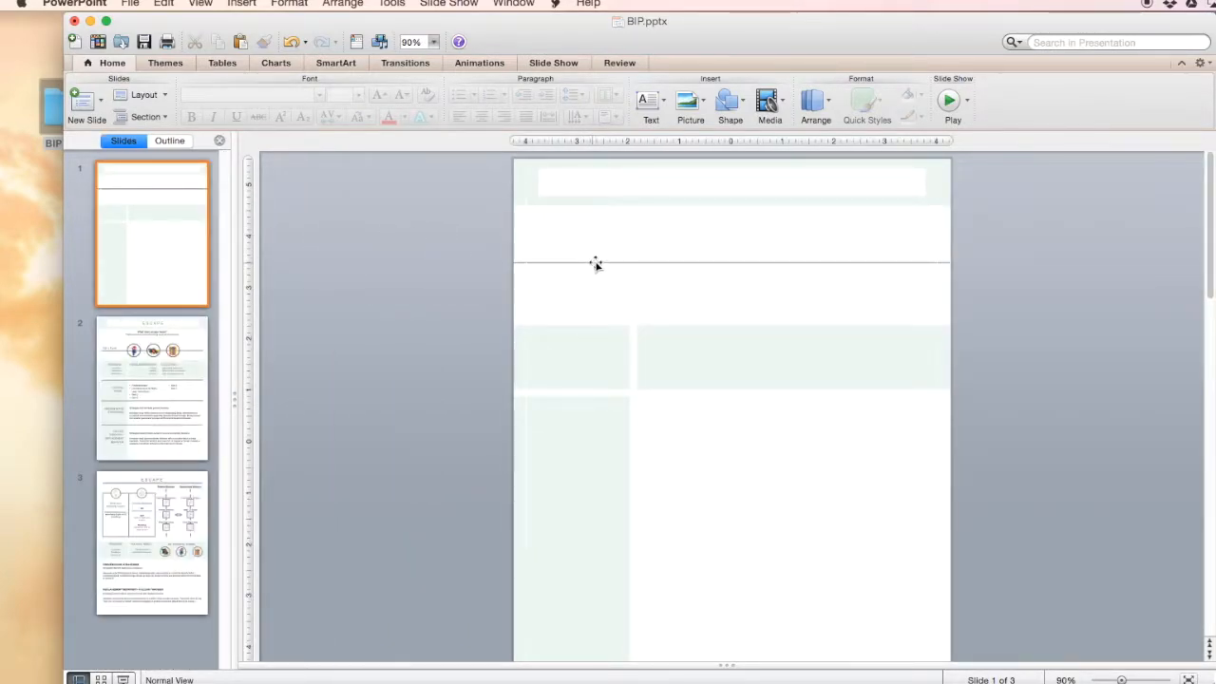
{"action": "left_click", "coordinate": [585, 262]}
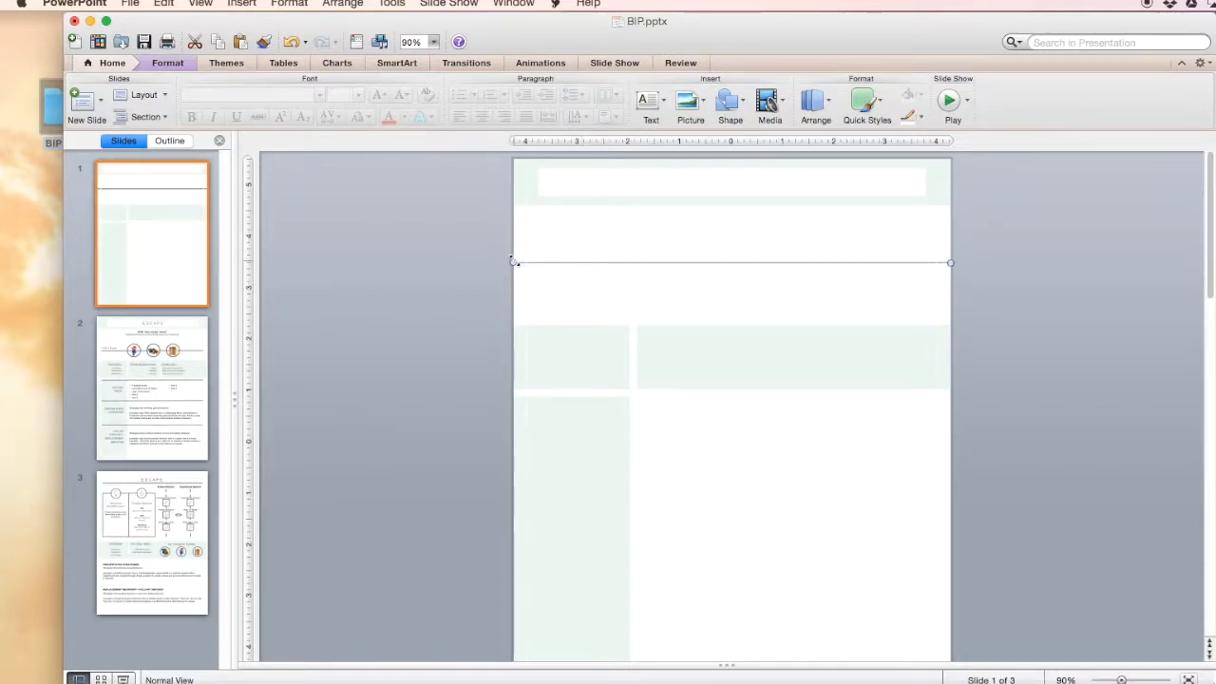
{"action": "left_click_drag", "start_coordinate": [514, 263], "coordinate": [525, 262]}
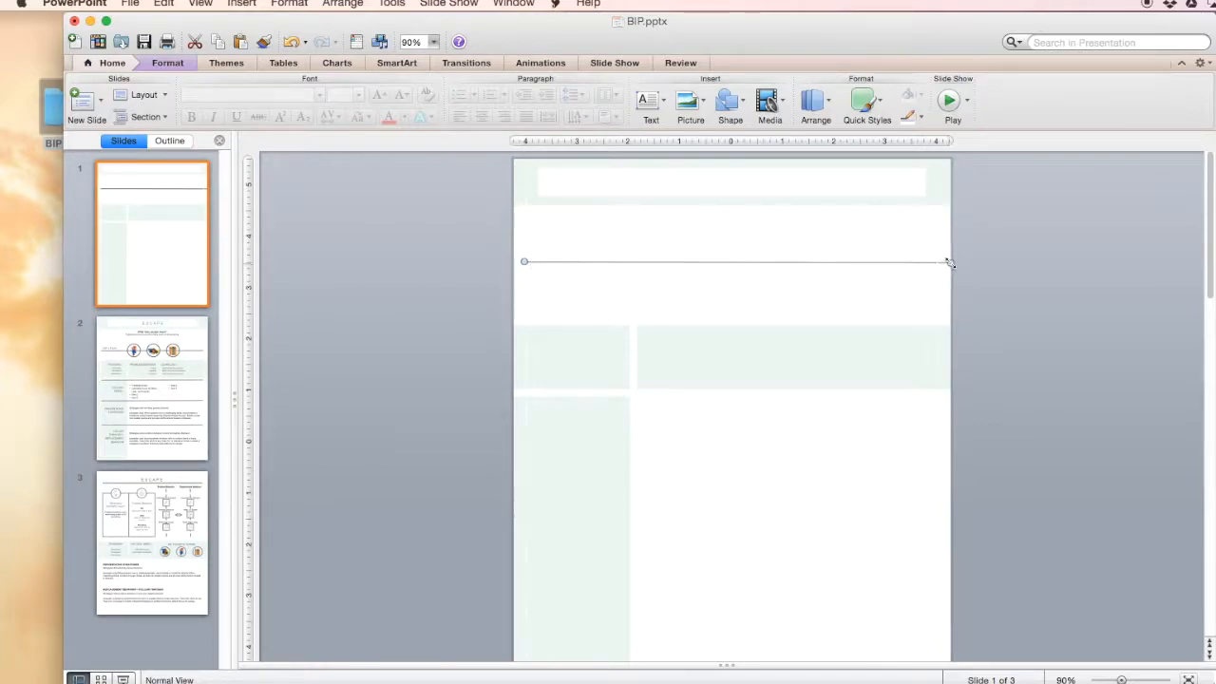
{"action": "left_click_drag", "start_coordinate": [949, 262], "coordinate": [936, 264]}
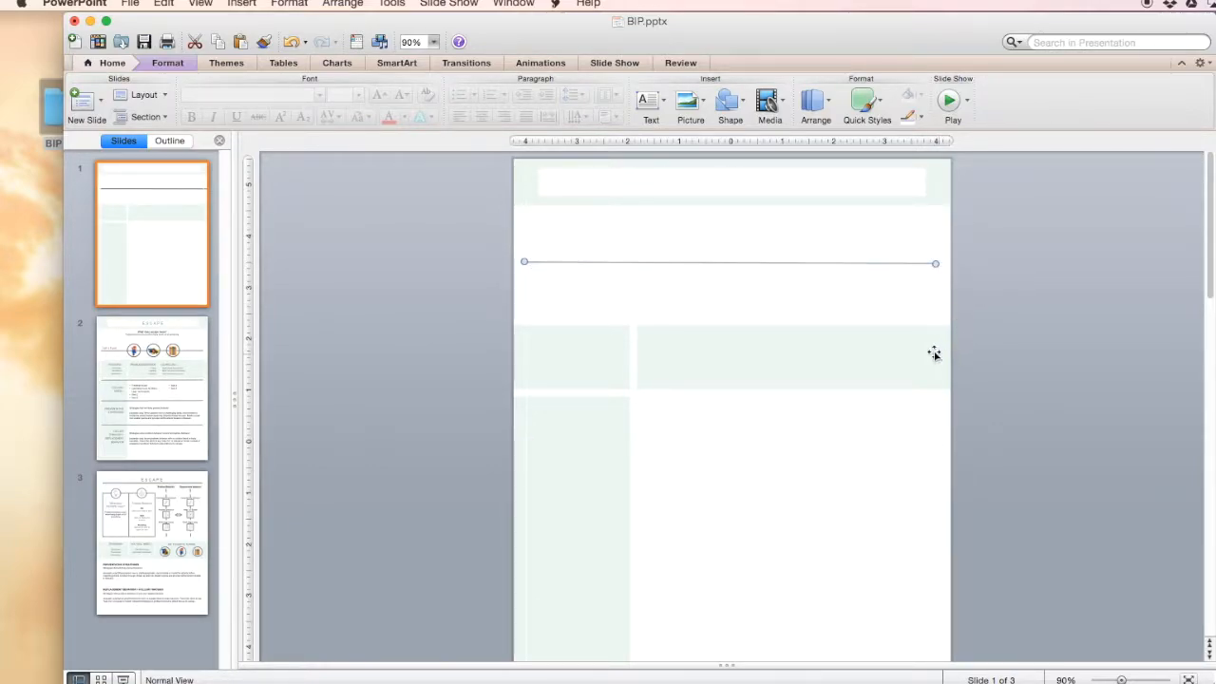
Examine the divider lines and section layout on slide 2 for reference.
{"action": "scroll", "coordinate": [832, 300], "scroll_direction": "up", "scroll_amount": 2}
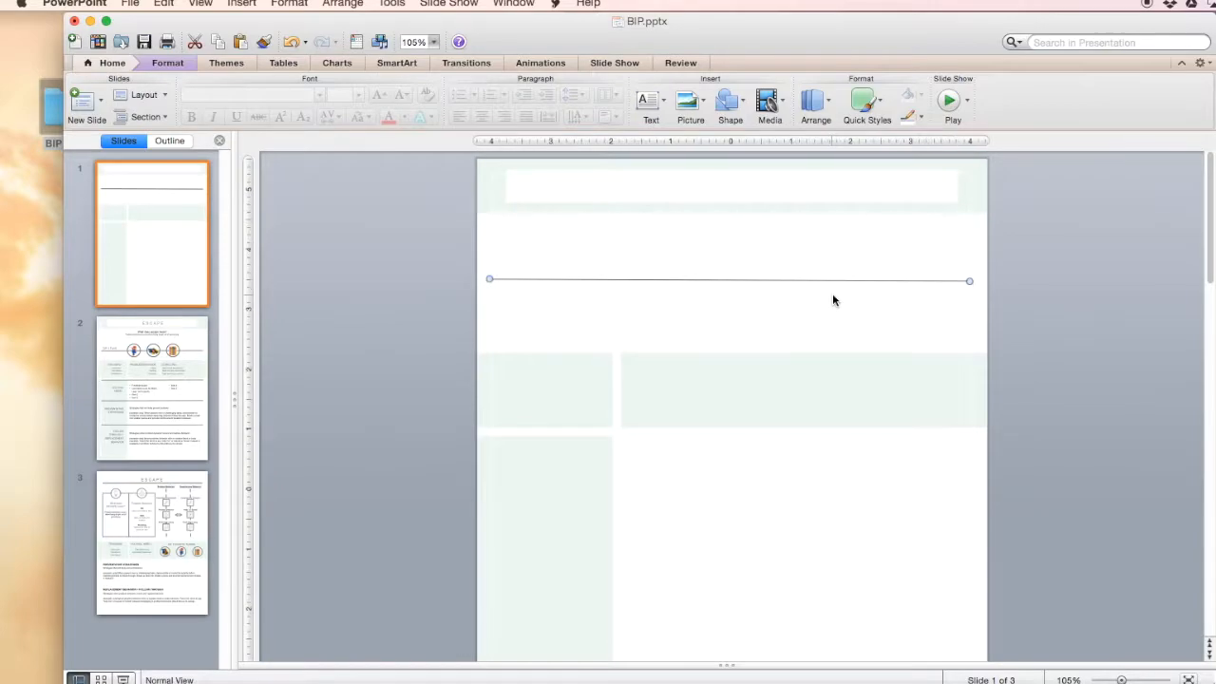
{"action": "scroll", "coordinate": [770, 338], "scroll_direction": "down", "scroll_amount": 5}
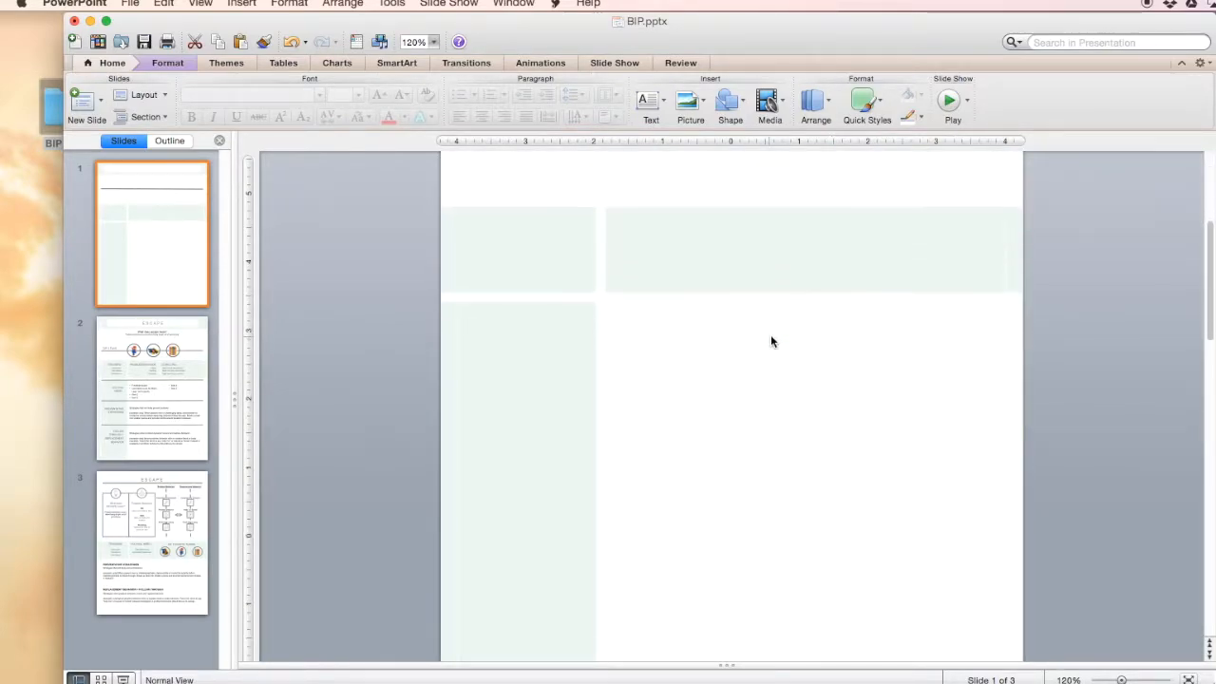
{"action": "left_click", "coordinate": [177, 393]}
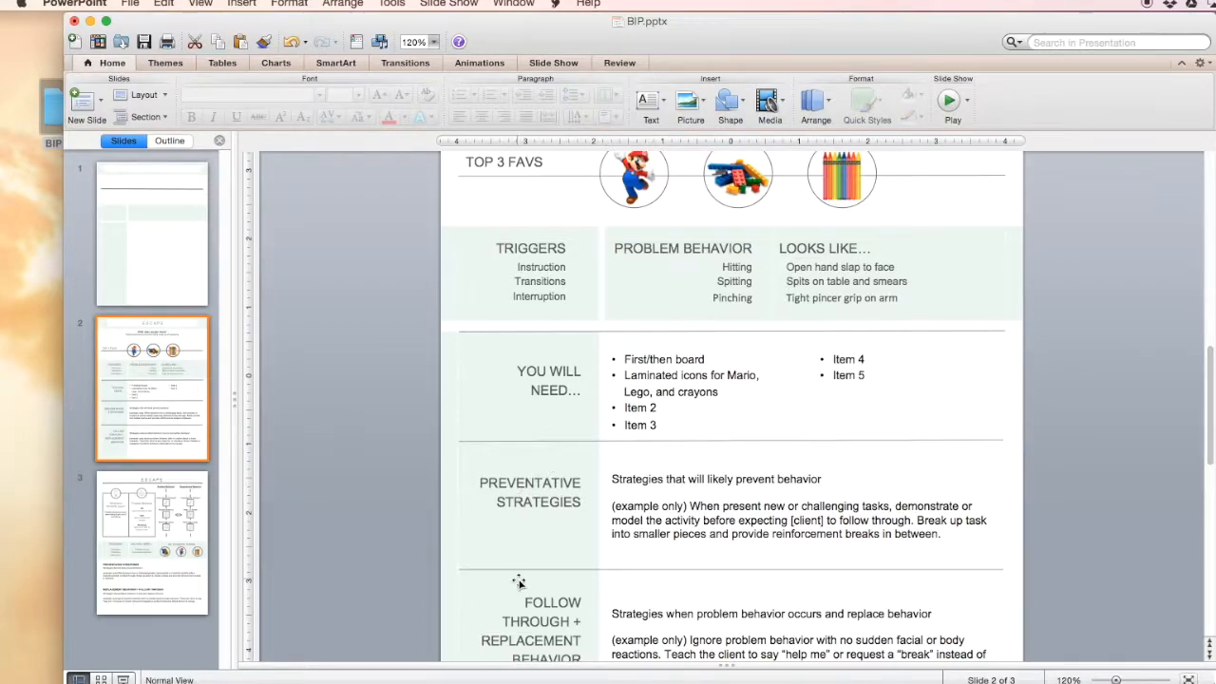
{"action": "scroll", "coordinate": [566, 574], "scroll_direction": "down", "scroll_amount": 3}
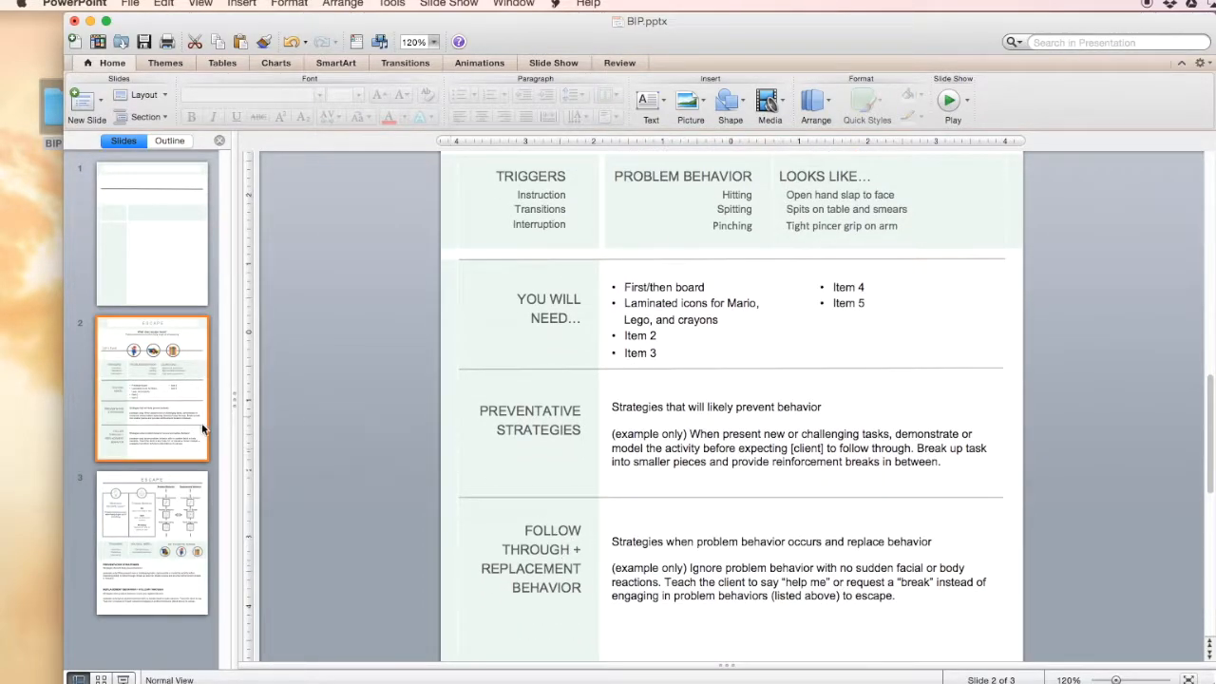
{"action": "scroll", "coordinate": [558, 403], "scroll_direction": "up", "scroll_amount": 6}
Trim both ends of slide 1's horizontal line to the margin frame, keeping the line level.
{"action": "left_click", "coordinate": [173, 258]}
{"action": "left_click", "coordinate": [544, 221]}
{"action": "left_click_drag", "start_coordinate": [457, 222], "coordinate": [459, 225]}
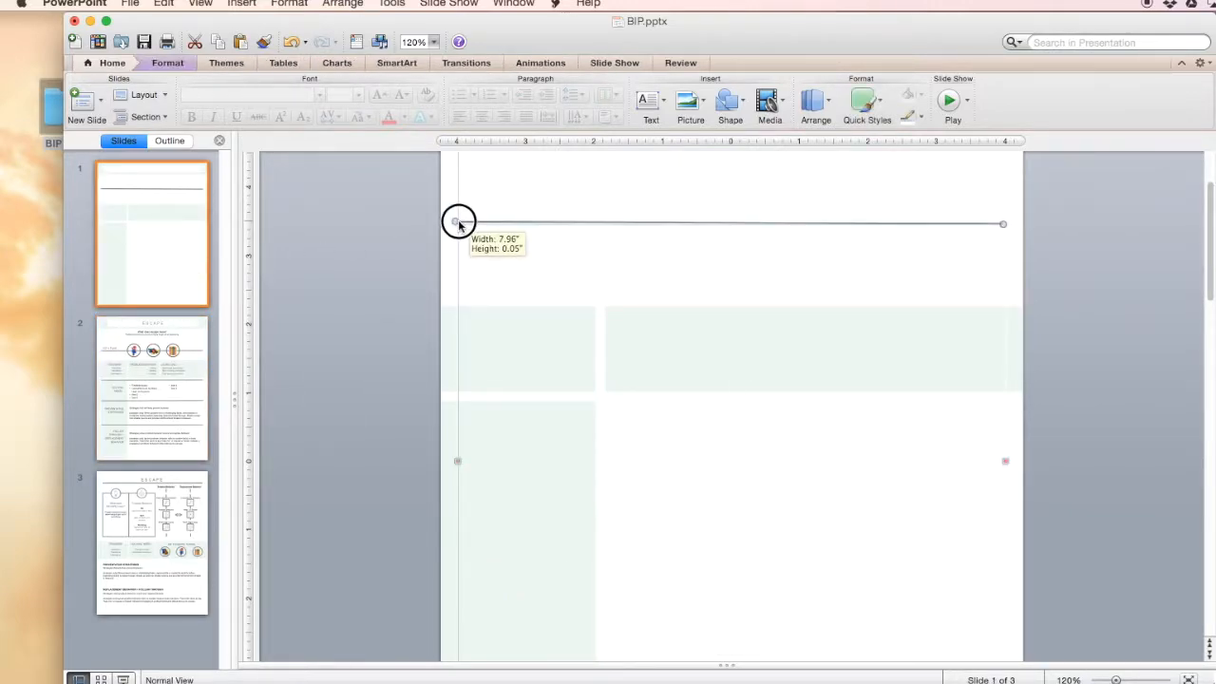
{"action": "left_click_drag", "start_coordinate": [1003, 224], "coordinate": [1023, 224]}
{"action": "left_click", "coordinate": [1003, 225]}
{"action": "mouse_move", "coordinate": [457, 222]}
{"action": "left_mouse_down"}
{"action": "mouse_move", "coordinate": [441, 223]}
{"action": "mouse_move", "coordinate": [459, 222]}
{"action": "left_mouse_up"}
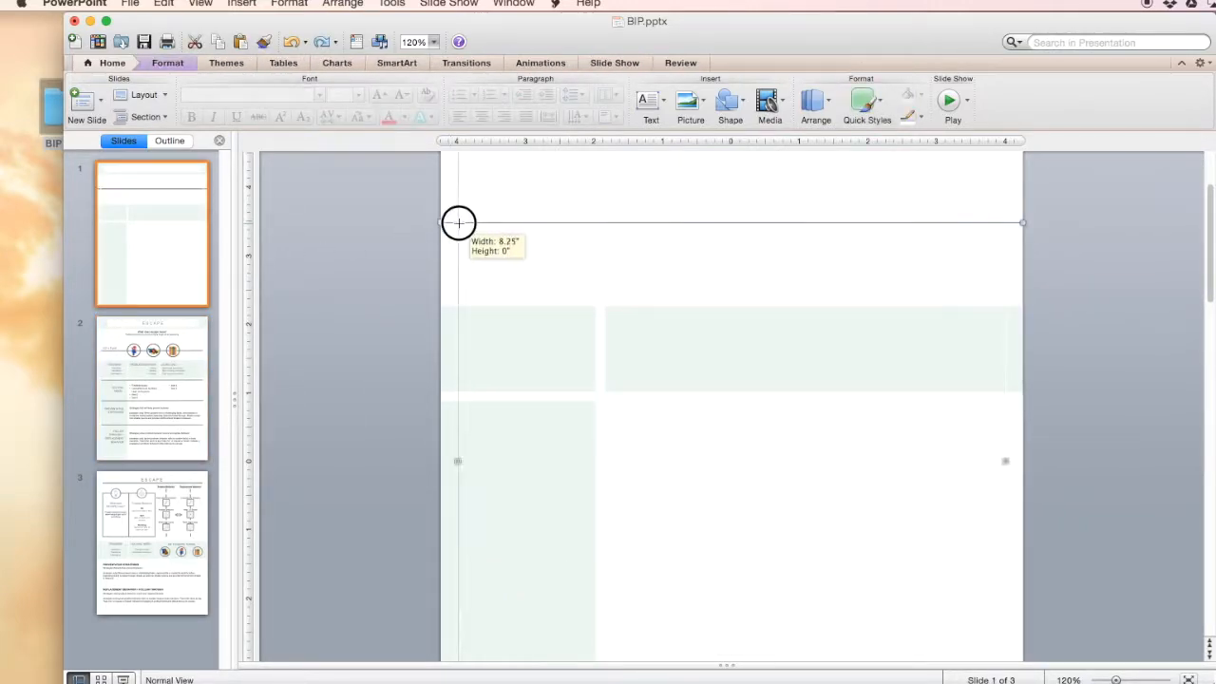
{"action": "left_click_drag", "start_coordinate": [1023, 223], "coordinate": [1006, 223]}
Place three copies of the horizontal line at even spacing below the pale green blocks, matching the dividers on slide 2.
{"action": "left_click_drag", "start_coordinate": [825, 223], "coordinate": [822, 403]}
{"action": "scroll", "coordinate": [806, 399], "scroll_direction": "down", "scroll_amount": 3}
{"action": "left_click_drag", "start_coordinate": [803, 246], "coordinate": [803, 390]}
{"action": "left_click", "coordinate": [152, 388]}
{"action": "left_click", "coordinate": [152, 238]}
{"action": "scroll", "coordinate": [730, 409], "scroll_direction": "down", "scroll_amount": 3}
{"action": "left_click_drag", "start_coordinate": [730, 460], "coordinate": [729, 553]}
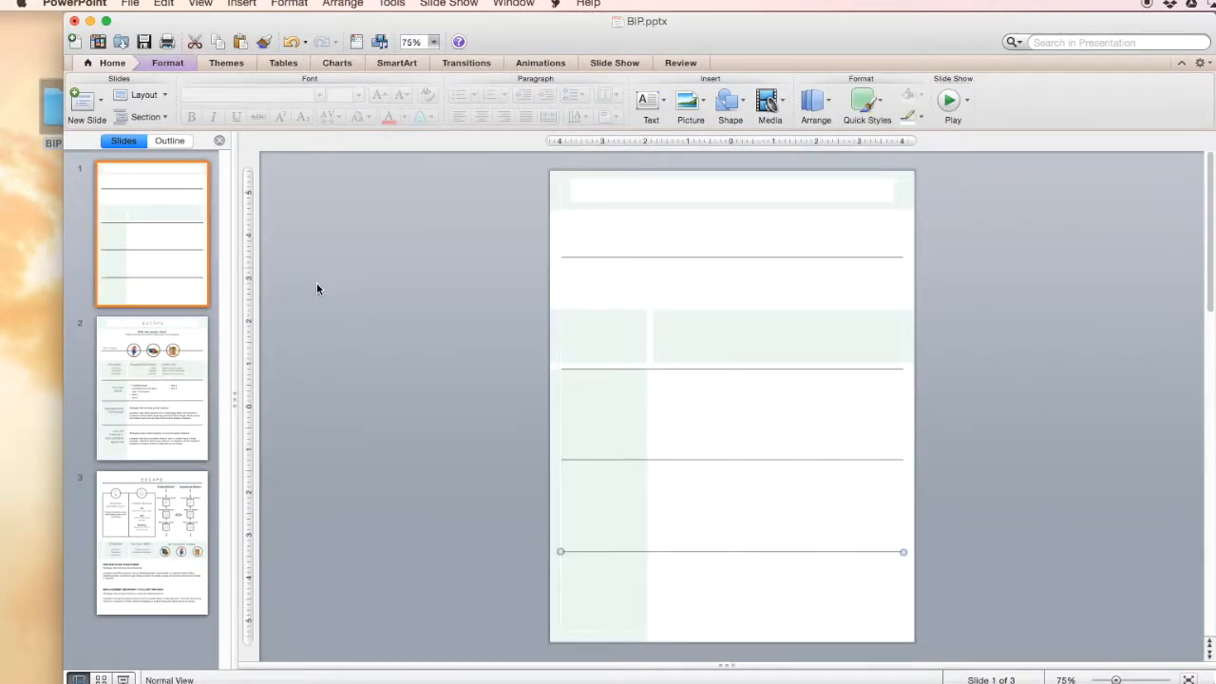
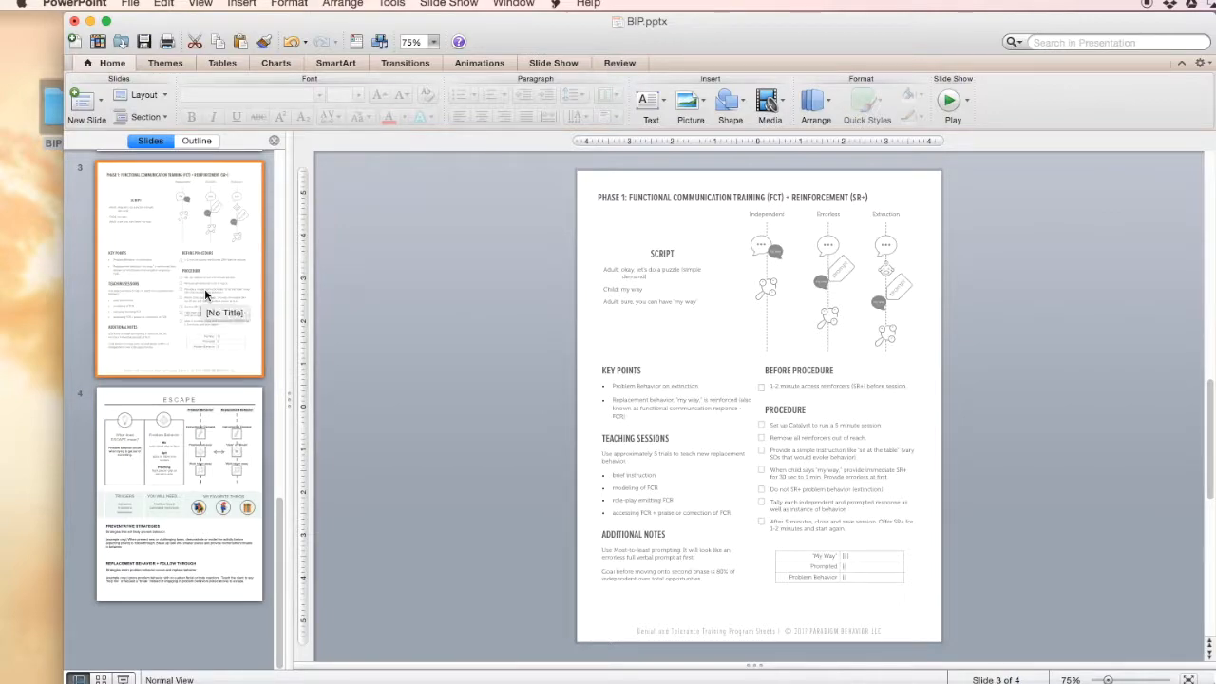
Insert a new blank slide after slide 3.
{"action": "key", "text": "super+shift+n"}
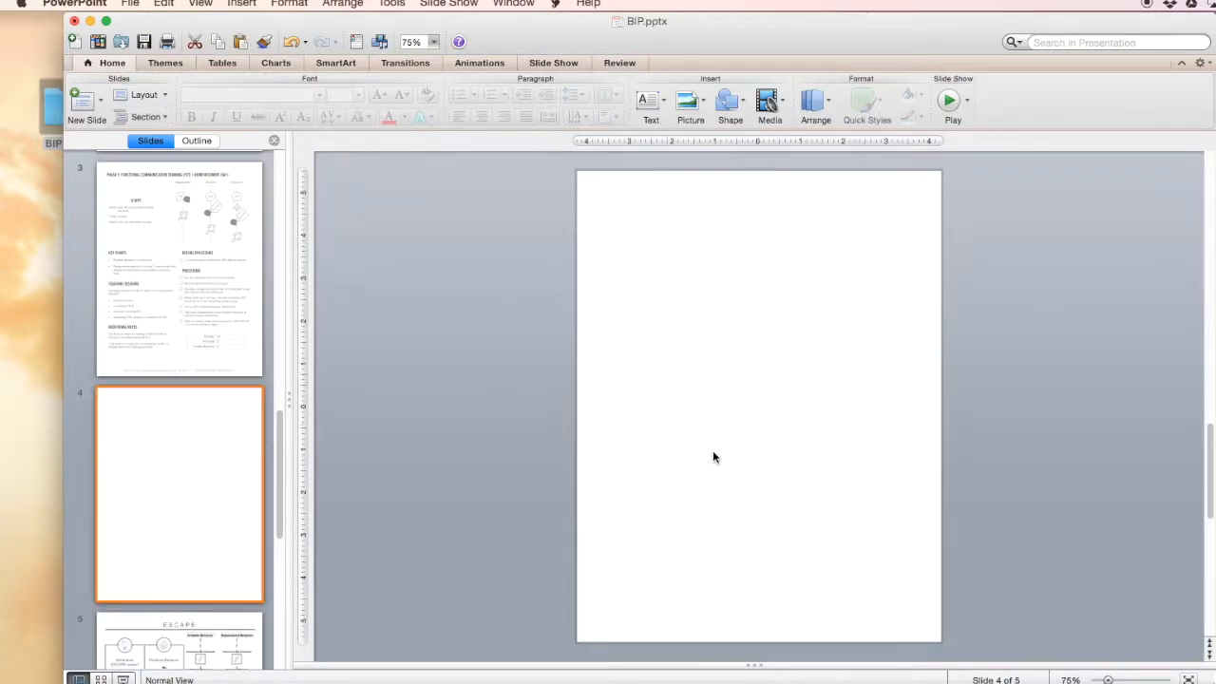
Examine the ESCAPE page layout on slide 5, enlarged to 120%.
{"action": "left_click", "coordinate": [242, 618]}
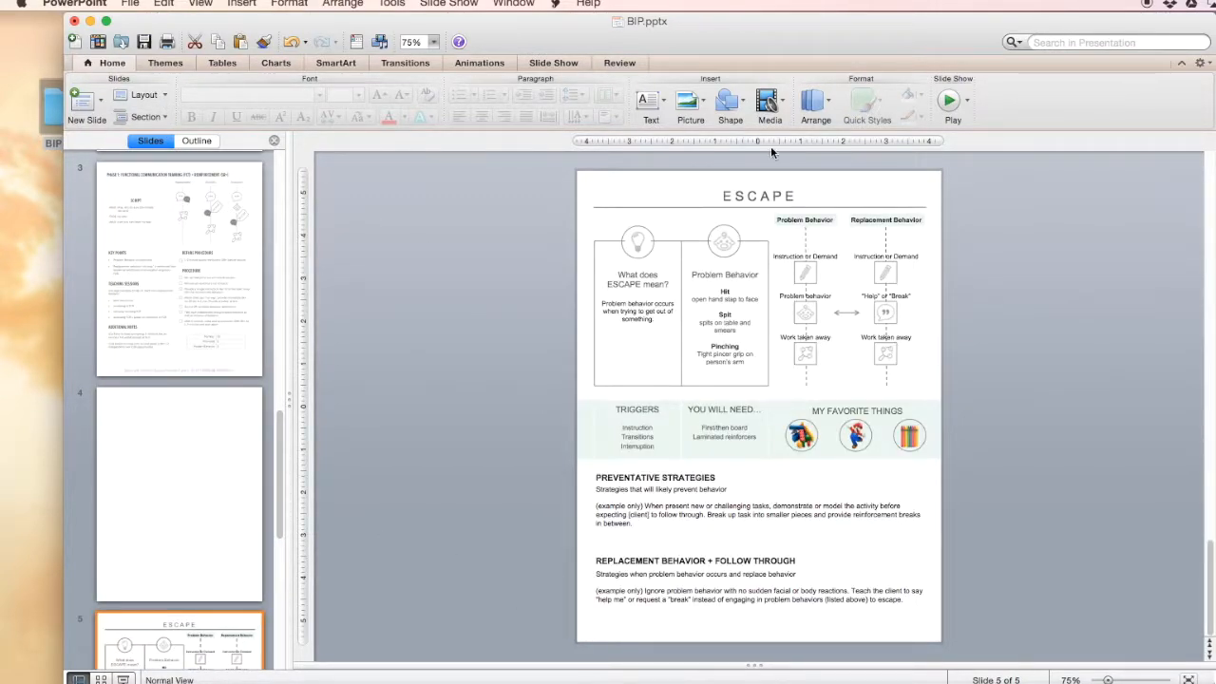
{"action": "key", "text": "super+plus"}
{"action": "key", "text": "super+plus"}
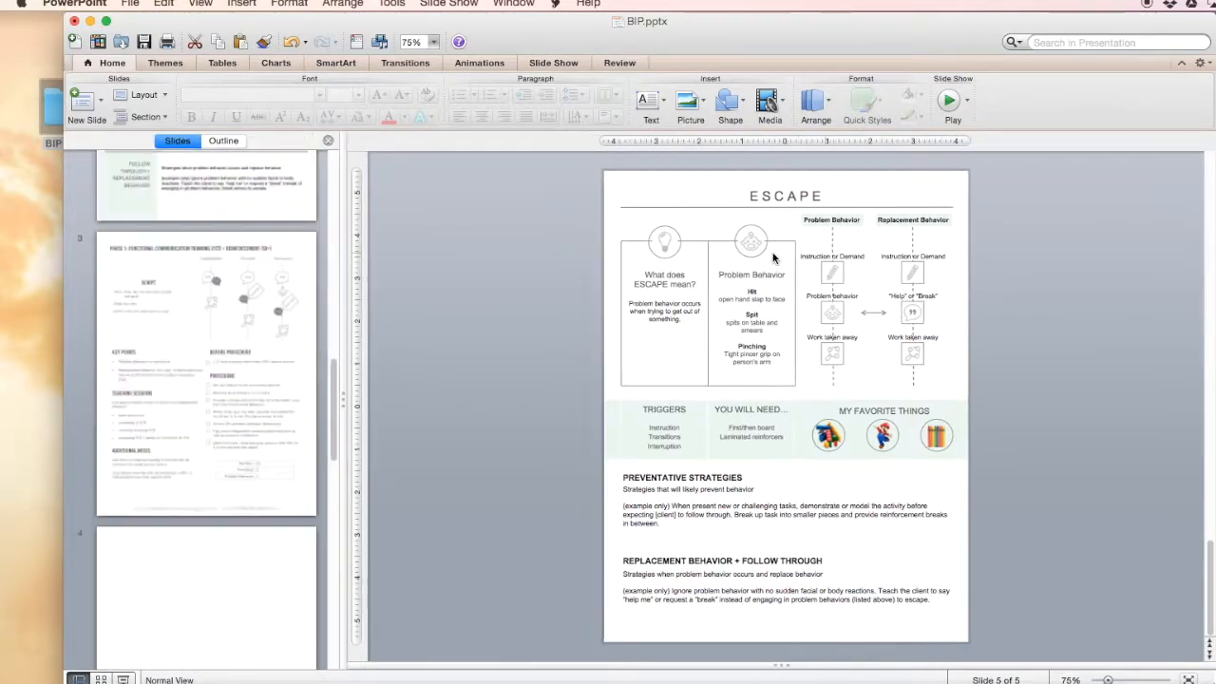
{"action": "key", "text": "super+minus"}
{"action": "key", "text": "super+minus"}
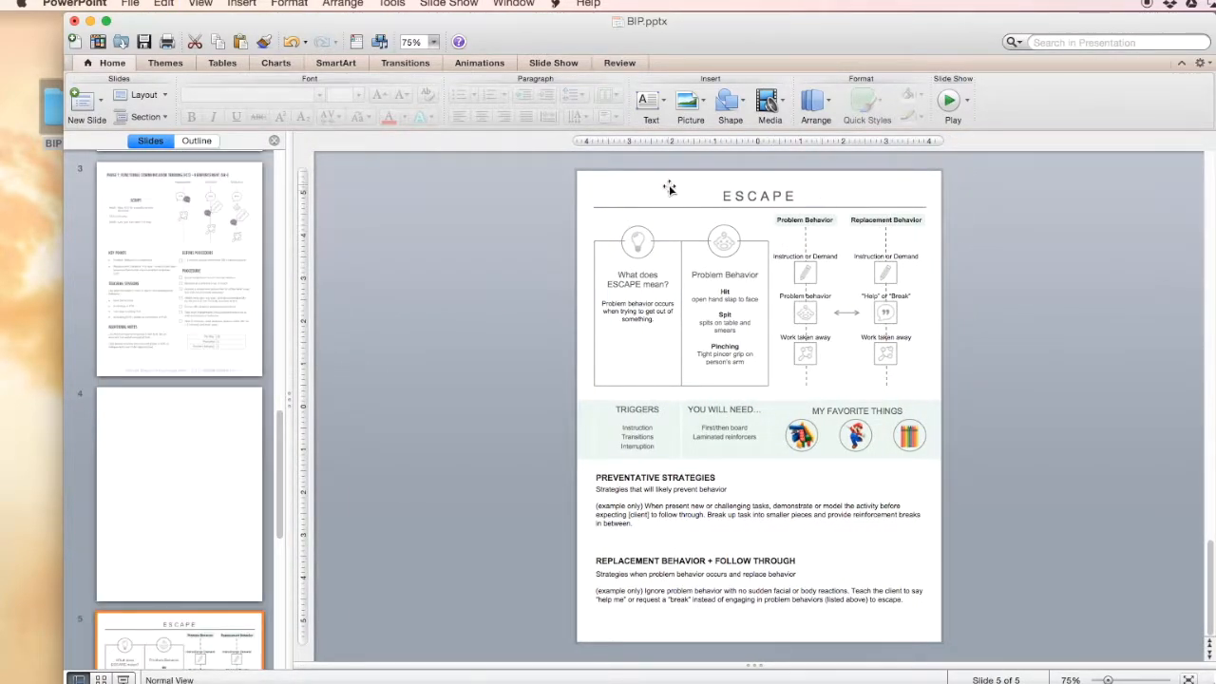
{"action": "left_click", "coordinate": [669, 188]}
{"action": "left_click", "coordinate": [588, 232]}
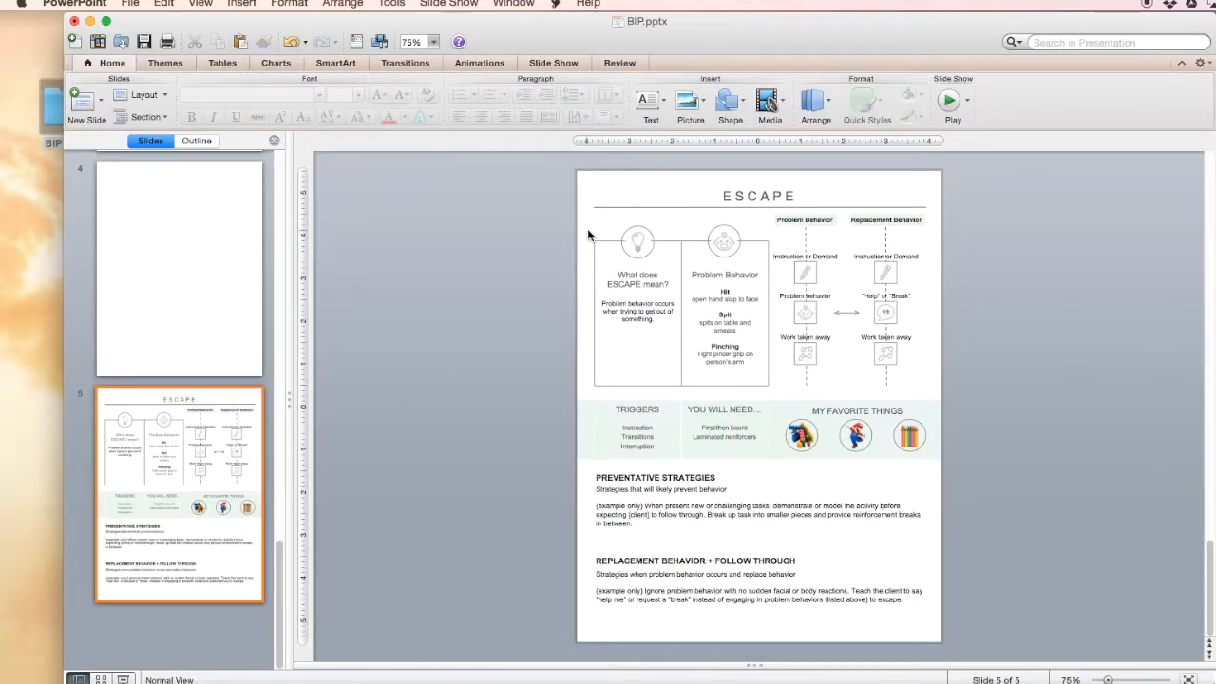
{"action": "key", "text": "super+plus"}
{"action": "key", "text": "super+plus"}
{"action": "key", "text": "super+plus"}
{"action": "scroll", "coordinate": [587, 233], "scroll_direction": "up", "scroll_amount": 2}
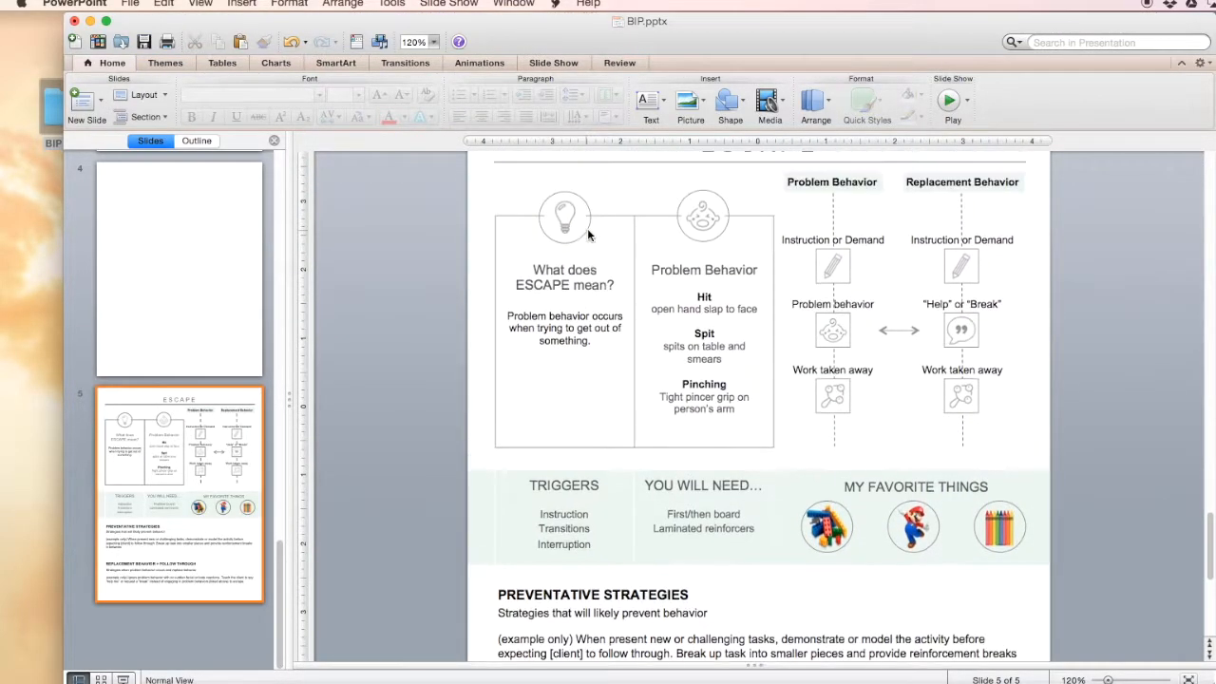
{"action": "scroll", "coordinate": [588, 235], "scroll_direction": "up", "scroll_amount": 2}
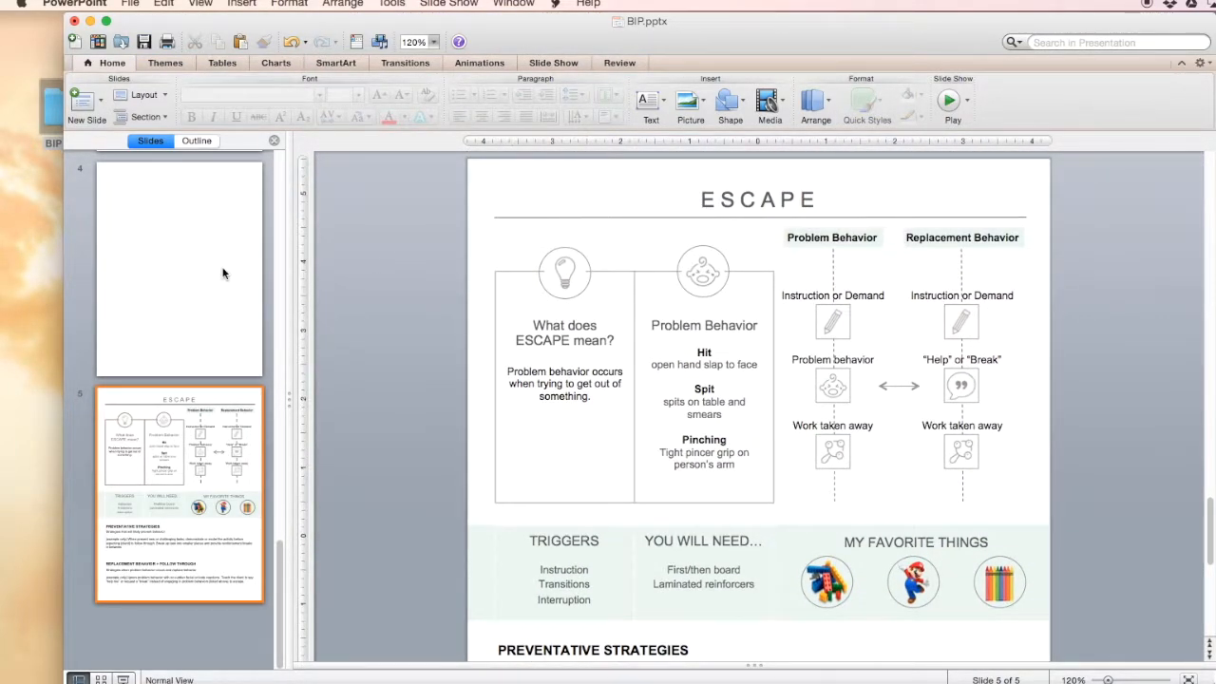
Draw a vertical straight line about 4.7 inches long in the upper half of blank slide 4, slightly right of center.
{"action": "left_click", "coordinate": [167, 251]}
{"action": "left_click", "coordinate": [729, 101]}
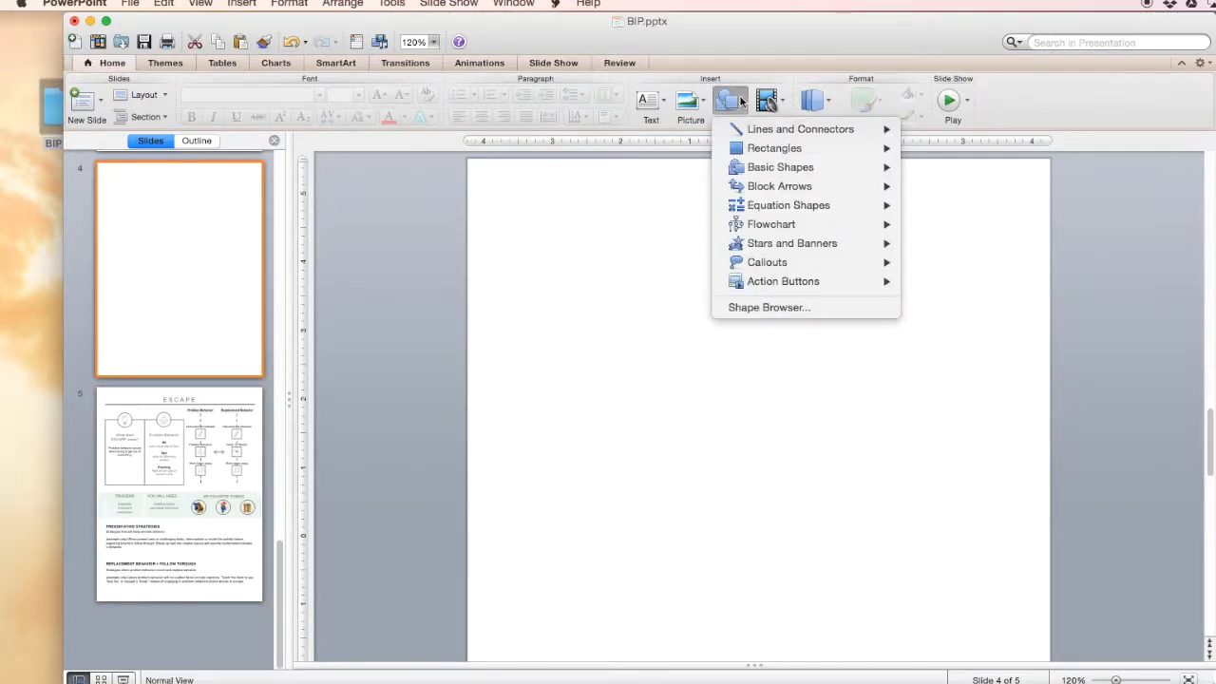
{"action": "mouse_move", "coordinate": [792, 133]}
{"action": "left_click", "coordinate": [911, 131]}
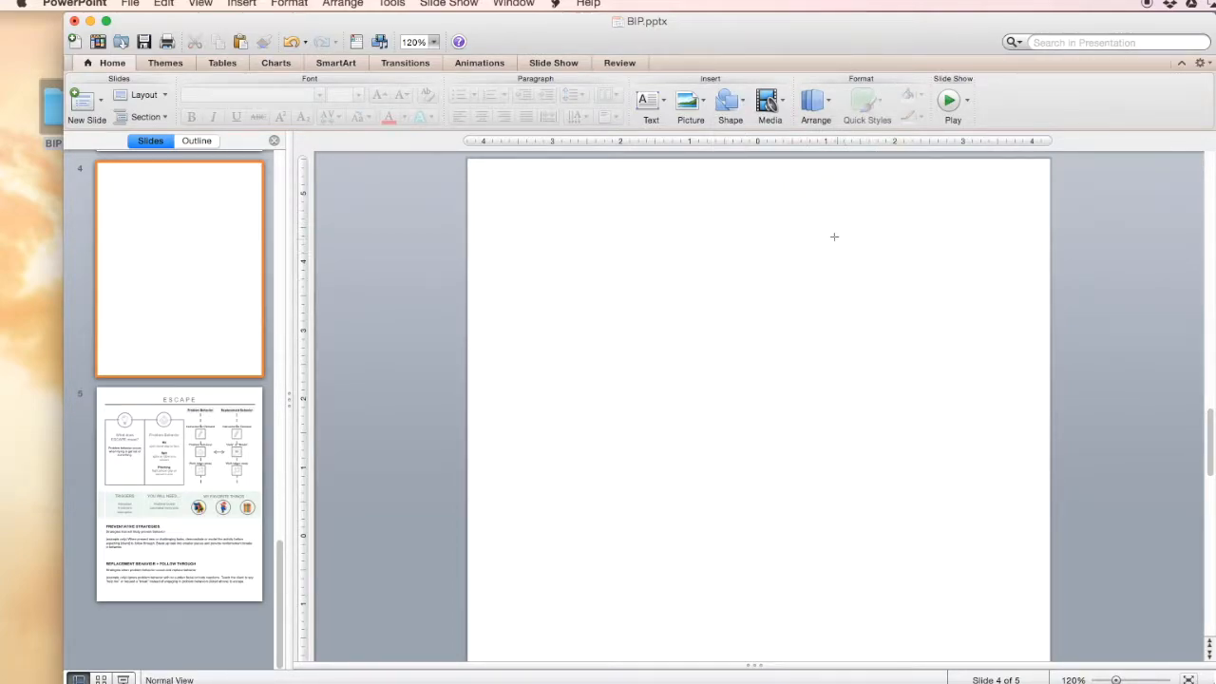
{"action": "left_click_drag", "start_coordinate": [818, 220], "coordinate": [819, 541]}
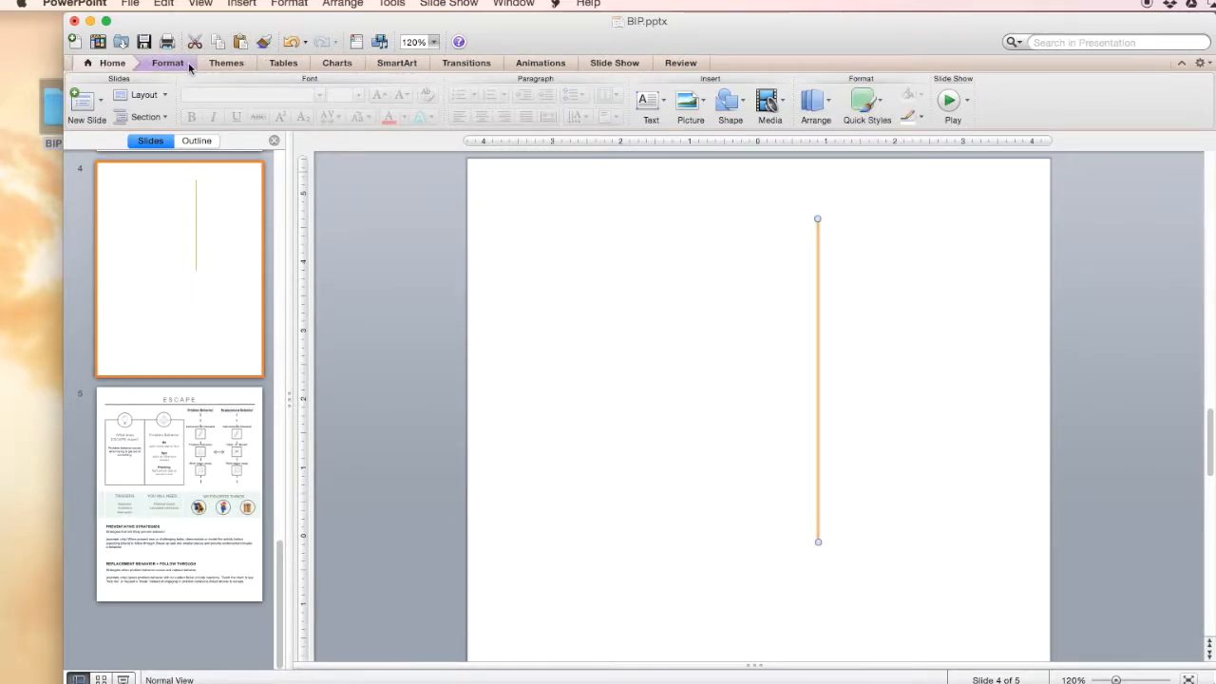
Remove the shadow from the vertical line on slide 4.
{"action": "left_click", "coordinate": [167, 63]}
{"action": "left_click", "coordinate": [470, 102]}
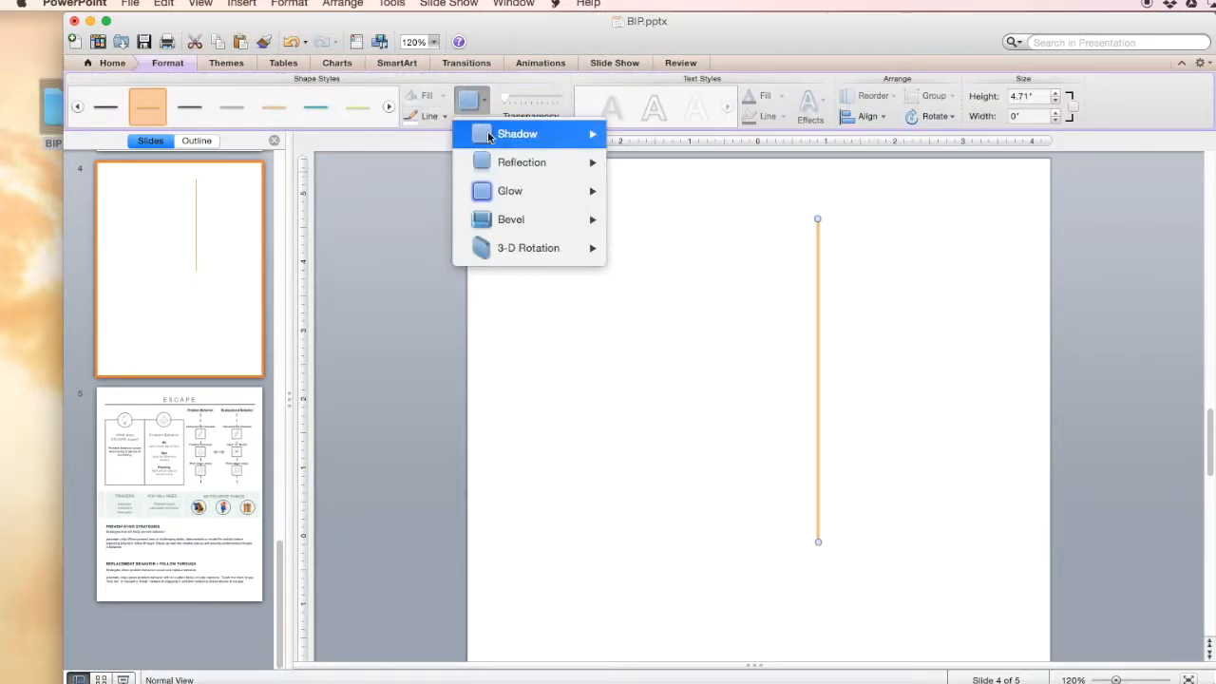
{"action": "mouse_move", "coordinate": [551, 134]}
{"action": "left_click", "coordinate": [632, 540]}
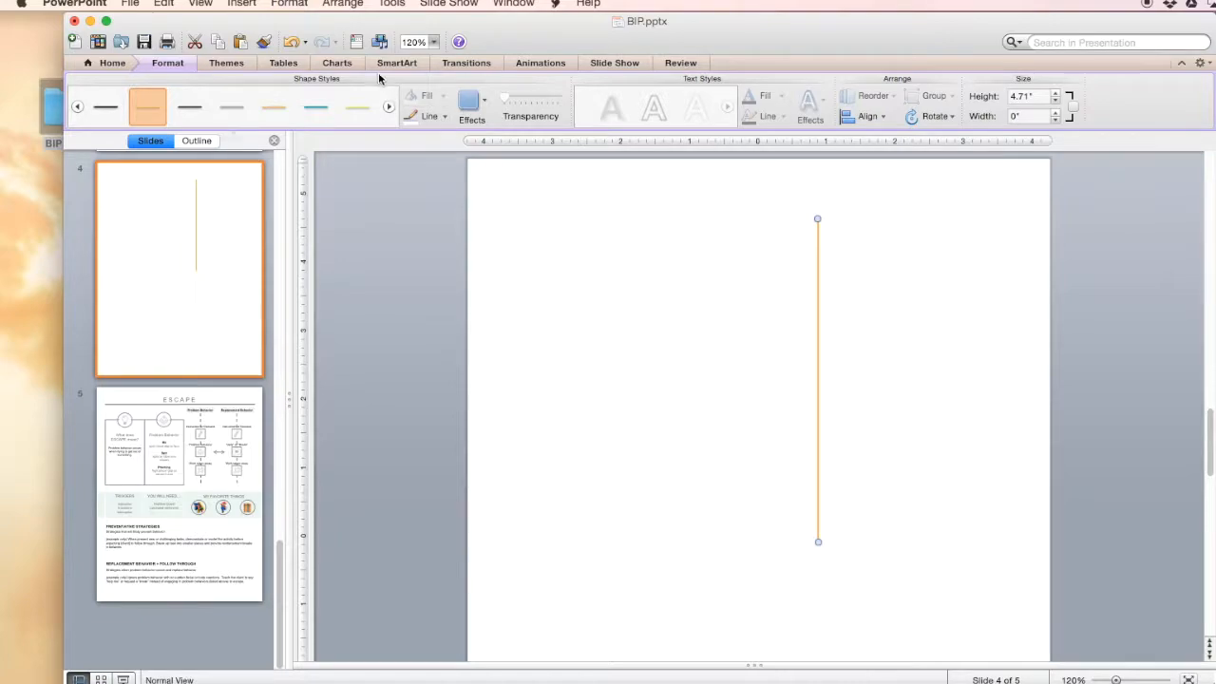
Format the vertical line as a dark gray dashed line with 1/2 pt weight.
{"action": "left_click", "coordinate": [445, 116]}
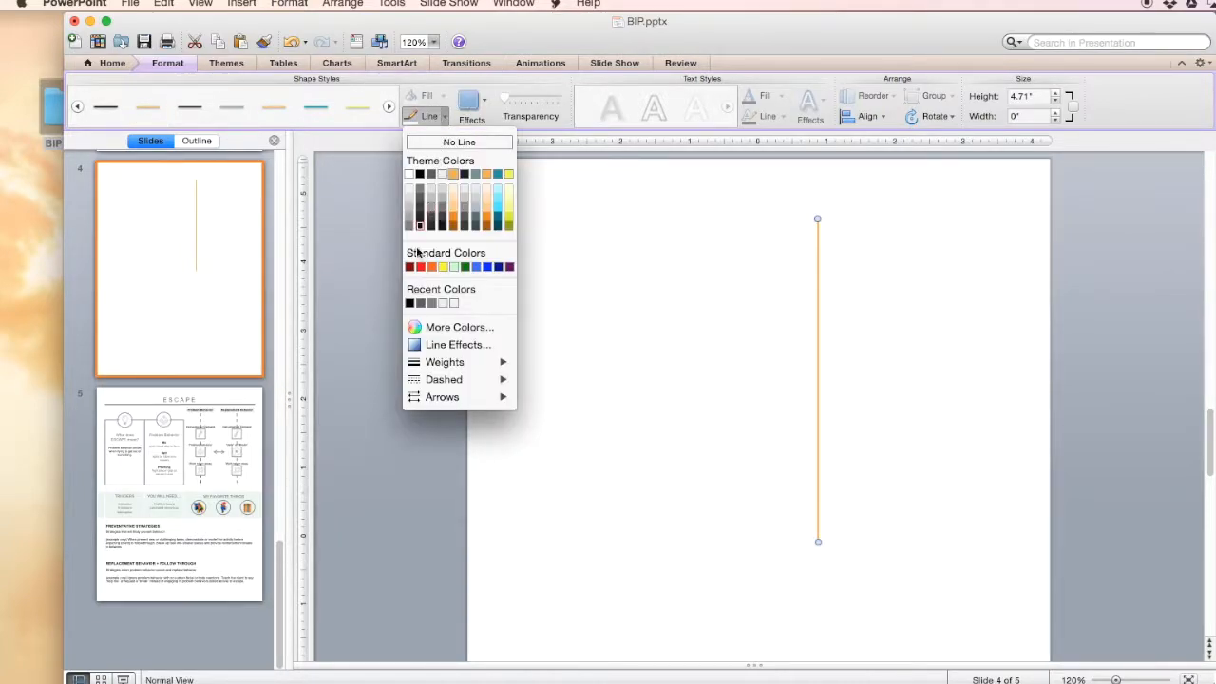
{"action": "left_click", "coordinate": [420, 303]}
{"action": "left_click", "coordinate": [446, 117]}
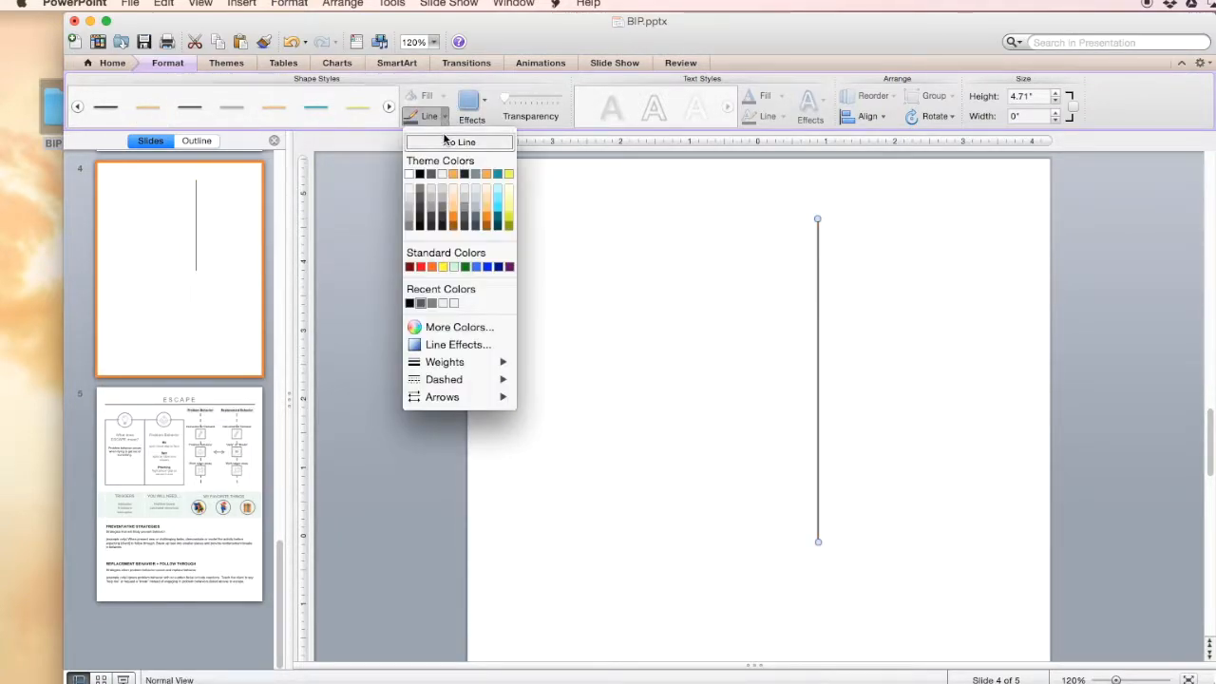
{"action": "mouse_move", "coordinate": [500, 363]}
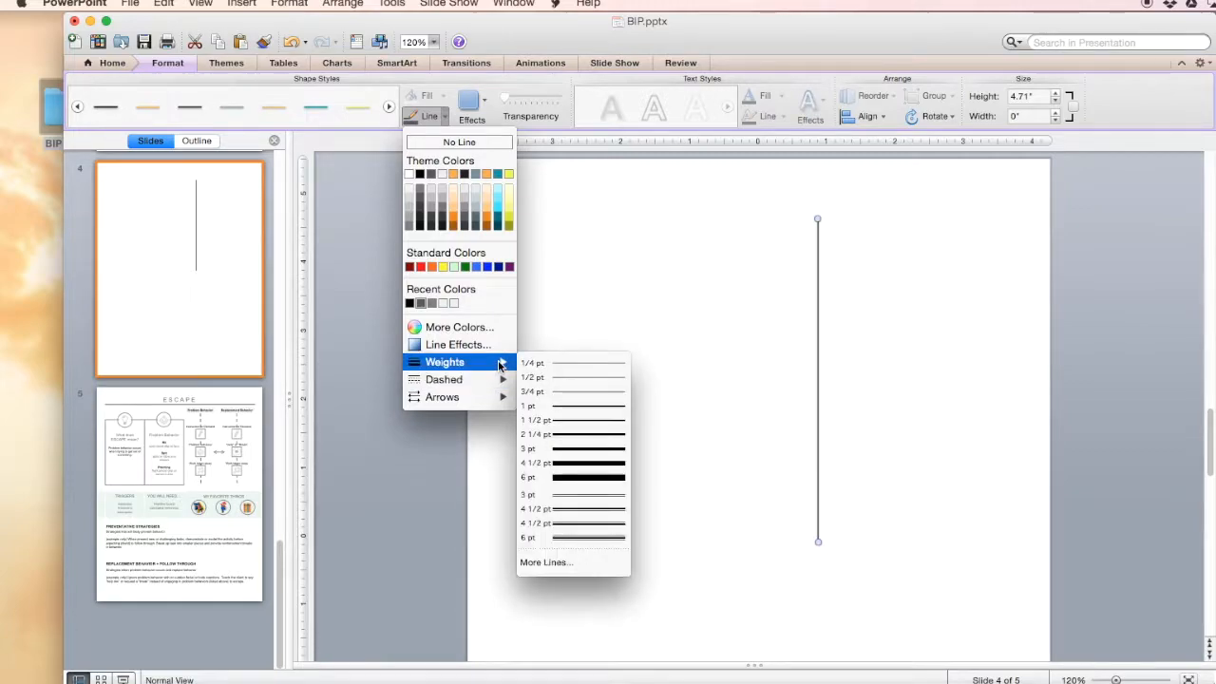
{"action": "left_click", "coordinate": [562, 378]}
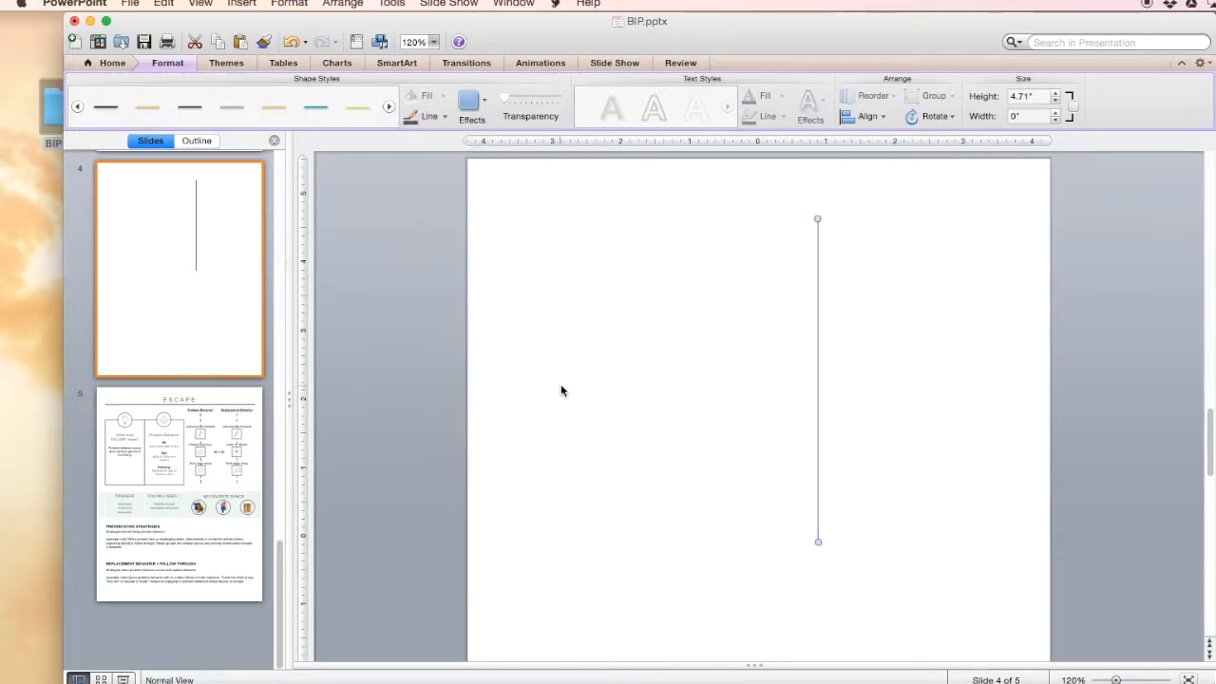
{"action": "left_click", "coordinate": [445, 117]}
{"action": "mouse_move", "coordinate": [494, 379]}
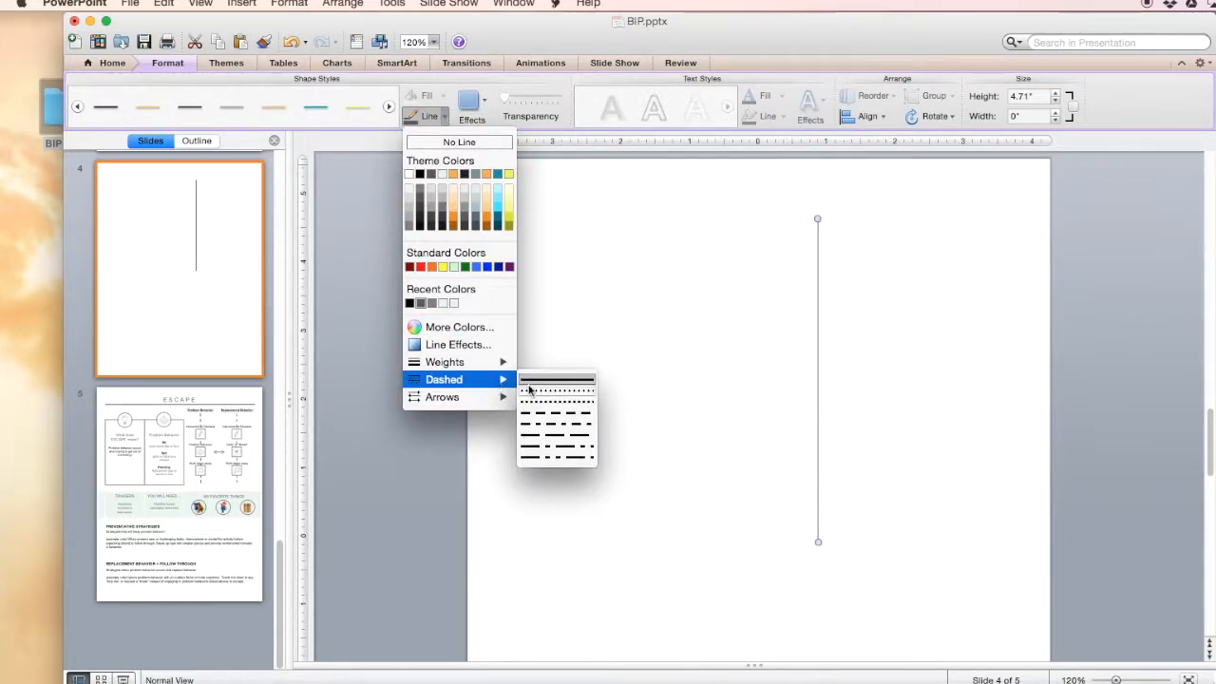
{"action": "left_click", "coordinate": [539, 413]}
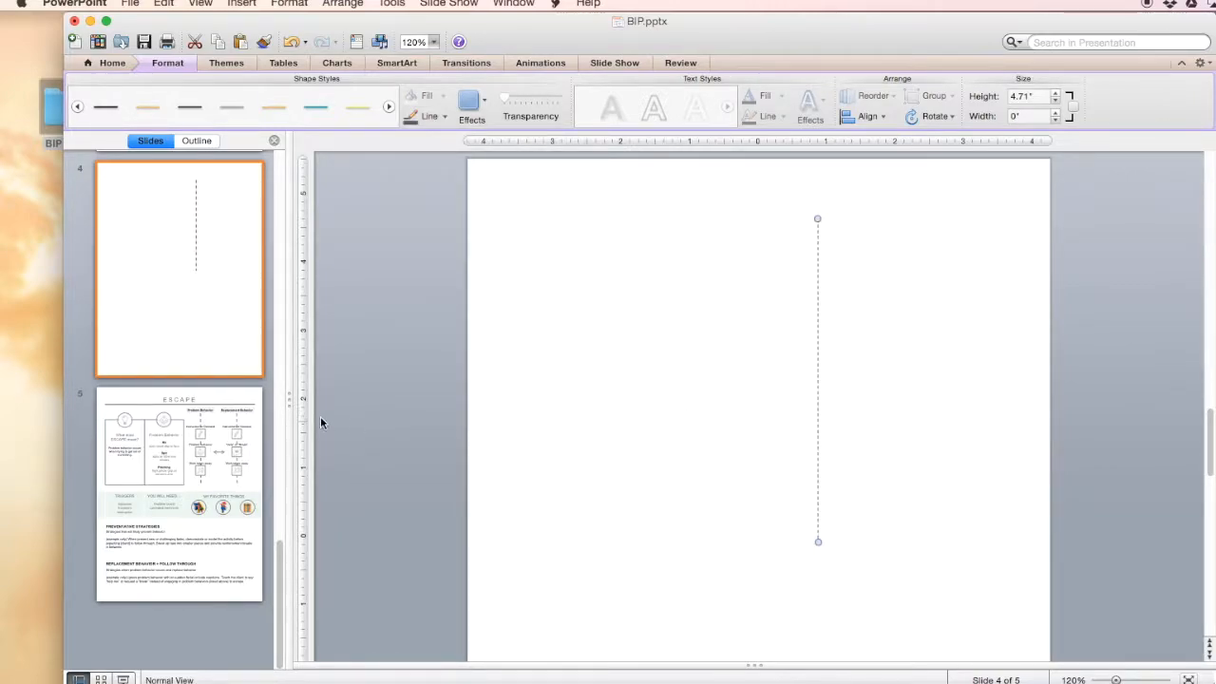
Check the dashed line against slide 5, and draw a square about 0.86 inches wide over its upper part on slide 4.
{"action": "left_click", "coordinate": [220, 422]}
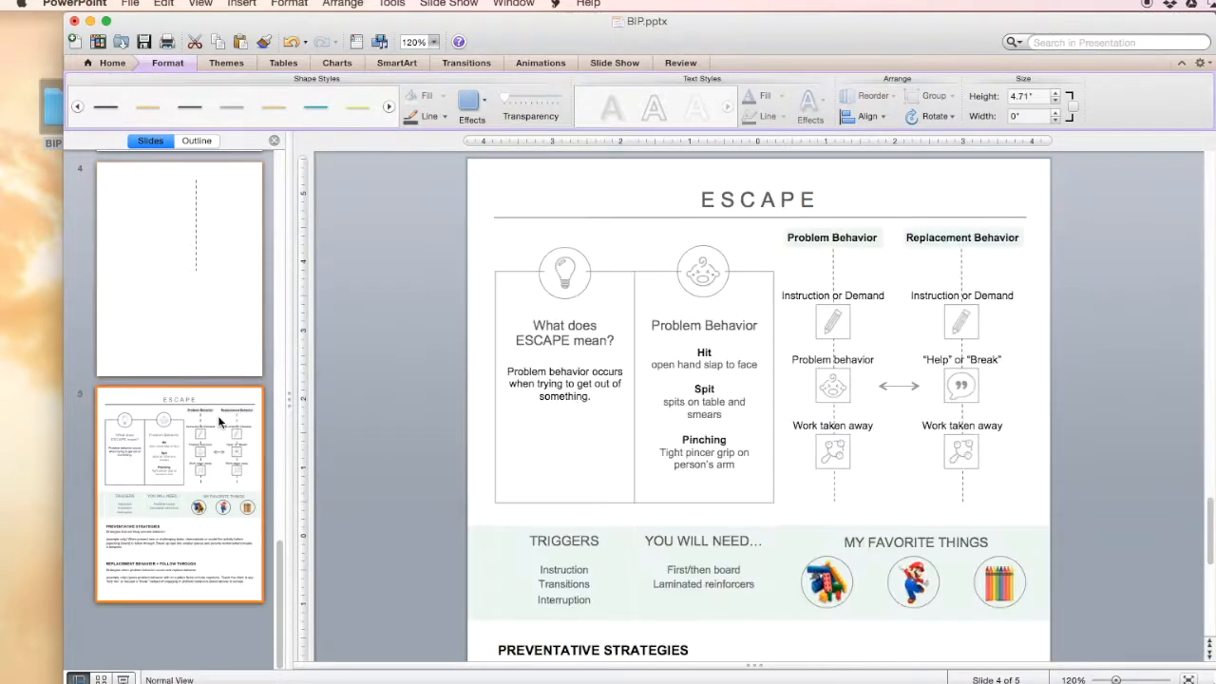
{"action": "left_click", "coordinate": [221, 334]}
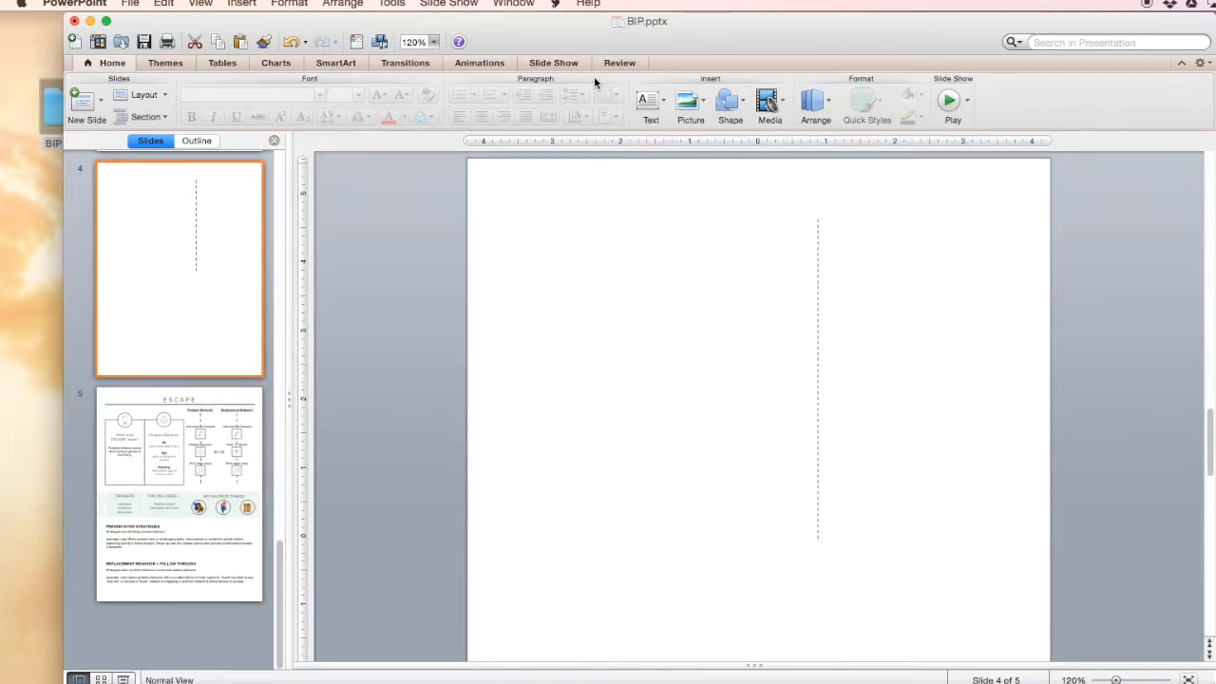
{"action": "left_click", "coordinate": [738, 107]}
{"action": "mouse_move", "coordinate": [808, 149]}
{"action": "left_click", "coordinate": [912, 152]}
{"action": "left_click_drag", "start_coordinate": [799, 251], "coordinate": [818, 309]}
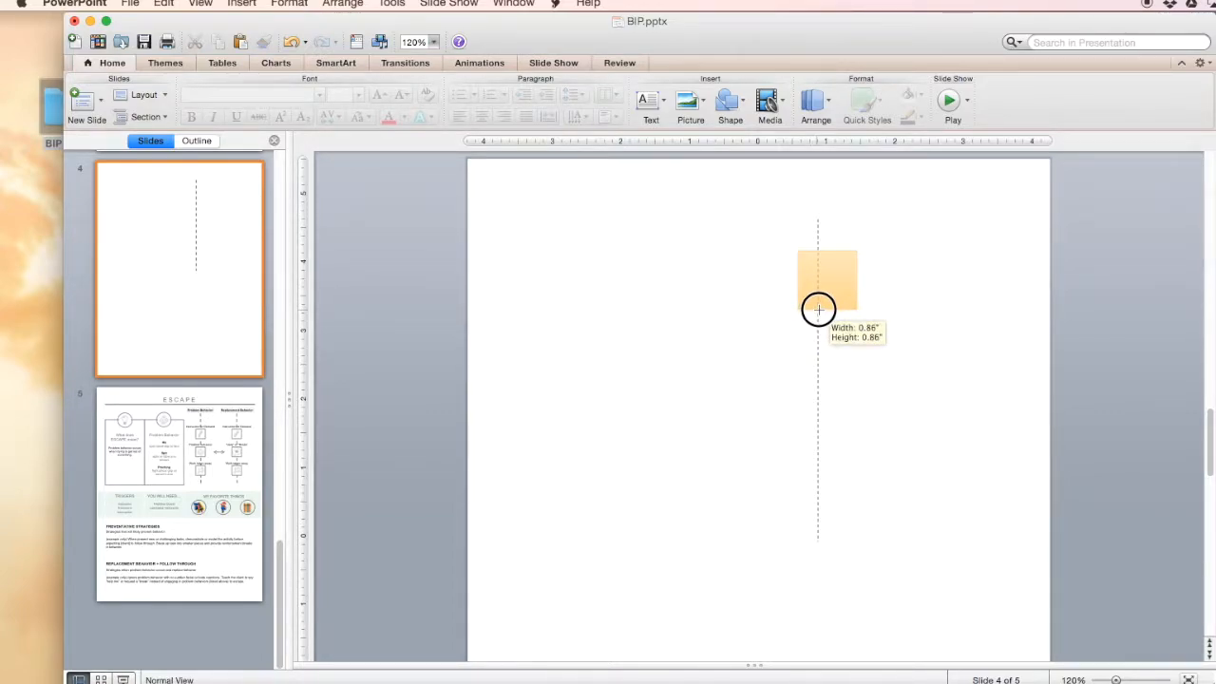
{"action": "left_click_drag", "start_coordinate": [818, 309], "coordinate": [819, 310]}
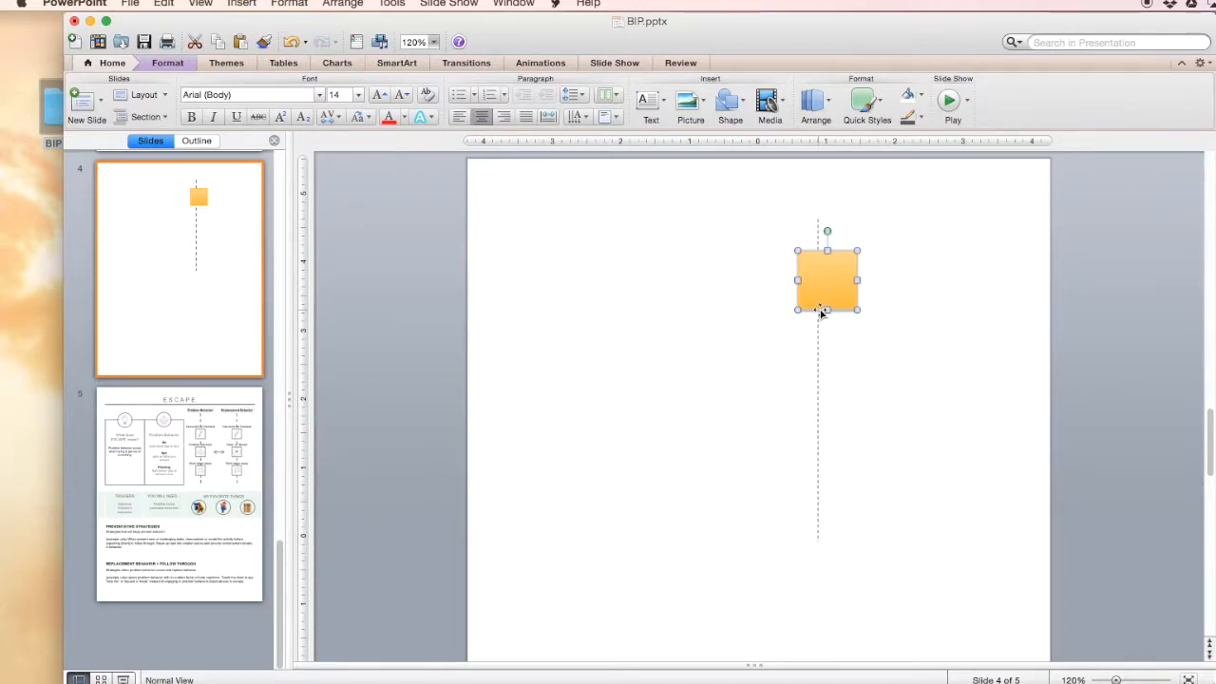
Remove the shadow from the orange square.
{"action": "left_click", "coordinate": [167, 63]}
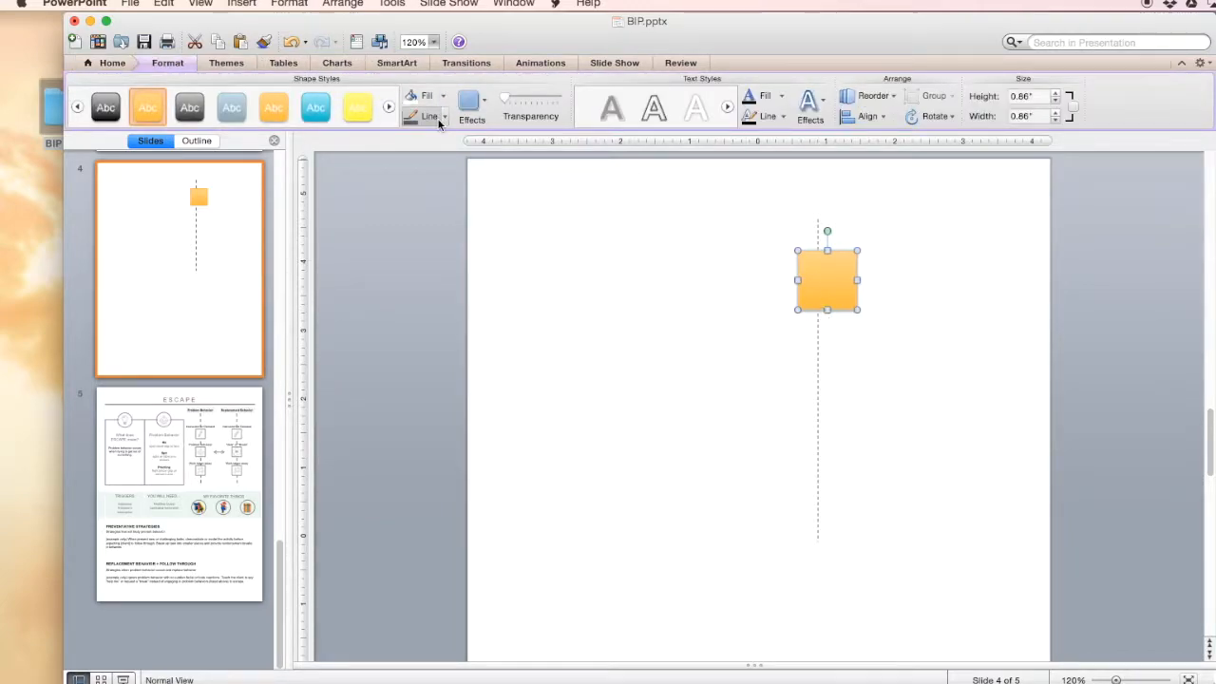
{"action": "left_click", "coordinate": [472, 104]}
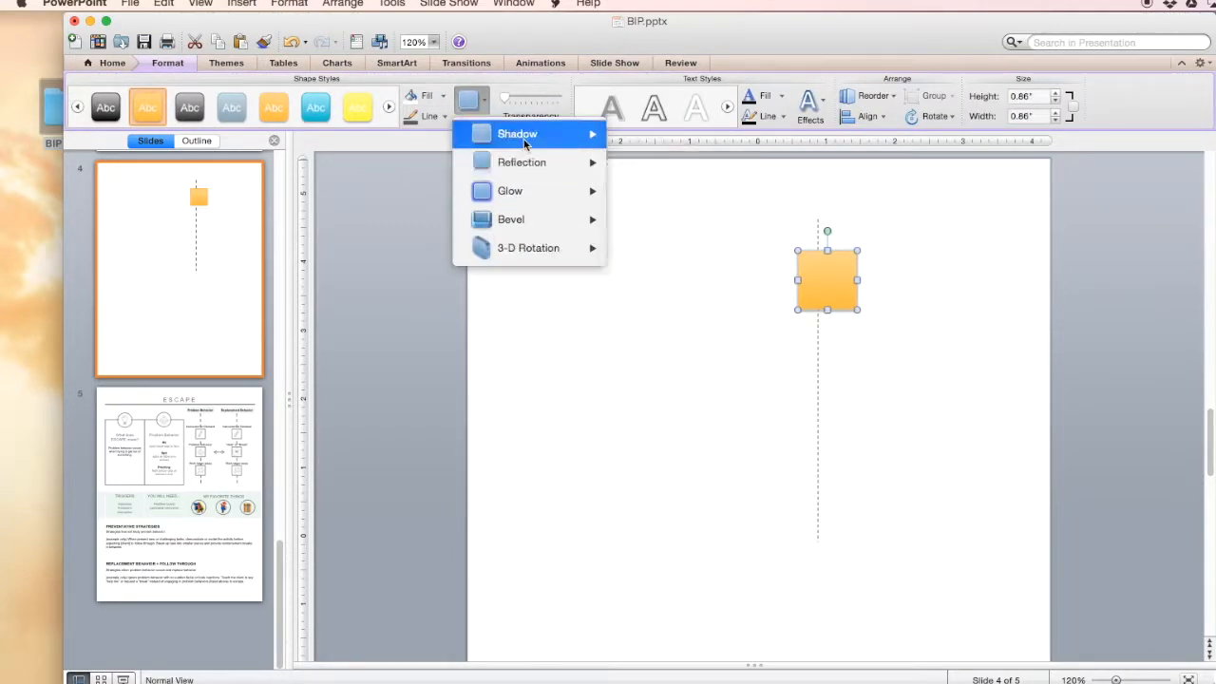
{"action": "mouse_move", "coordinate": [524, 133]}
{"action": "left_click", "coordinate": [670, 499]}
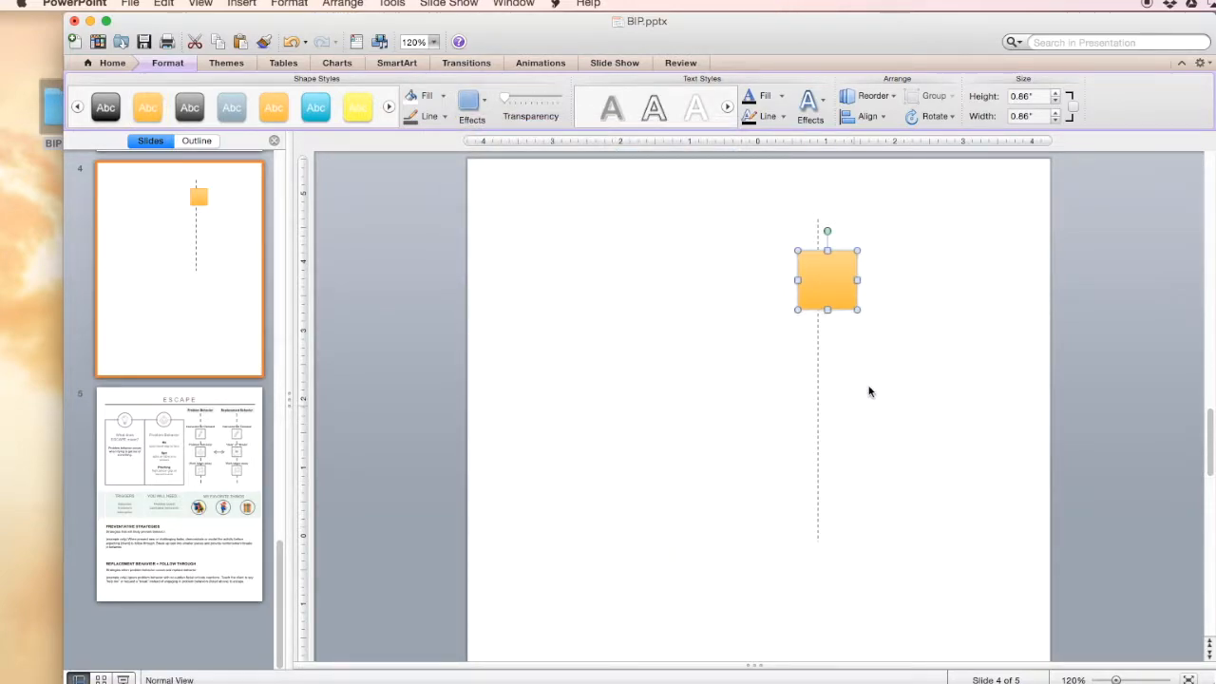
{"action": "left_click", "coordinate": [833, 374]}
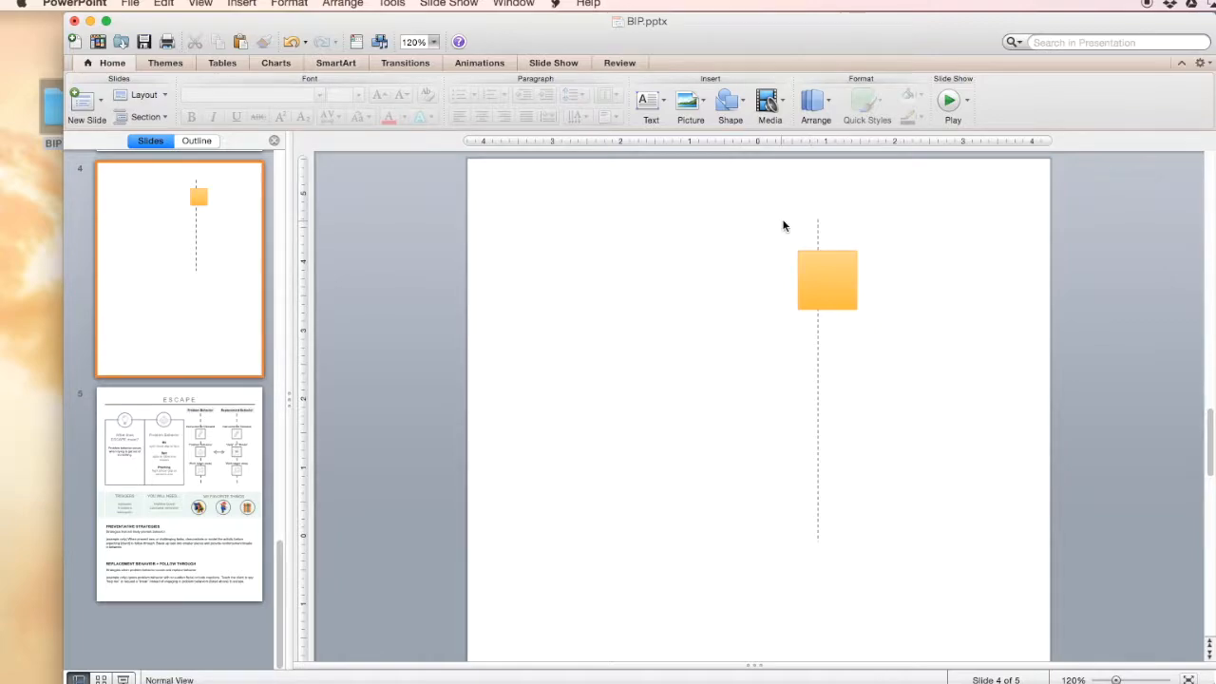
Check the pencil icon's size on slide 5 and resize the orange square on slide 4 to 0.5 by 0.5 inches.
{"action": "left_click", "coordinate": [819, 276]}
{"action": "left_click", "coordinate": [212, 390]}
{"action": "left_click", "coordinate": [832, 325]}
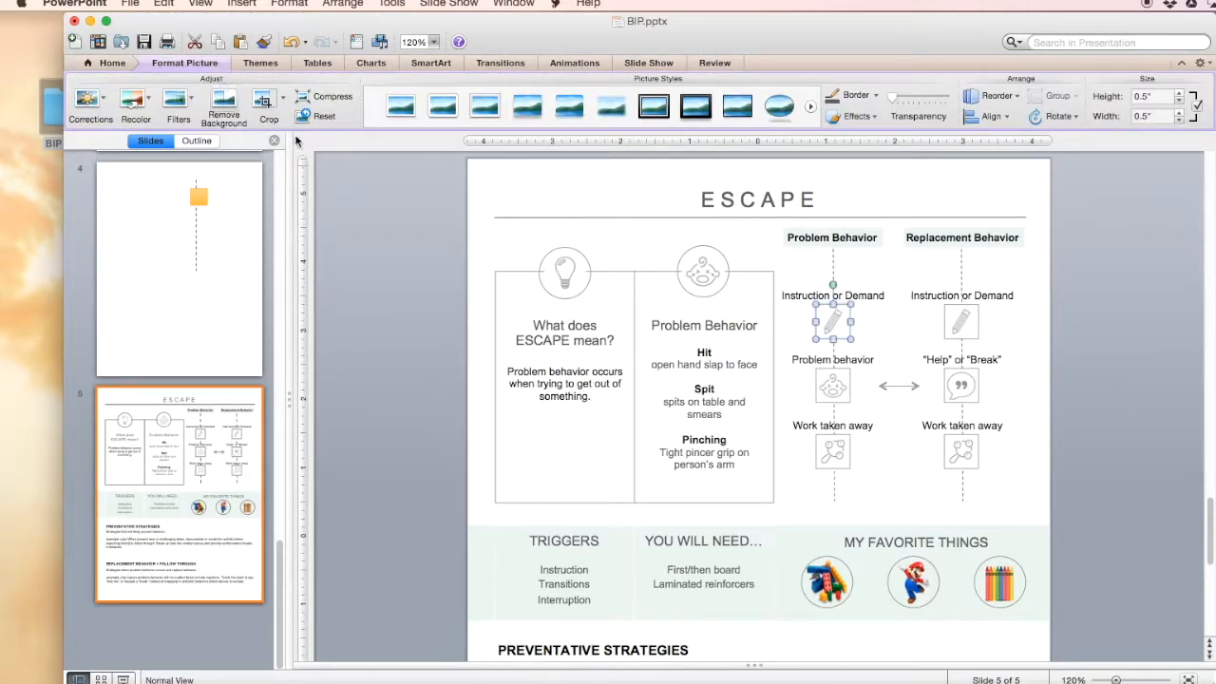
{"action": "left_click", "coordinate": [220, 242]}
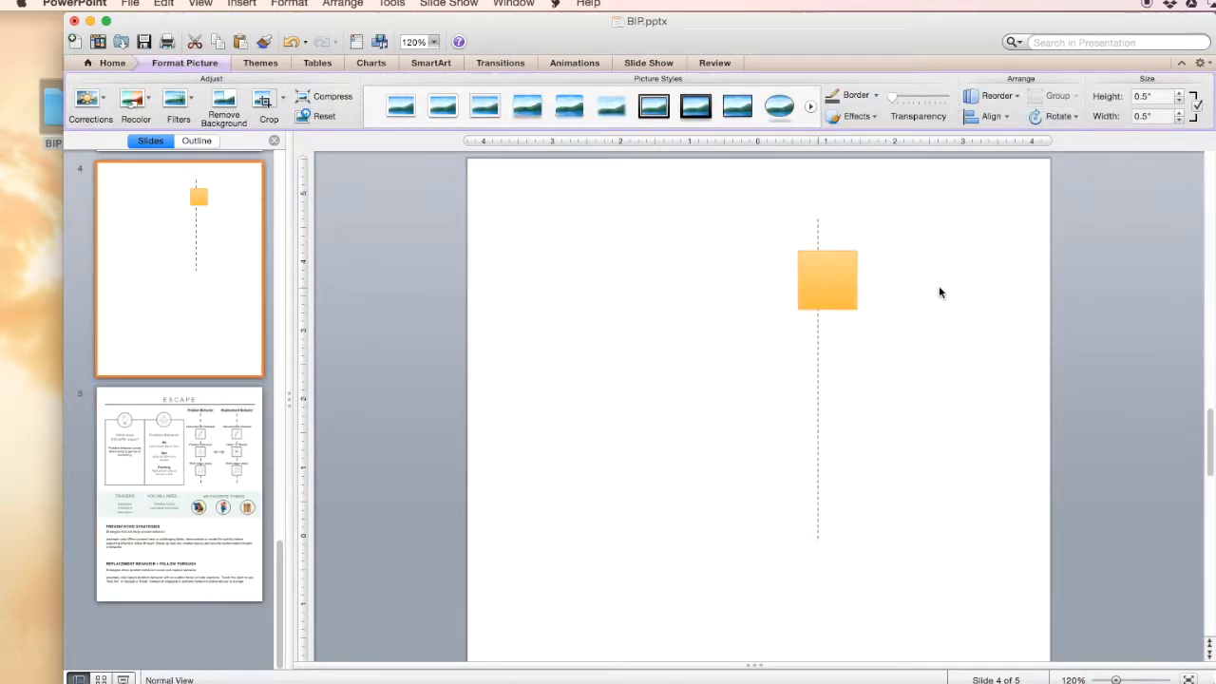
{"action": "left_click", "coordinate": [836, 279]}
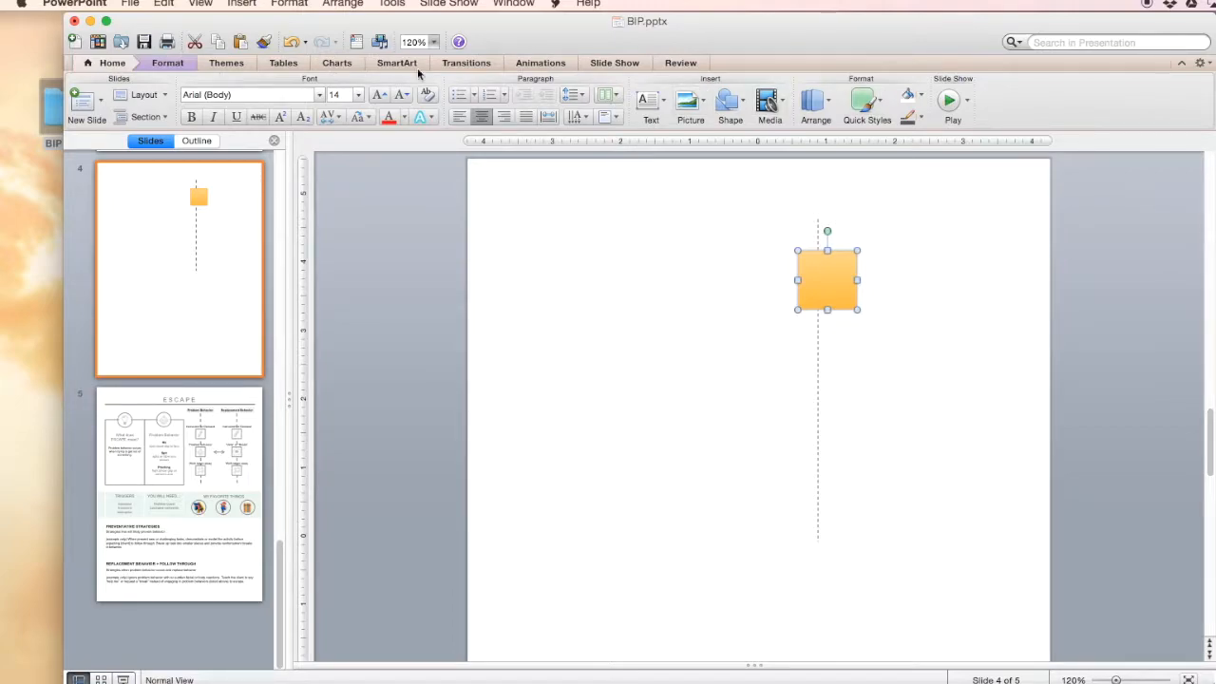
{"action": "left_click", "coordinate": [169, 65]}
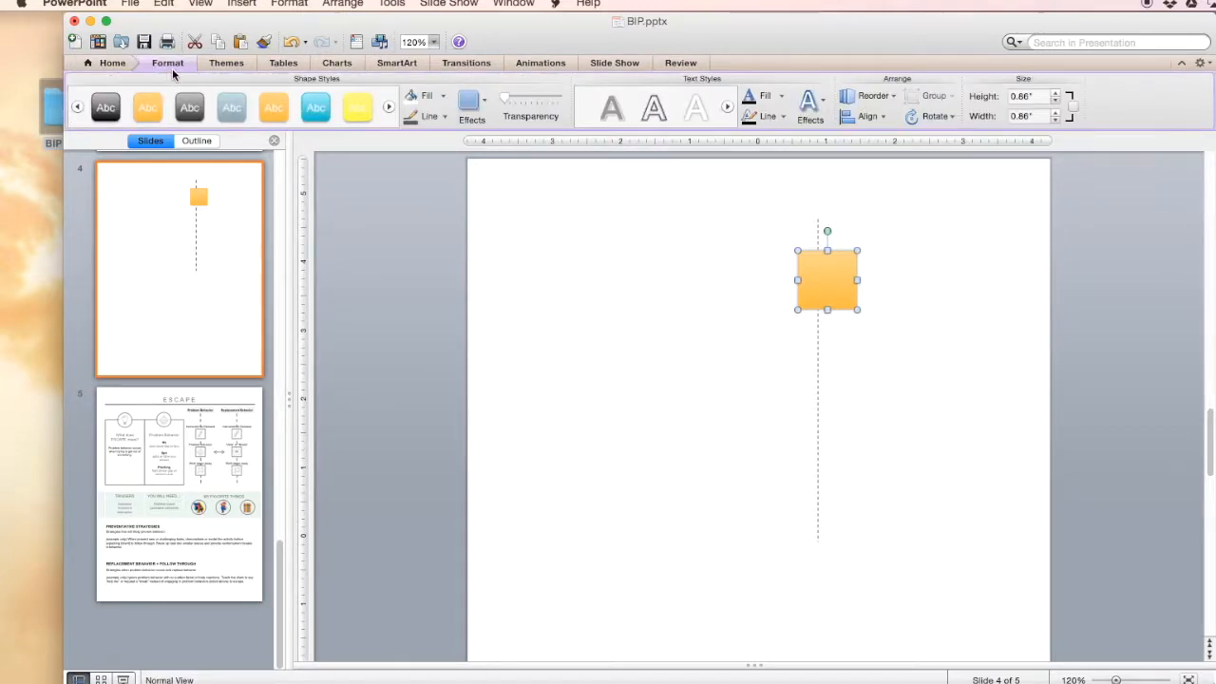
{"action": "double_click", "coordinate": [1027, 96]}
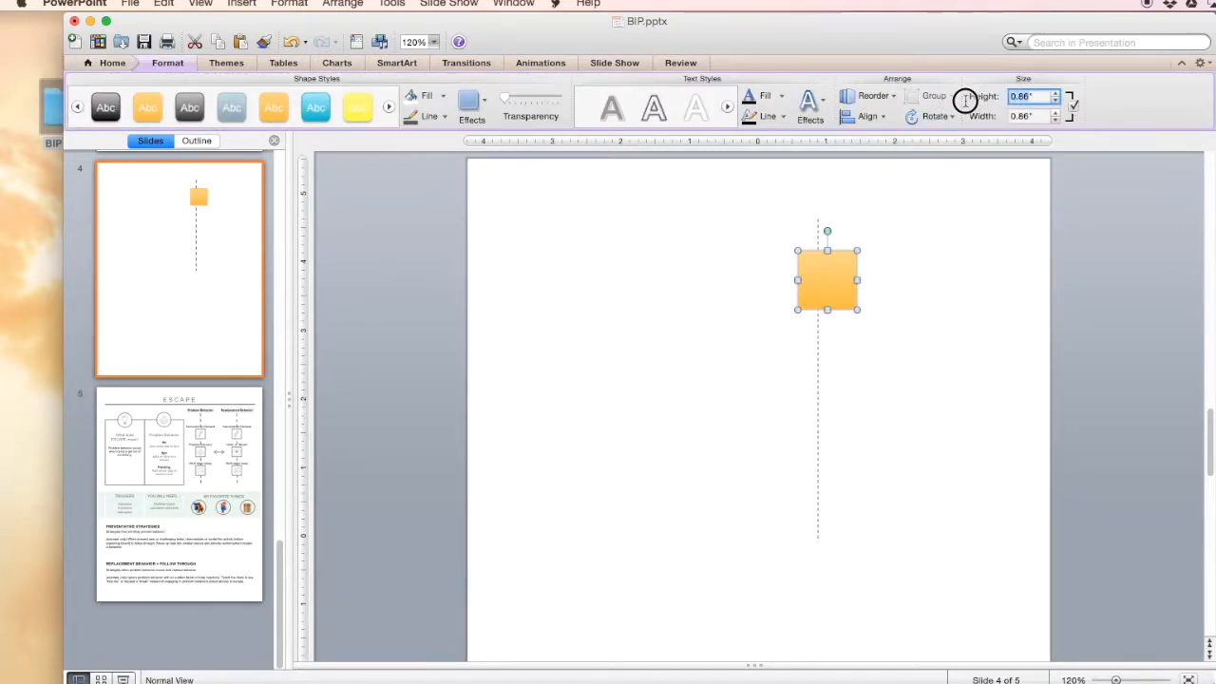
{"action": "type", "text": "0.5"}
{"action": "key", "text": "Return"}
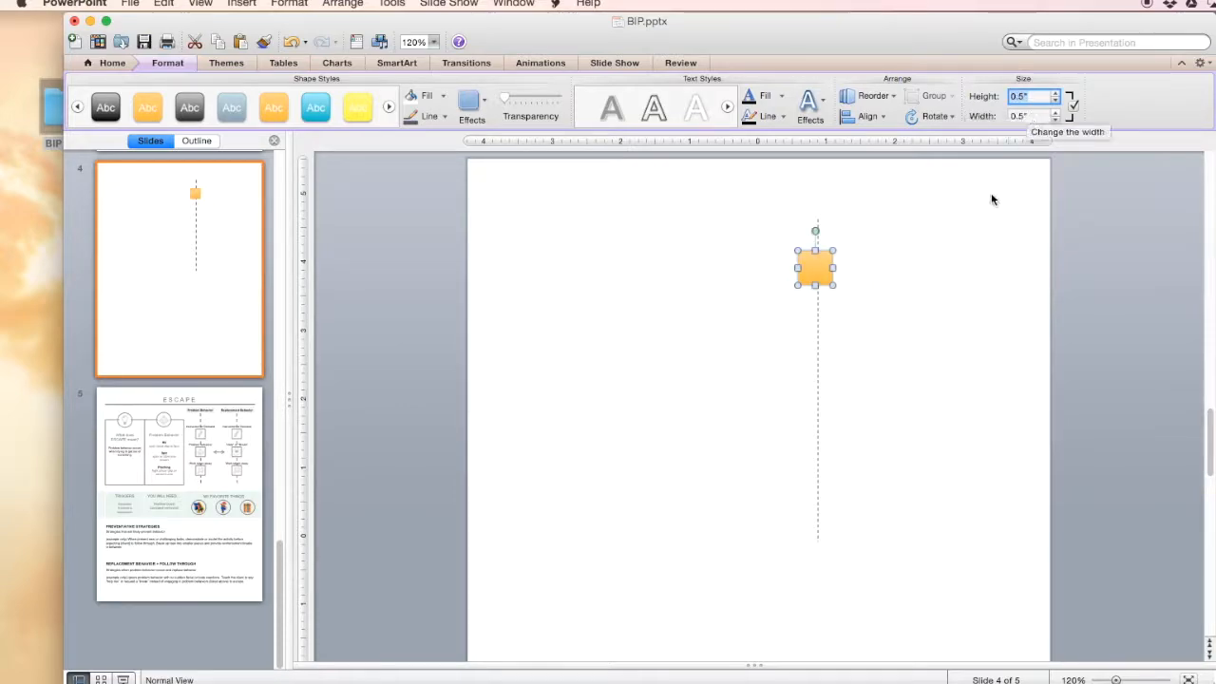
Move the orange square slightly to the left so it sits off-center on the dashed line.
{"action": "left_click", "coordinate": [856, 269]}
{"action": "left_click", "coordinate": [819, 273]}
{"action": "left_click", "coordinate": [909, 312]}
{"action": "scroll", "coordinate": [909, 312], "scroll_direction": "up", "scroll_amount": 1}
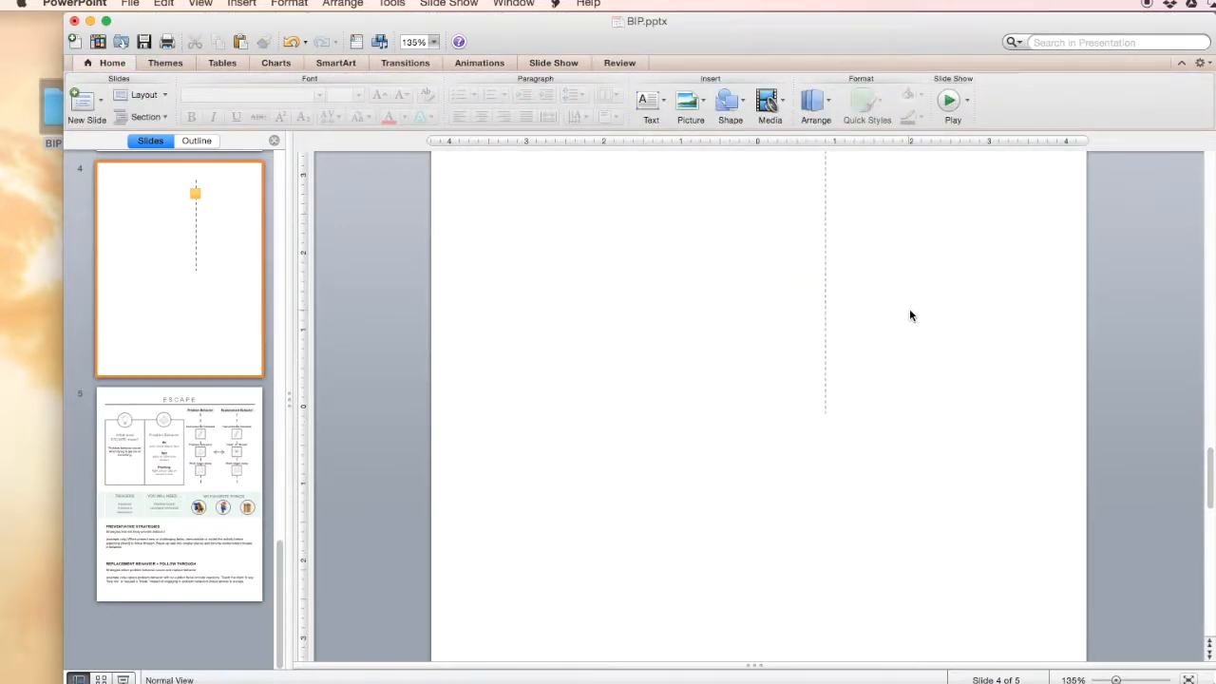
{"action": "scroll", "coordinate": [909, 315], "scroll_direction": "up", "scroll_amount": 1}
{"action": "scroll", "coordinate": [909, 315], "scroll_direction": "up", "scroll_amount": 3}
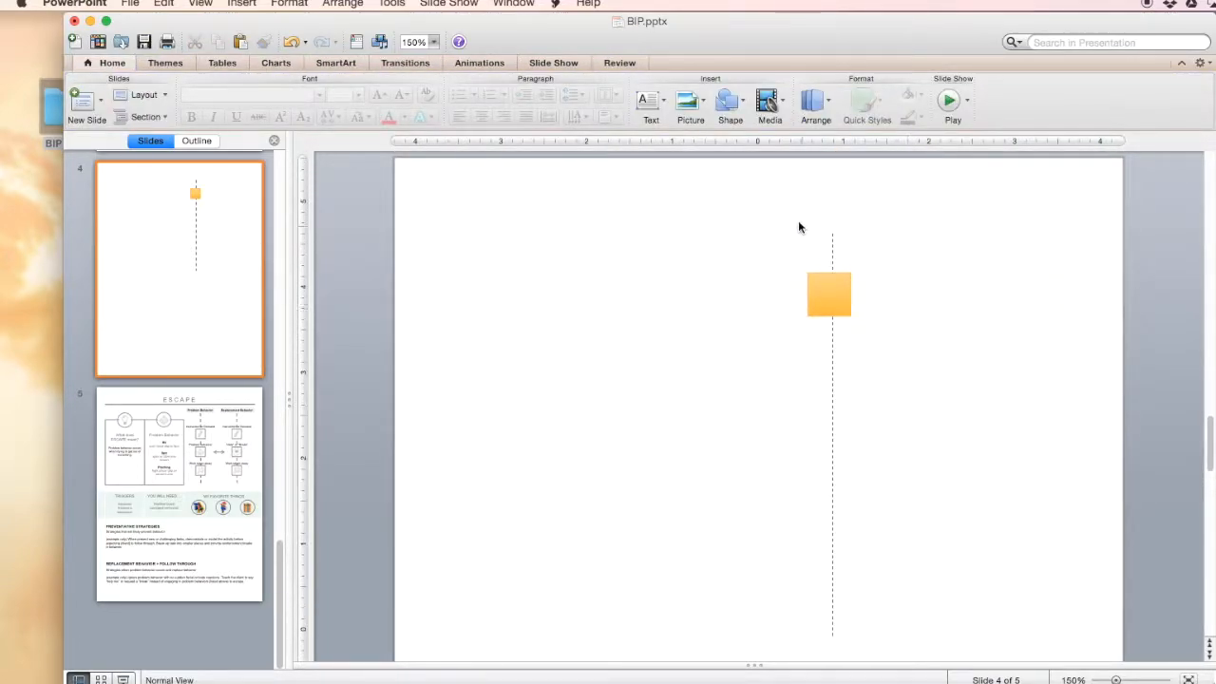
{"action": "left_click", "coordinate": [840, 296]}
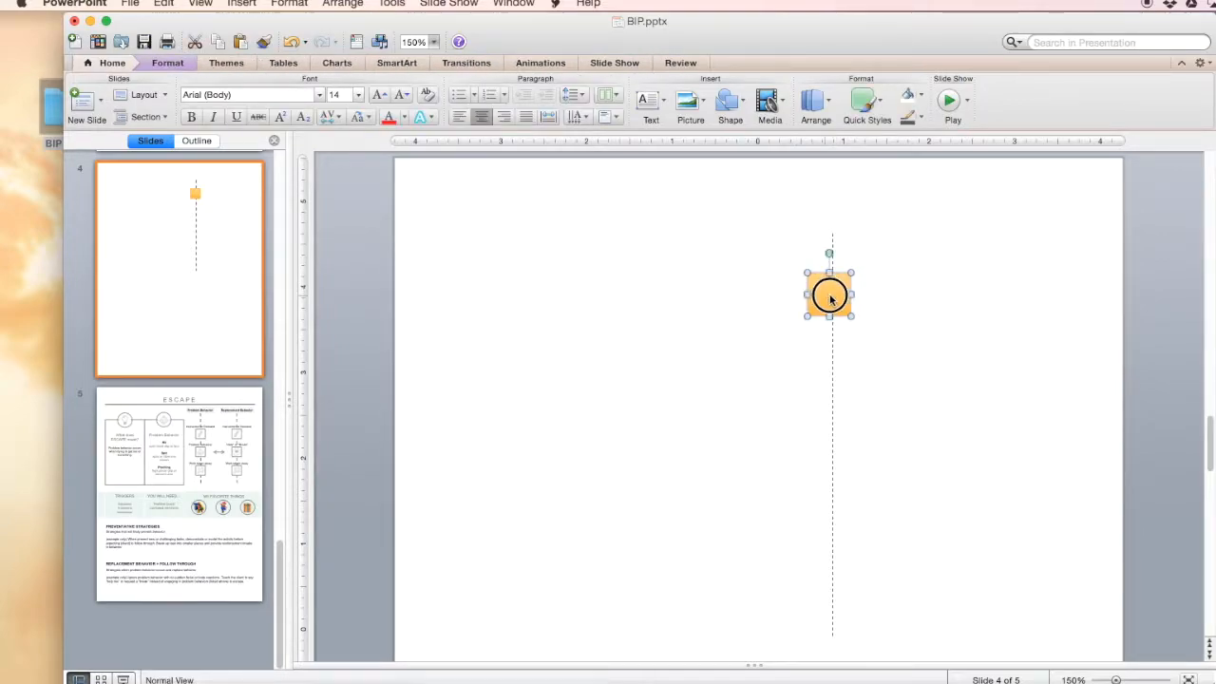
{"action": "left_click_drag", "start_coordinate": [840, 300], "coordinate": [819, 301]}
Center-align the orange square and the dashed line with each other.
{"action": "left_click", "coordinate": [169, 64]}
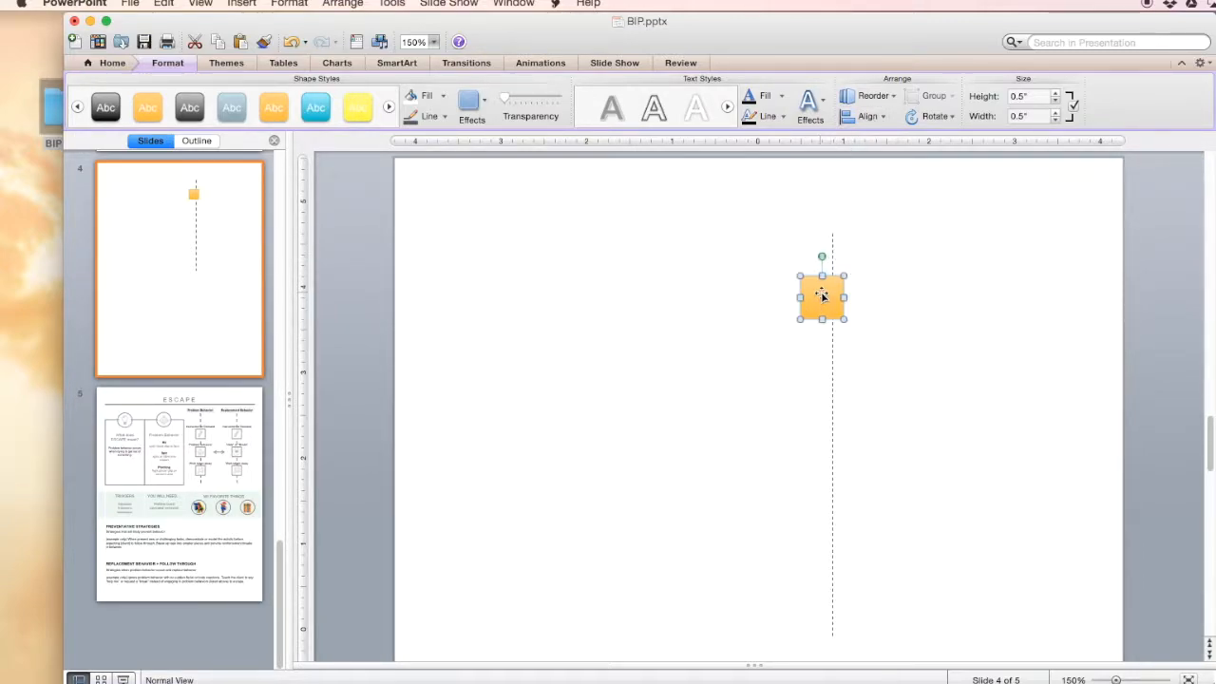
{"action": "left_click", "coordinate": [833, 256], "text": "shift"}
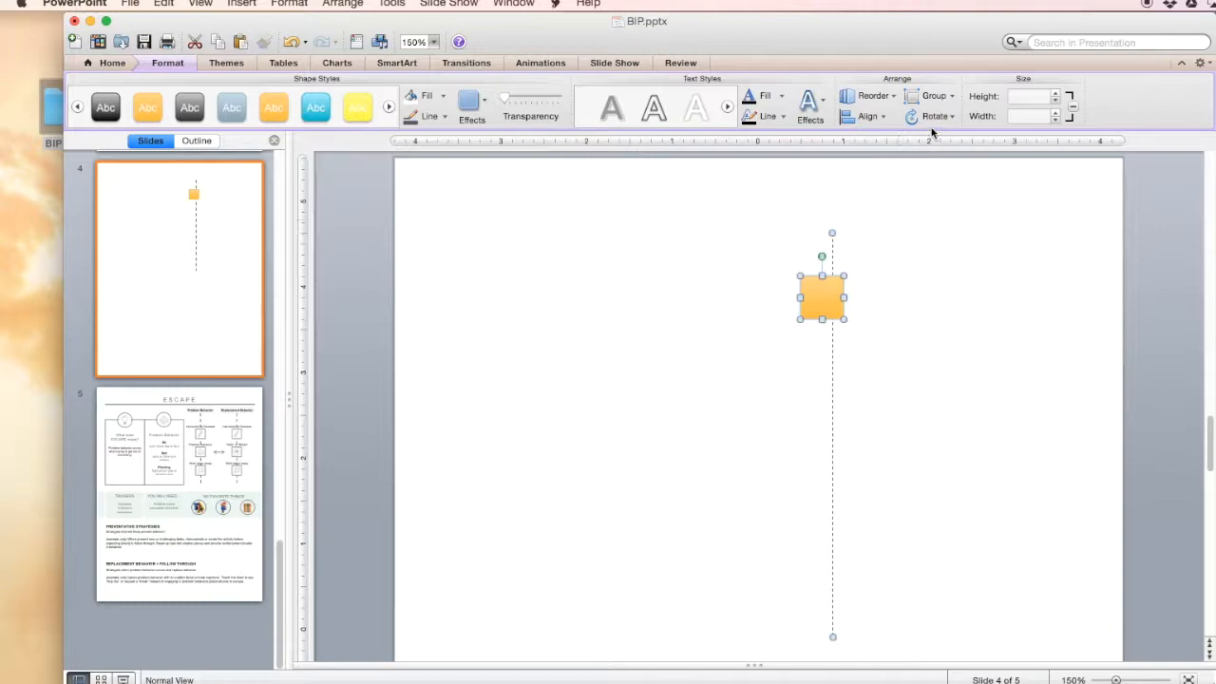
{"action": "left_click", "coordinate": [879, 116]}
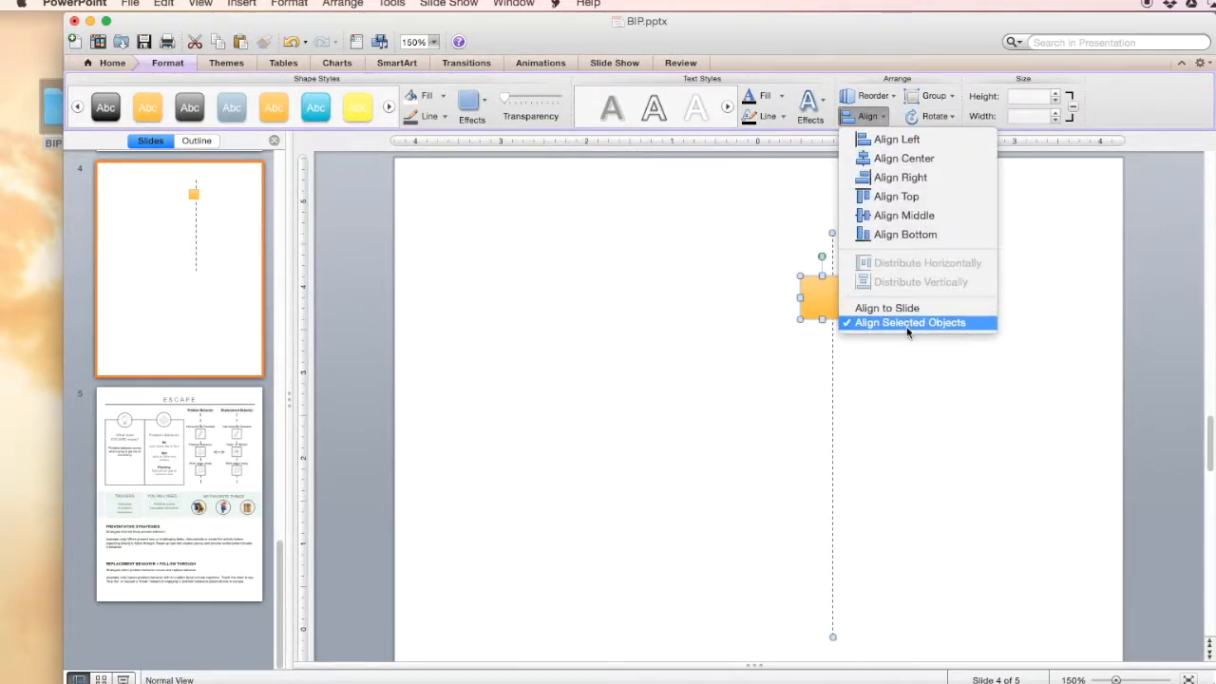
{"action": "left_click", "coordinate": [890, 159]}
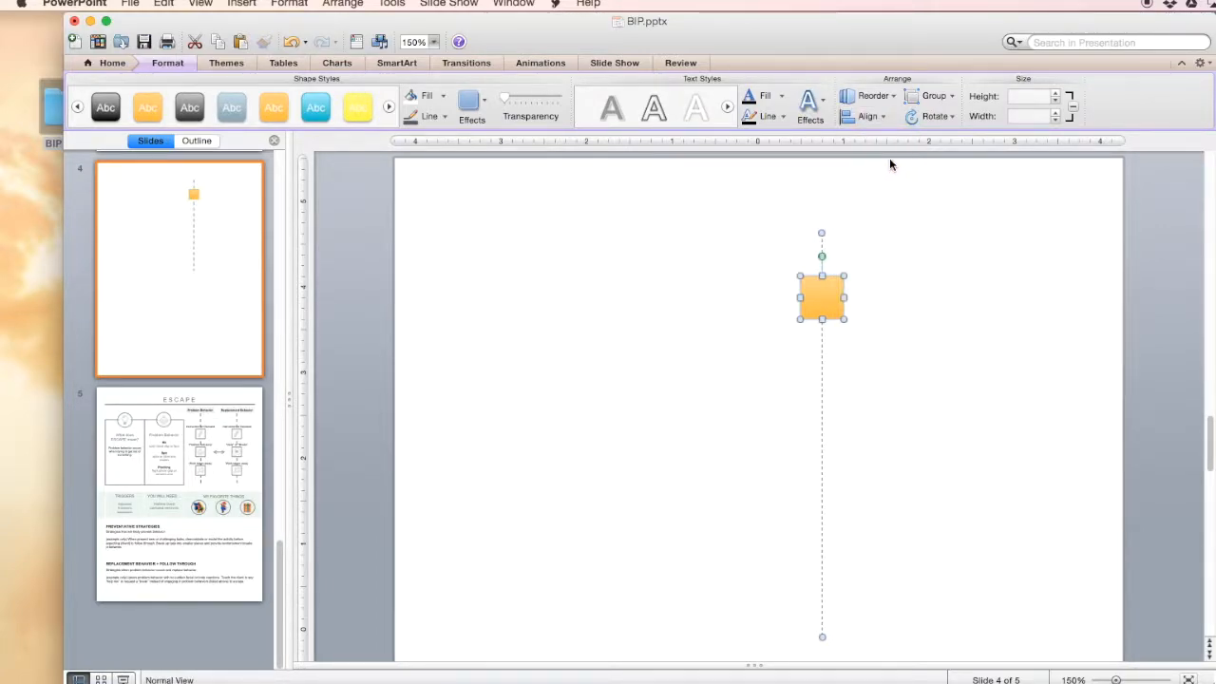
{"action": "left_click", "coordinate": [845, 333]}
Fill the orange square with the picture Work or Task.jpg from the PB - Icon Set folder.
{"action": "left_click", "coordinate": [814, 299]}
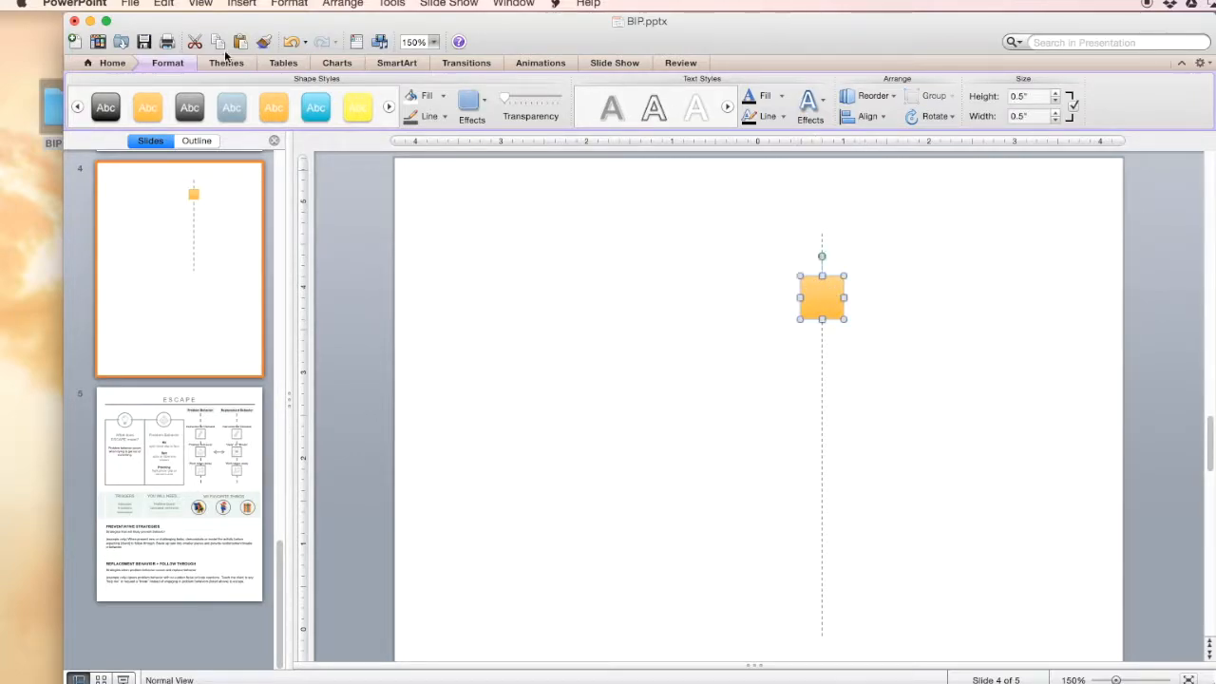
{"action": "left_click", "coordinate": [442, 96]}
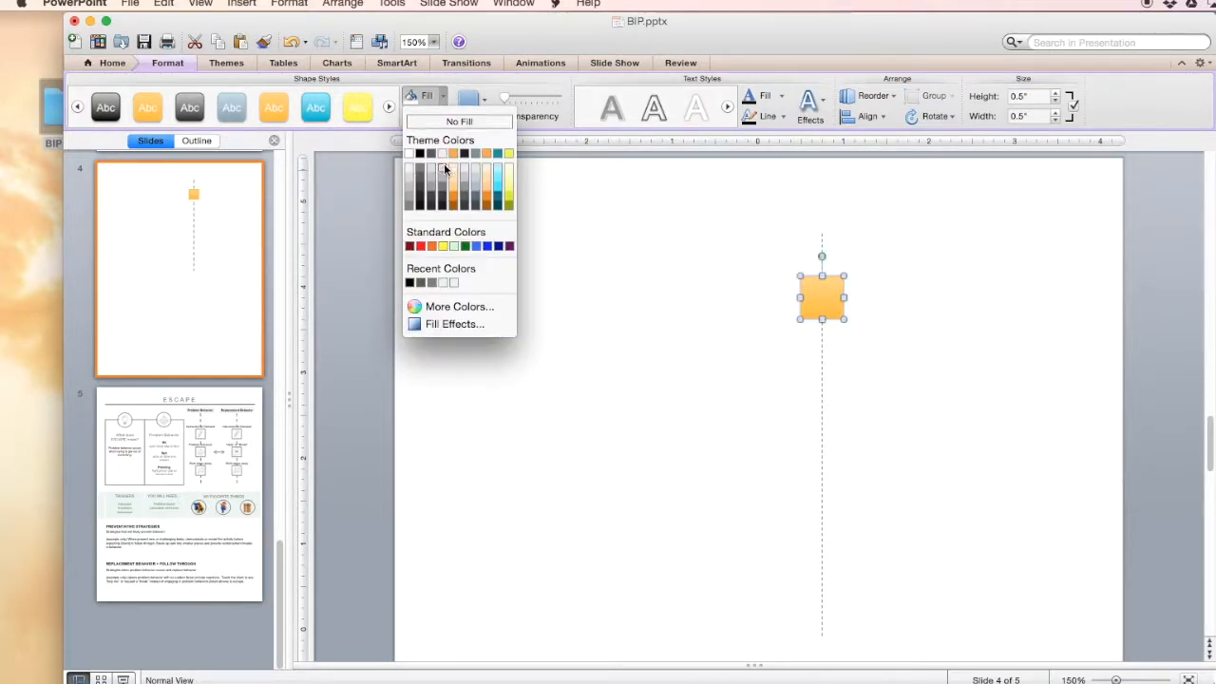
{"action": "left_click", "coordinate": [456, 324]}
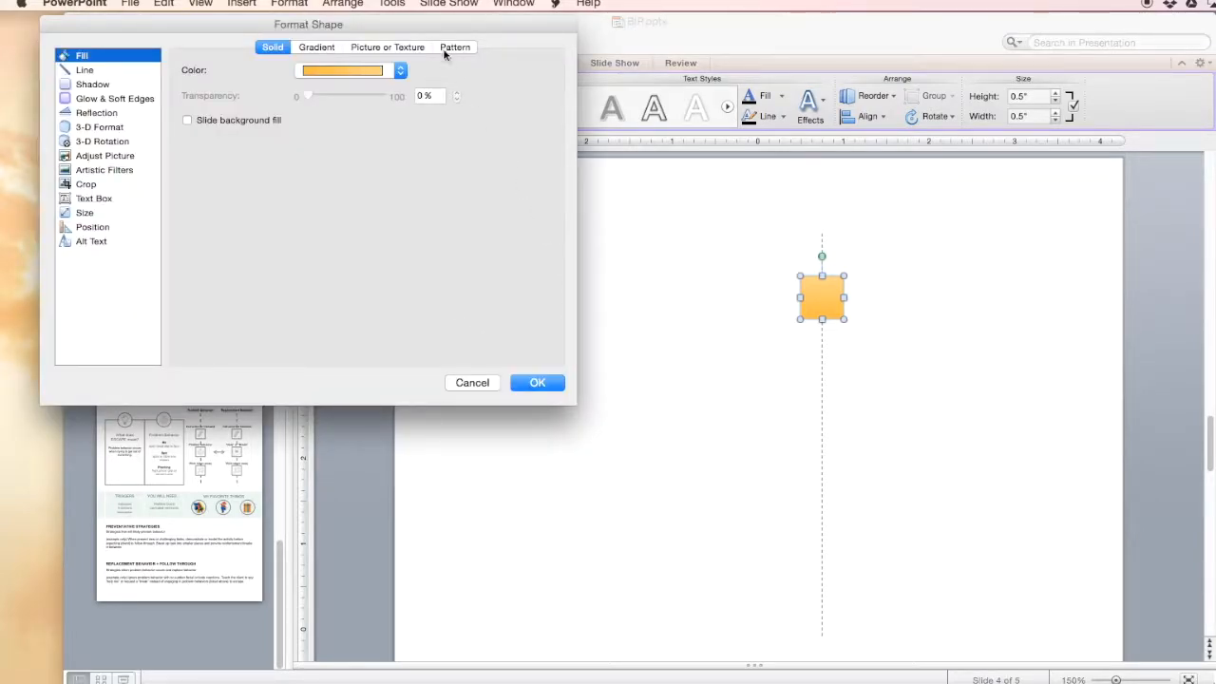
{"action": "left_click", "coordinate": [403, 46]}
{"action": "left_click", "coordinate": [325, 77]}
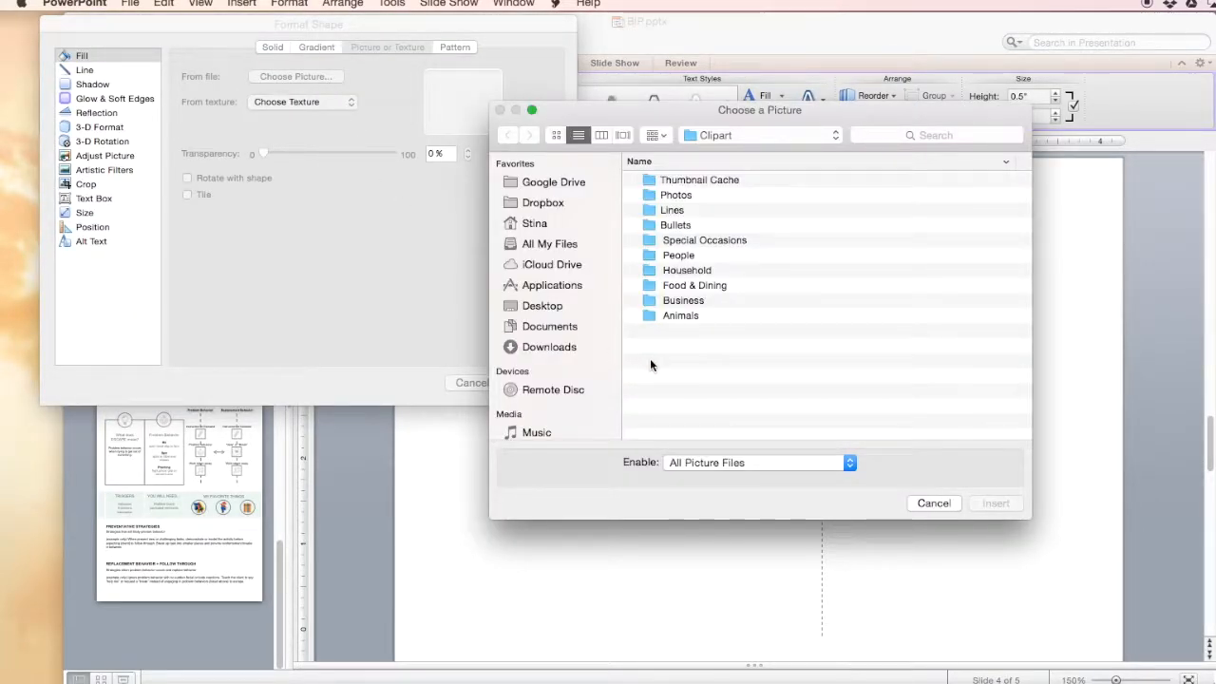
{"action": "left_click", "coordinate": [553, 183]}
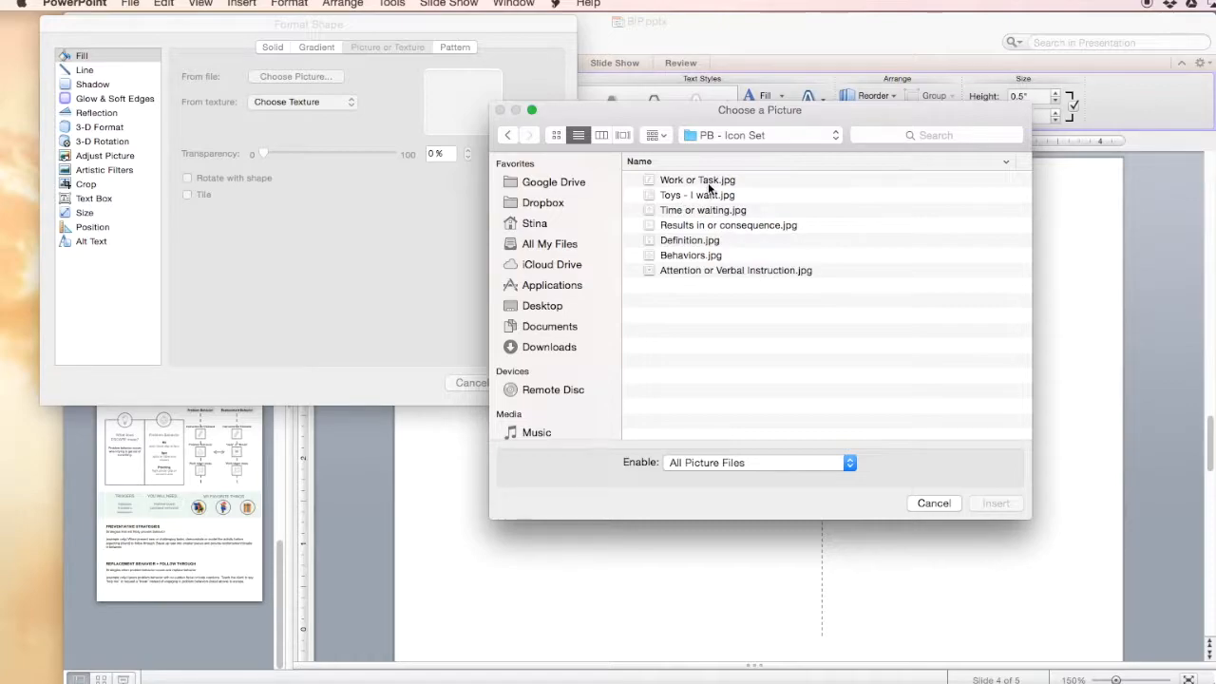
{"action": "left_click", "coordinate": [710, 180]}
{"action": "left_click", "coordinate": [1003, 502]}
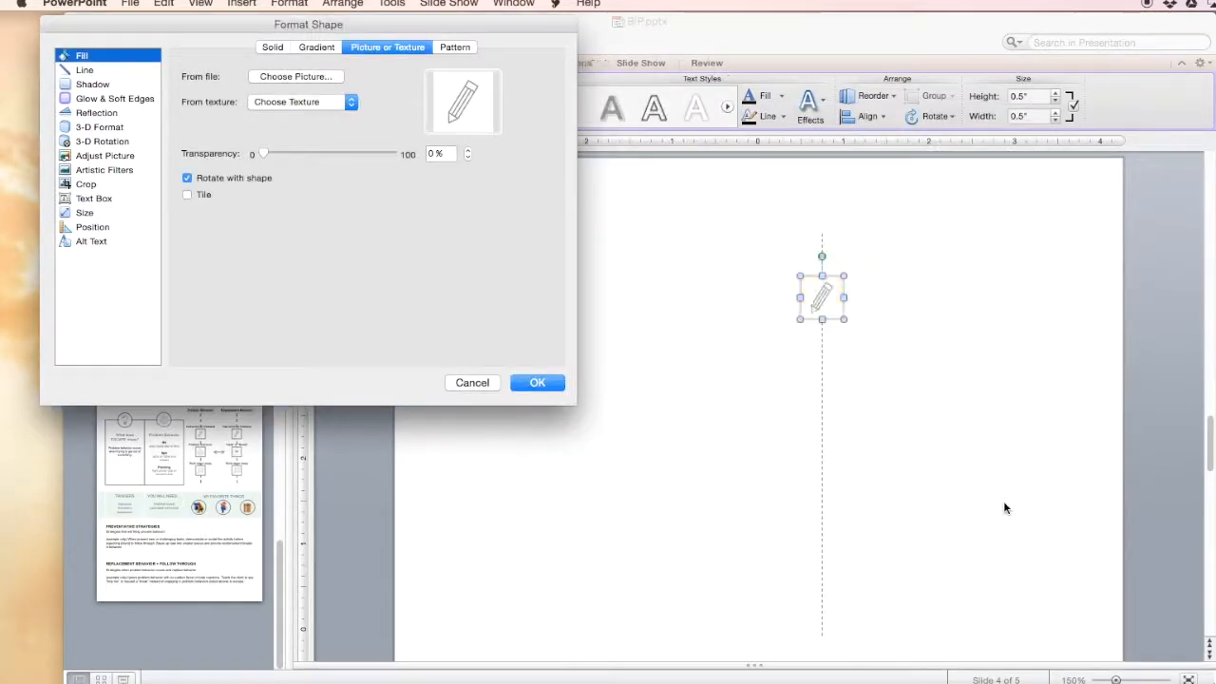
Apply the picture fill to the pencil square on slide 4 and set its outline to the recent dark gray.
{"action": "left_click", "coordinate": [538, 382]}
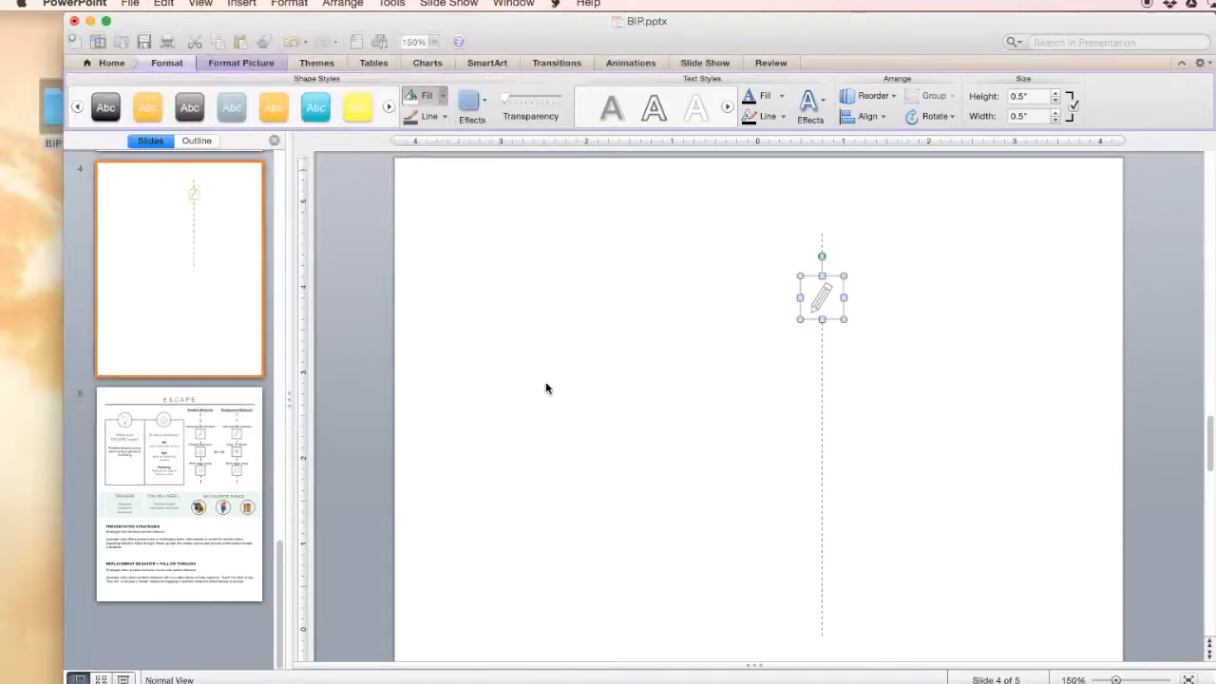
{"action": "left_click", "coordinate": [807, 301]}
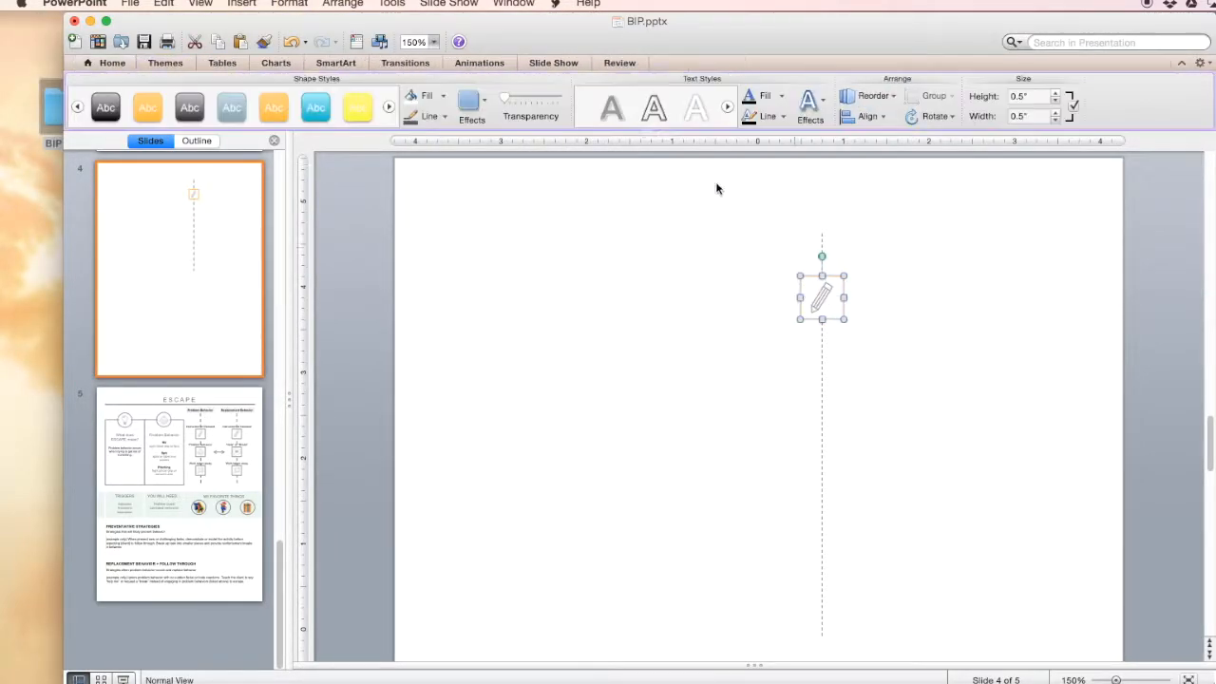
{"action": "left_click", "coordinate": [437, 116]}
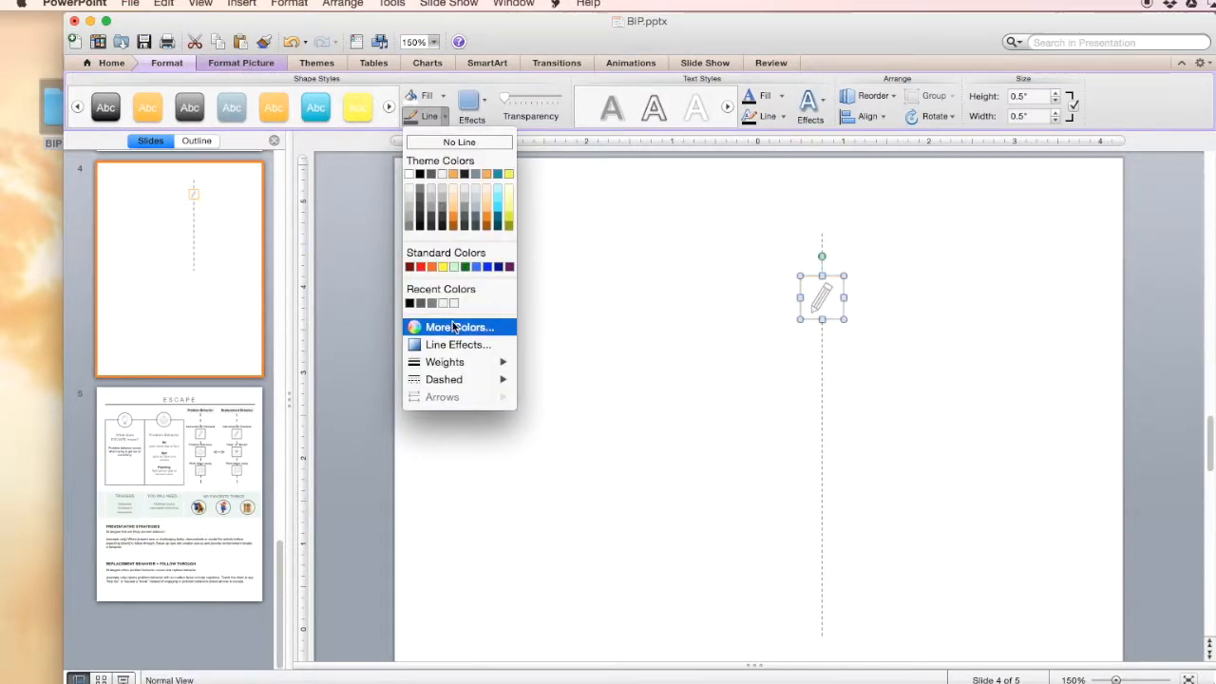
{"action": "left_click", "coordinate": [420, 302]}
{"action": "left_click", "coordinate": [578, 319]}
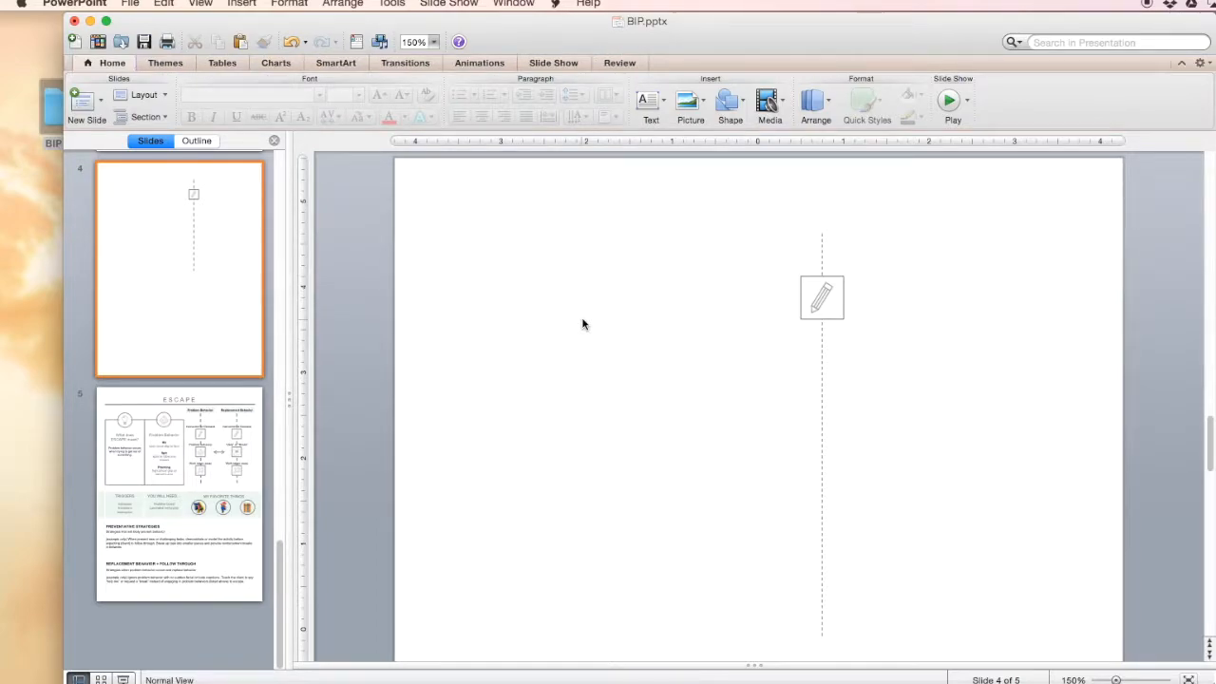
Check the first "Instruction or Demand" label on slide 5 and add a 12 pt "Instruction" text box above slide 4's pencil square.
{"action": "left_click", "coordinate": [219, 423]}
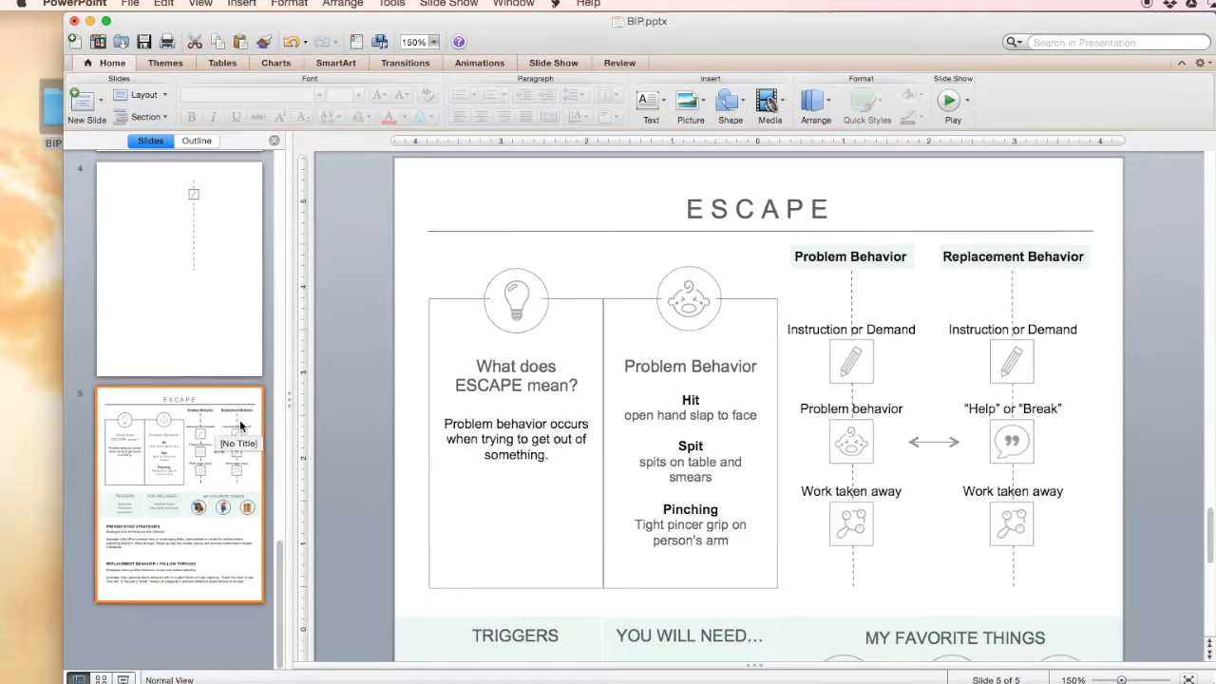
{"action": "left_click", "coordinate": [836, 331]}
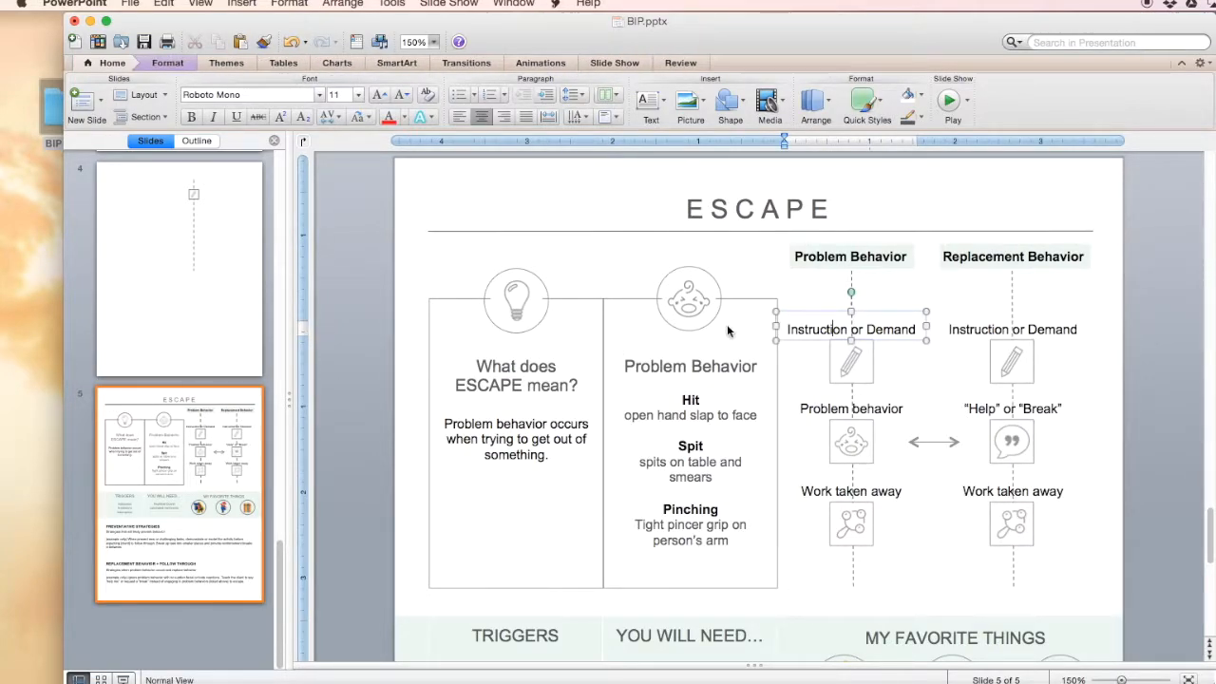
{"action": "left_click", "coordinate": [173, 300]}
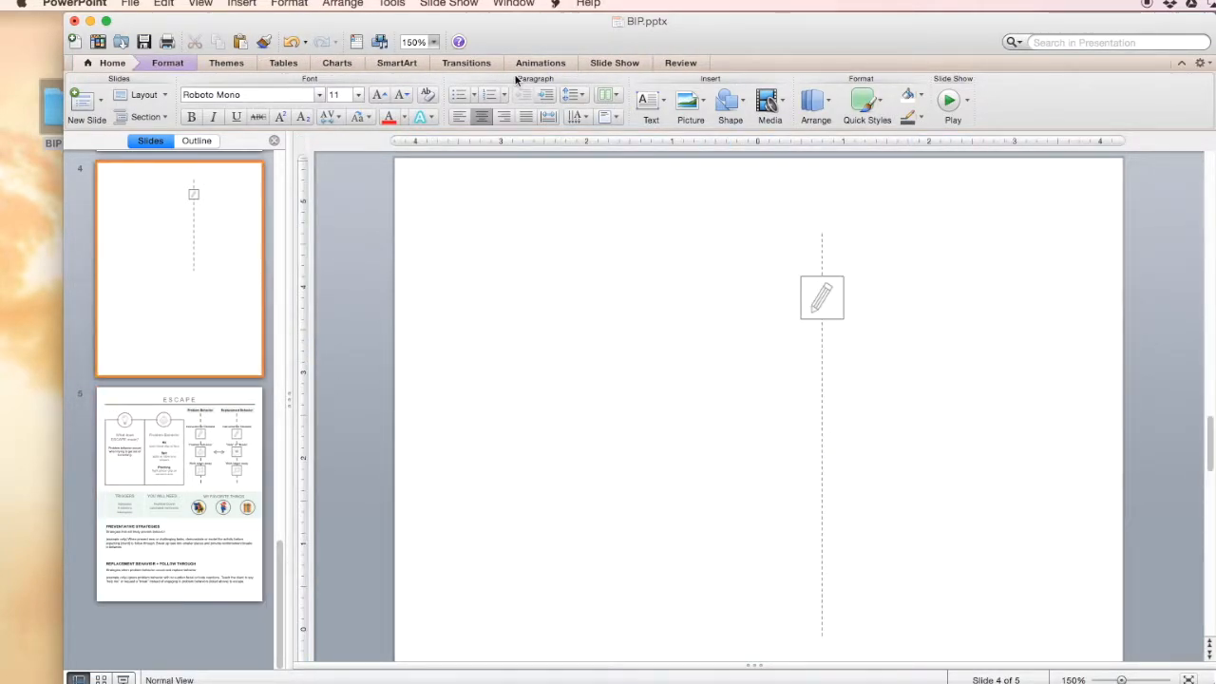
{"action": "left_click", "coordinate": [651, 102]}
{"action": "left_click", "coordinate": [655, 140]}
{"action": "mouse_move", "coordinate": [784, 256]}
{"action": "left_mouse_down"}
{"action": "mouse_move", "coordinate": [877, 271]}
{"action": "mouse_move", "coordinate": [866, 270]}
{"action": "left_mouse_up"}
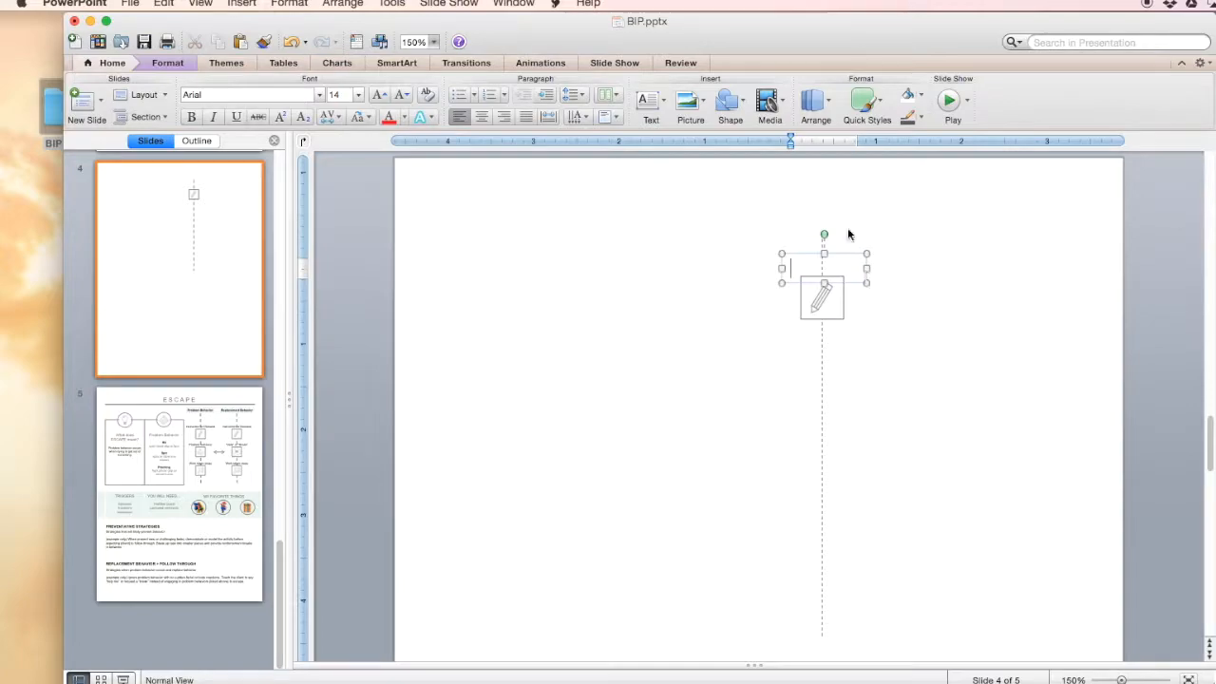
{"action": "left_click", "coordinate": [358, 96]}
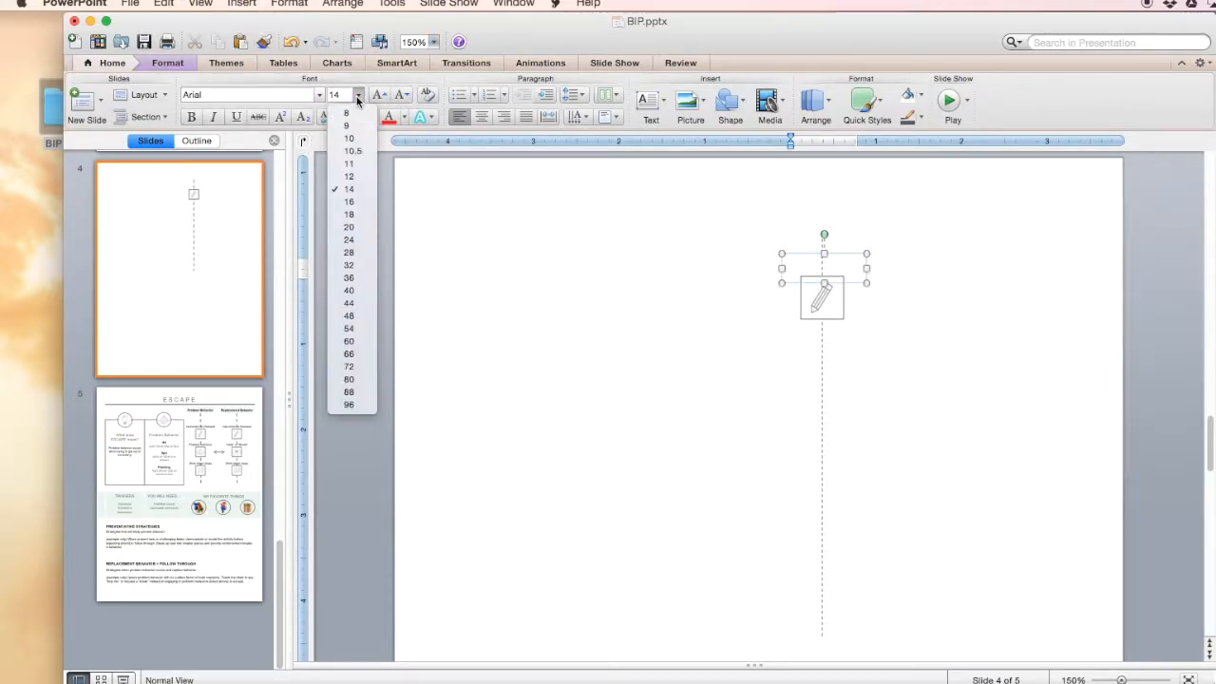
{"action": "left_click", "coordinate": [348, 175]}
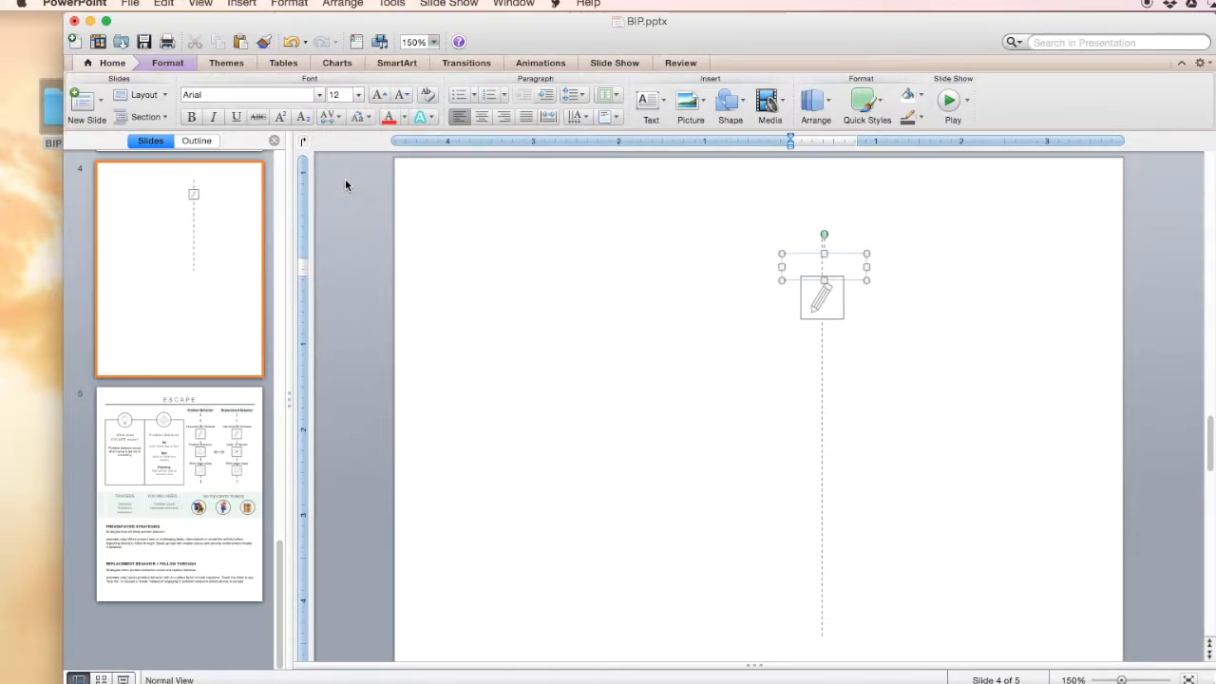
{"action": "type", "text": "PRO"}
{"action": "type", "text": "Instruction"}
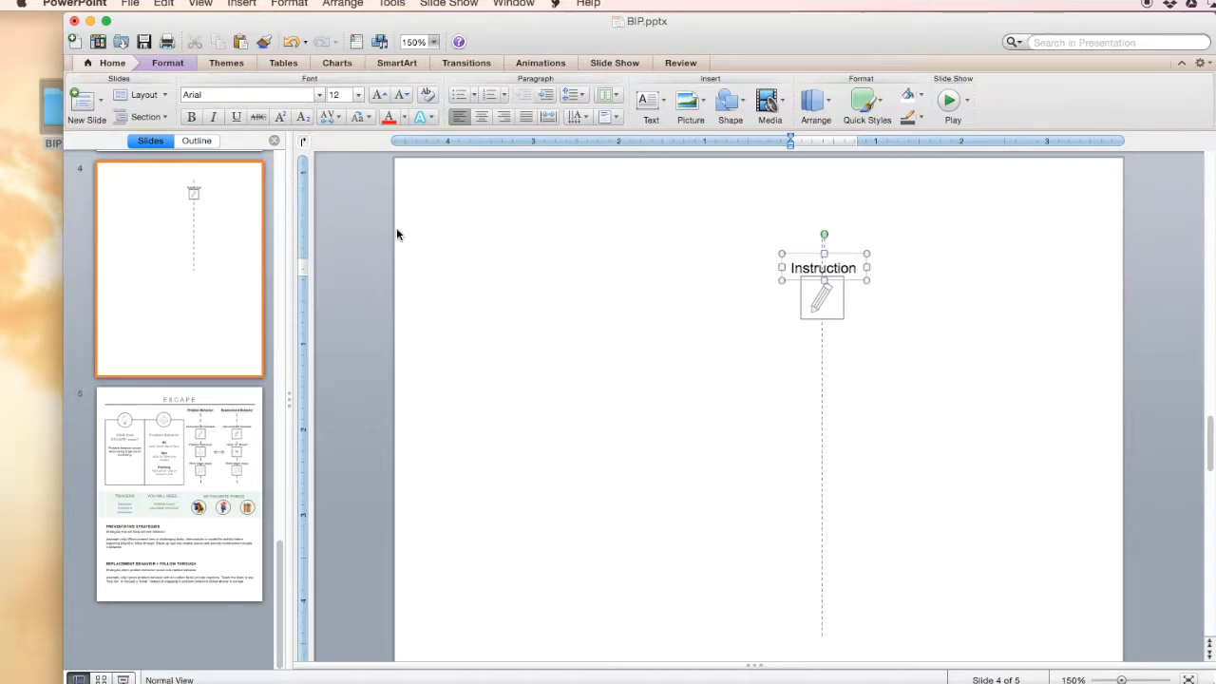
Move the "Instruction" label up slightly so it sits just above the pencil square.
{"action": "left_click", "coordinate": [595, 239]}
{"action": "left_click", "coordinate": [845, 255]}
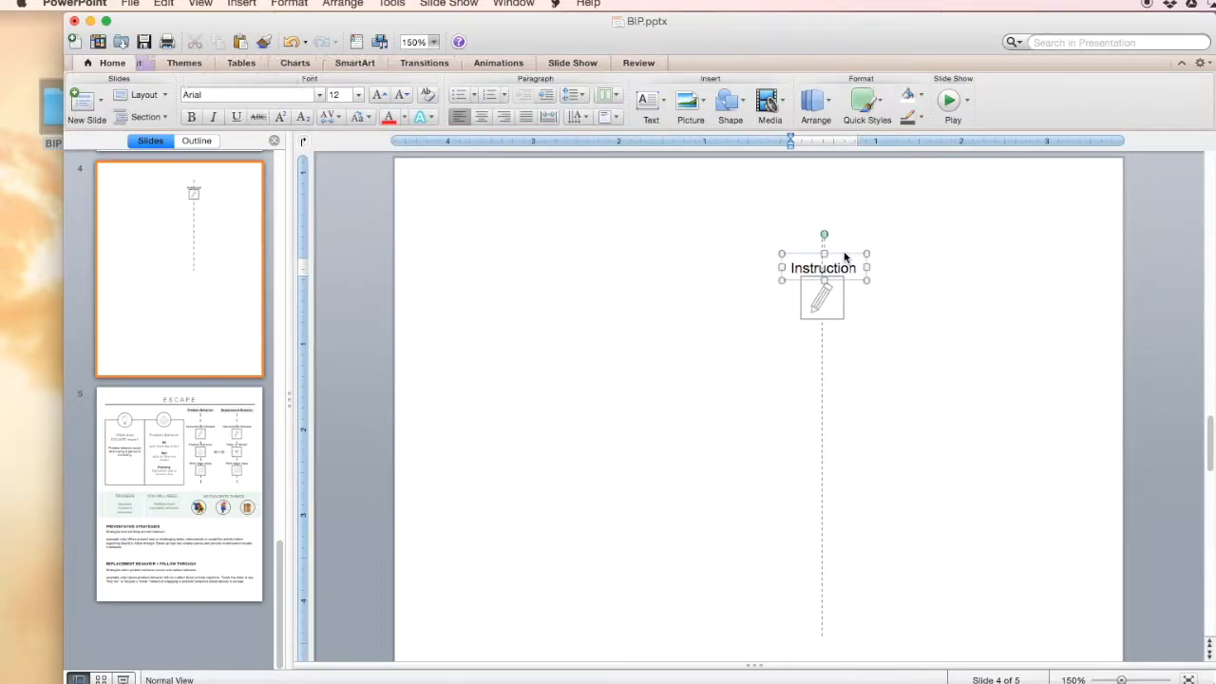
{"action": "left_click_drag", "start_coordinate": [845, 256], "coordinate": [844, 246]}
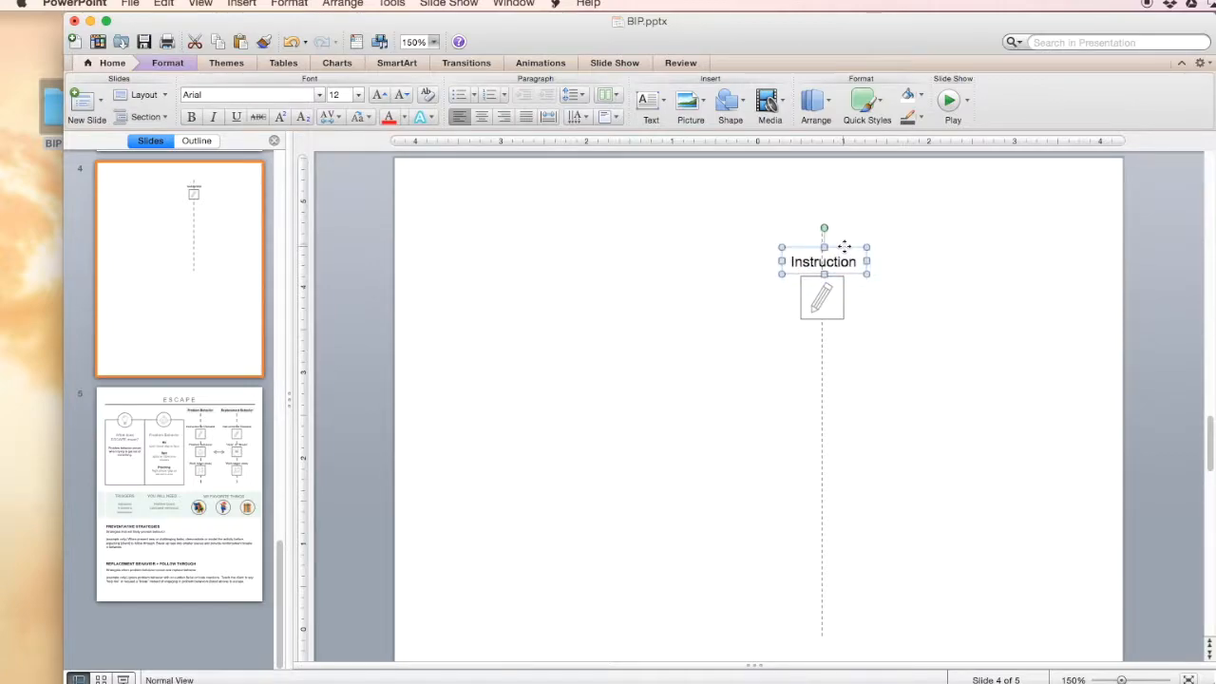
{"action": "left_click", "coordinate": [696, 311]}
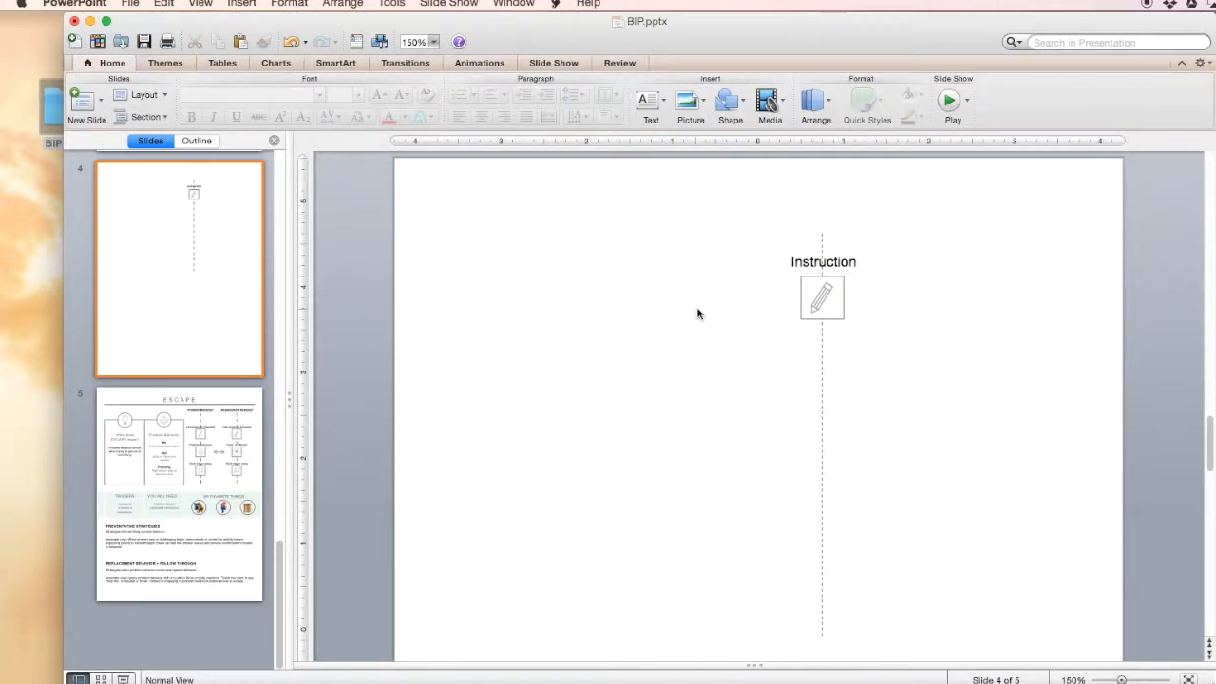
Draw a rectangle about 0.99 by 0.25 inches over the "Instruction" label and remove its shadow.
{"action": "left_click", "coordinate": [730, 99]}
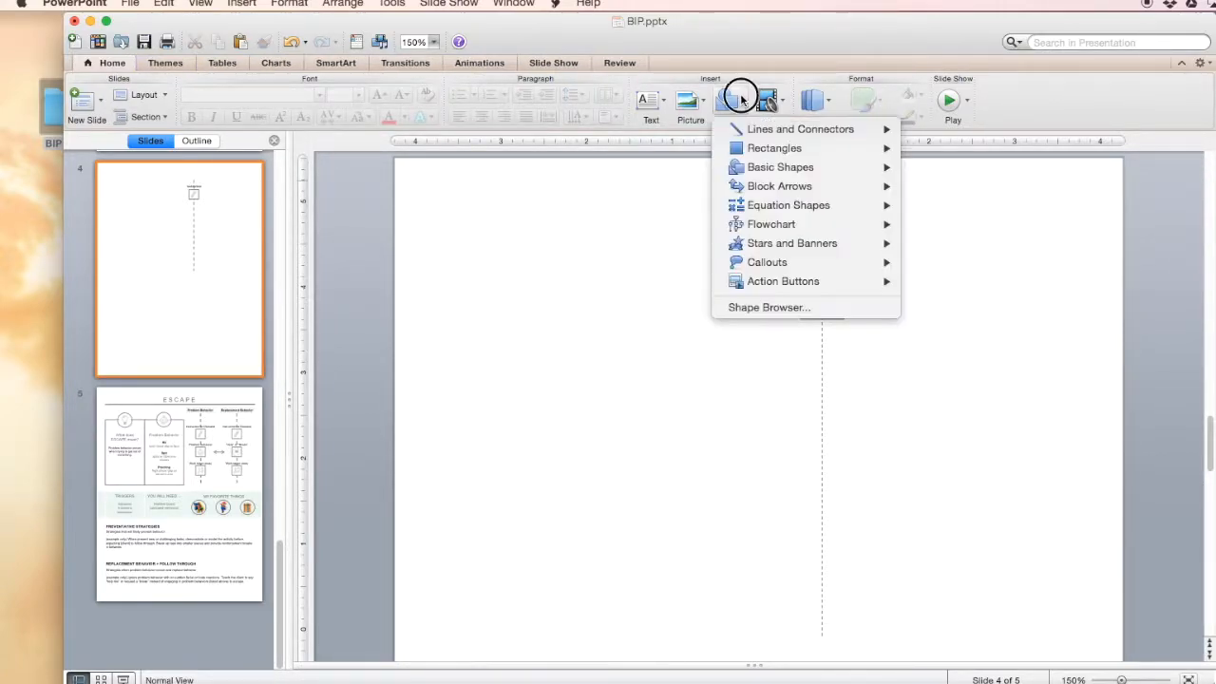
{"action": "mouse_move", "coordinate": [781, 149]}
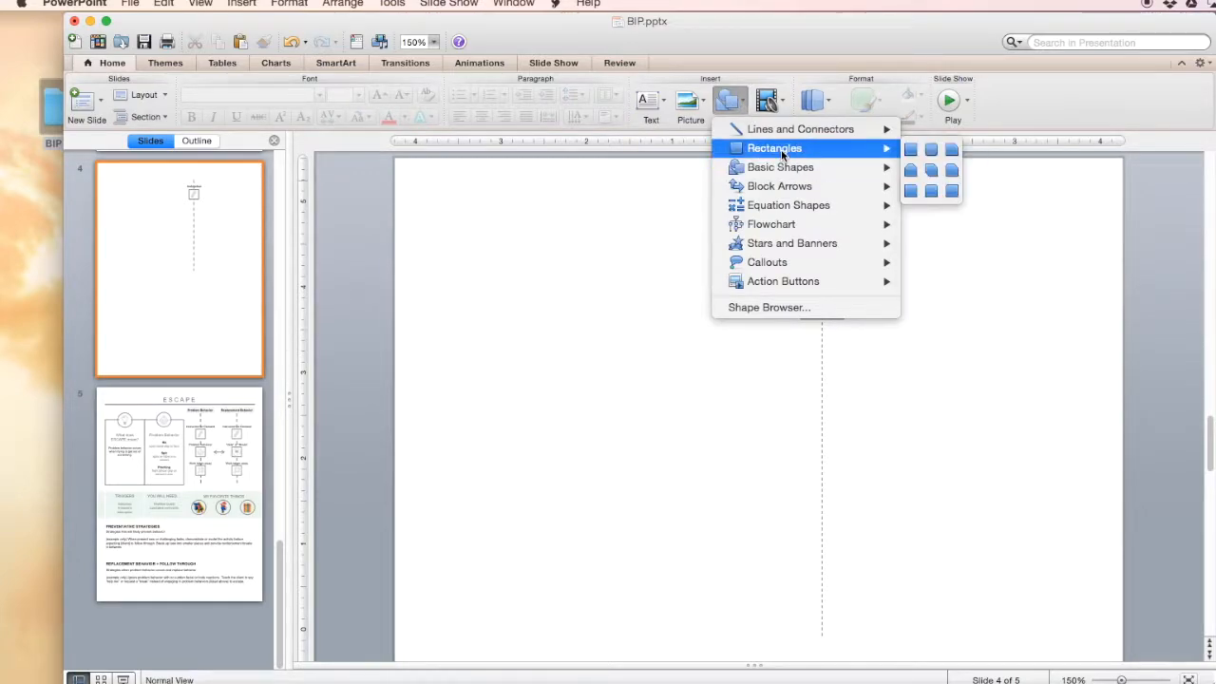
{"action": "left_click", "coordinate": [911, 149]}
{"action": "left_click_drag", "start_coordinate": [781, 249], "coordinate": [865, 271]}
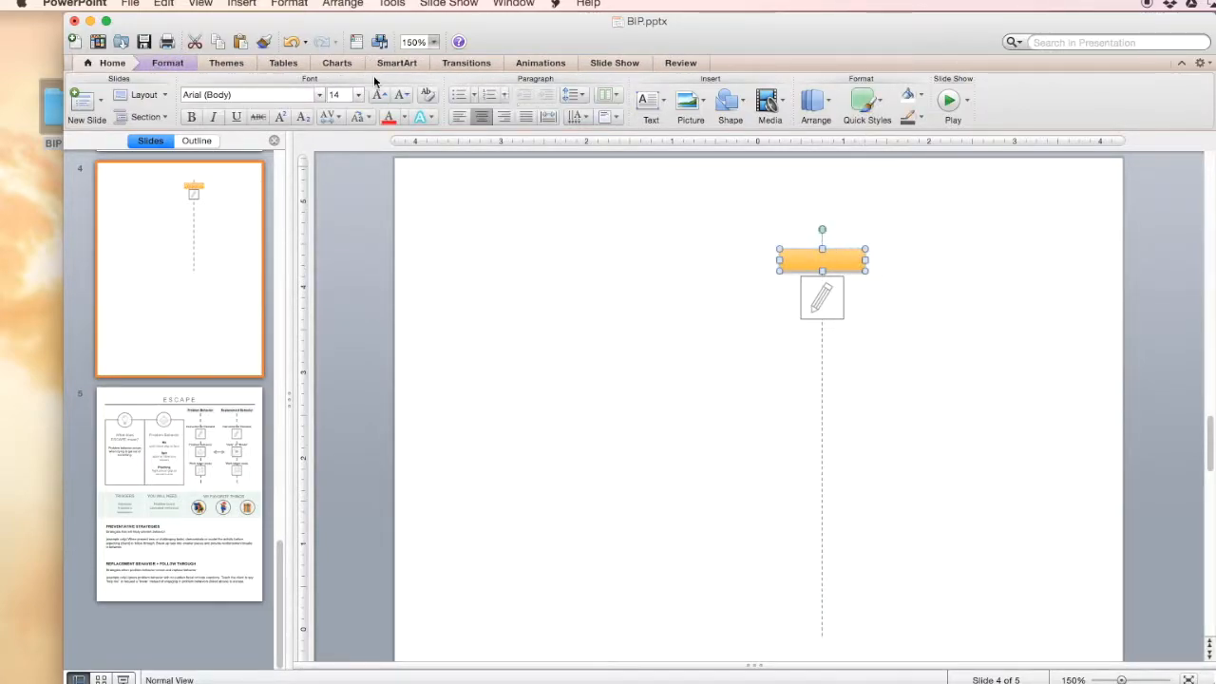
{"action": "left_click", "coordinate": [167, 63]}
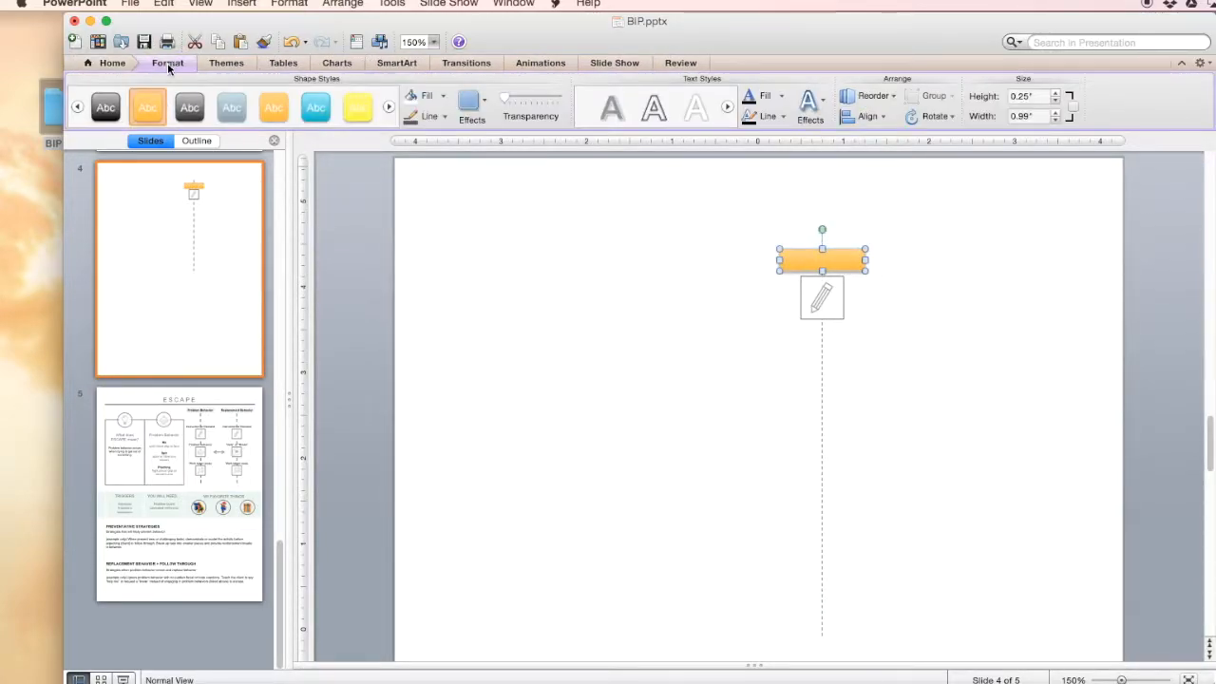
{"action": "left_click", "coordinate": [472, 109]}
{"action": "mouse_move", "coordinate": [572, 138]}
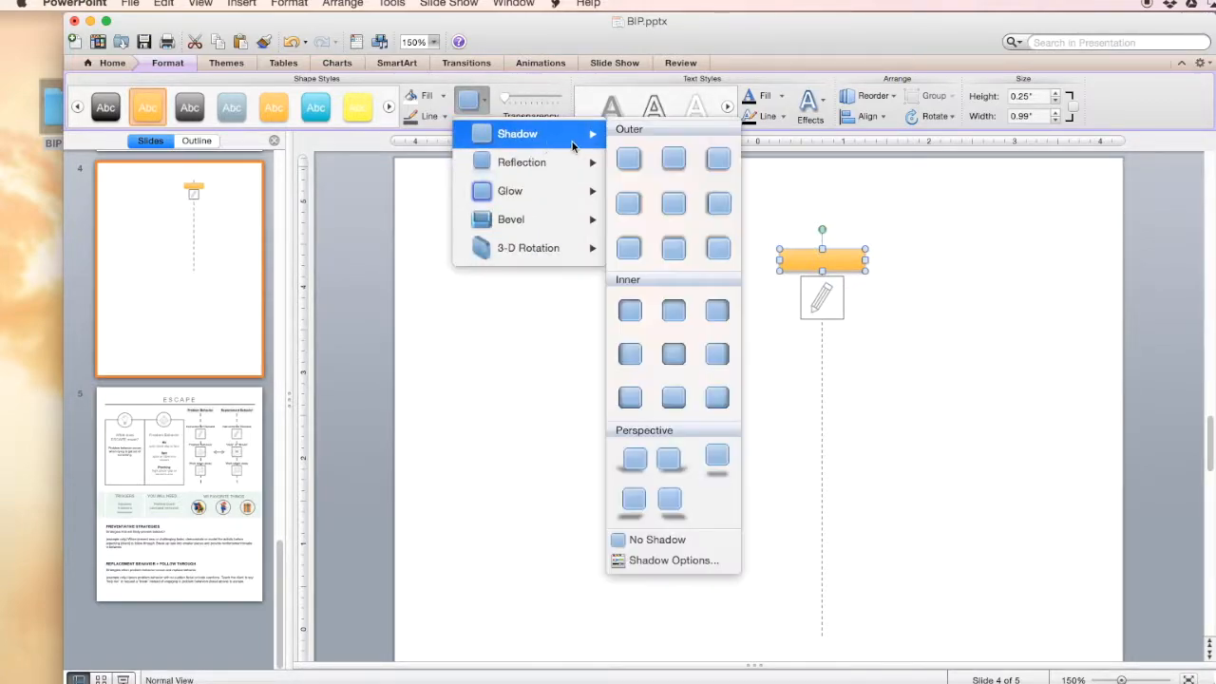
{"action": "left_click", "coordinate": [658, 539]}
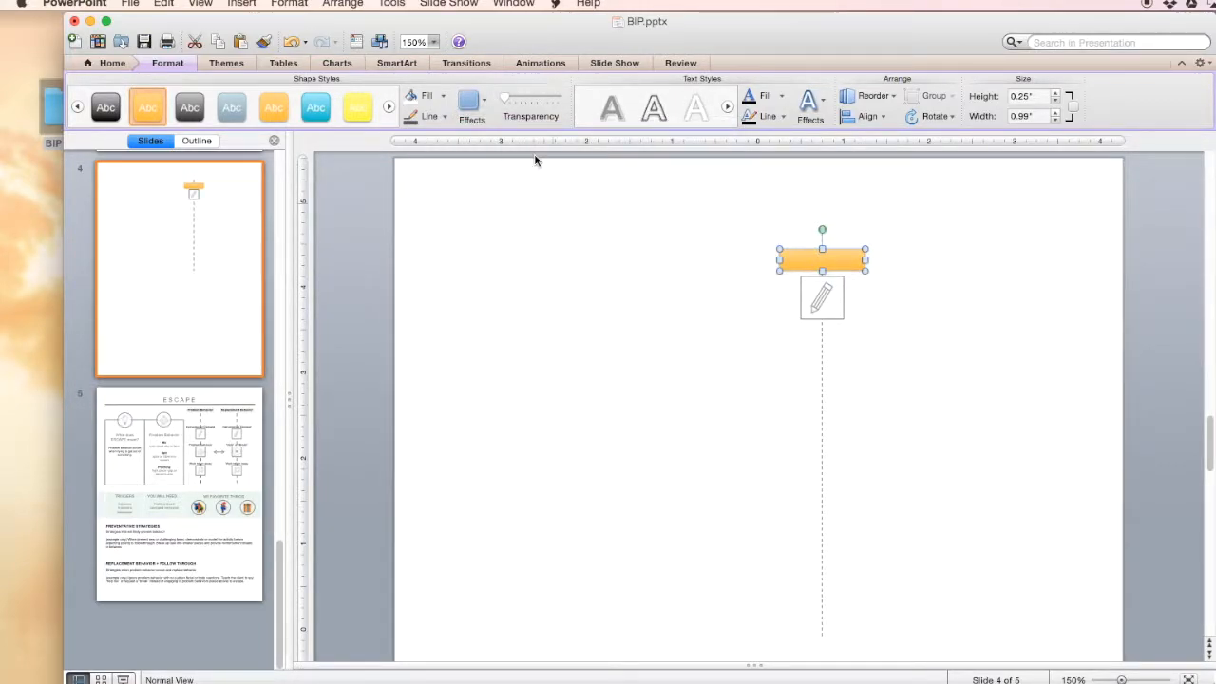
Fill the rectangle over the "Instruction" label with white and remove its outline.
{"action": "left_click", "coordinate": [444, 96]}
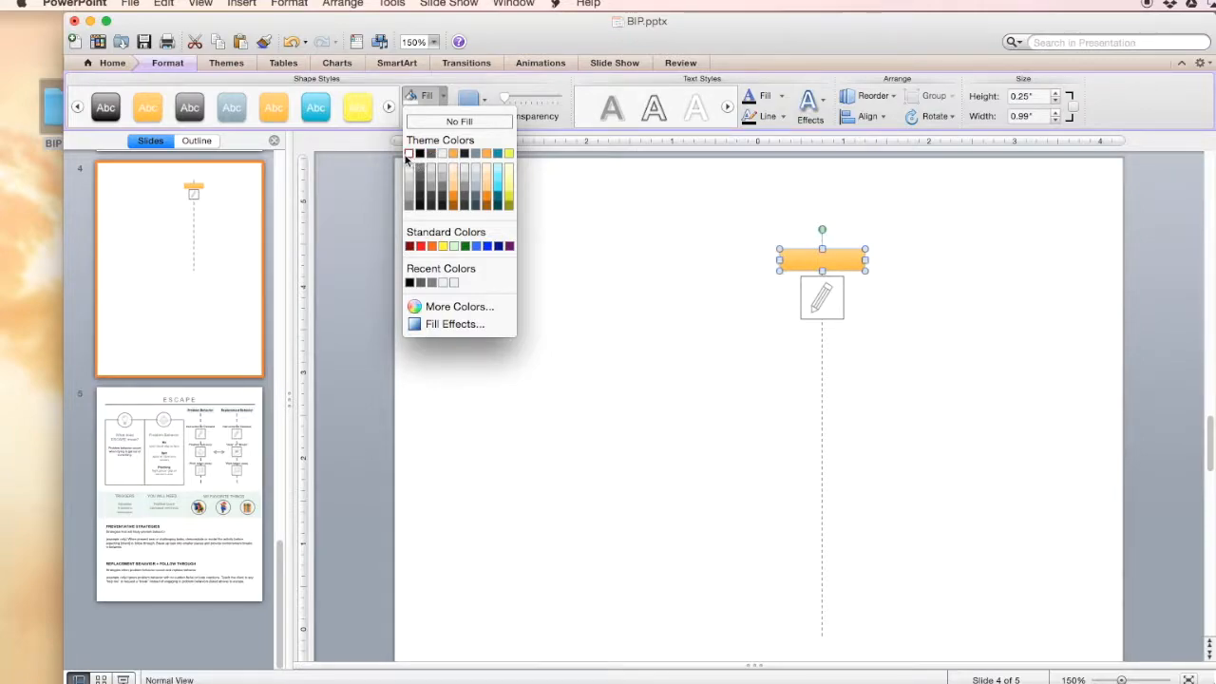
{"action": "left_click", "coordinate": [408, 152]}
{"action": "left_click", "coordinate": [442, 118]}
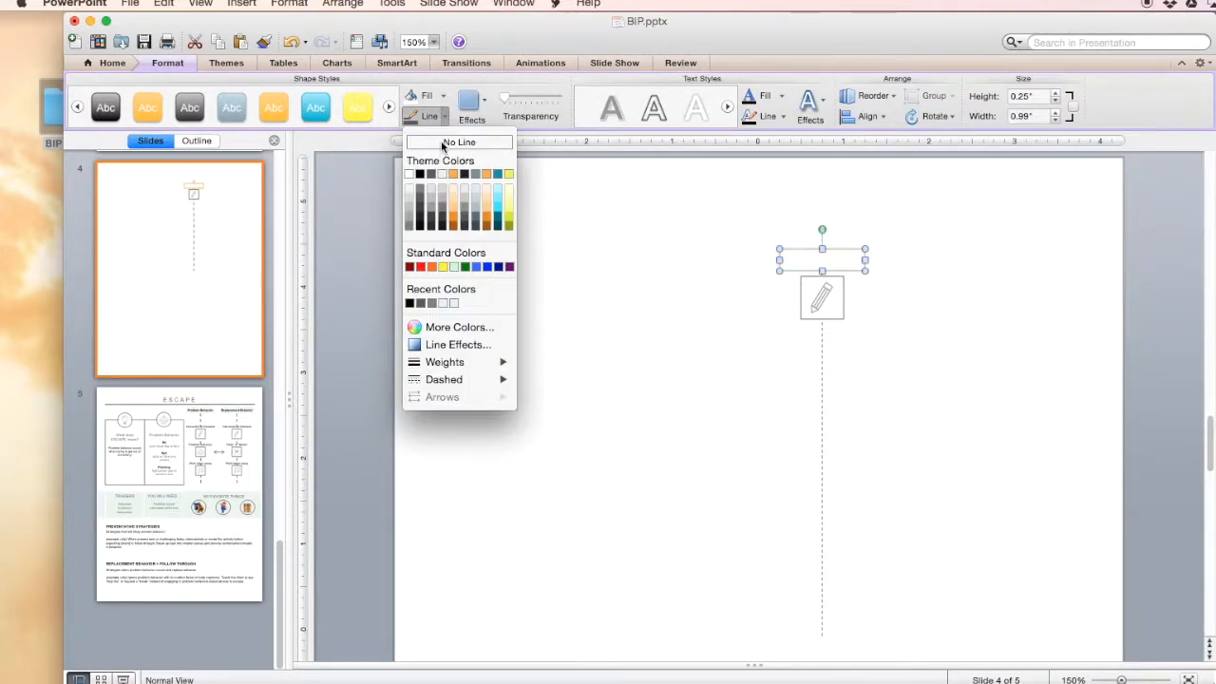
{"action": "left_click", "coordinate": [441, 133]}
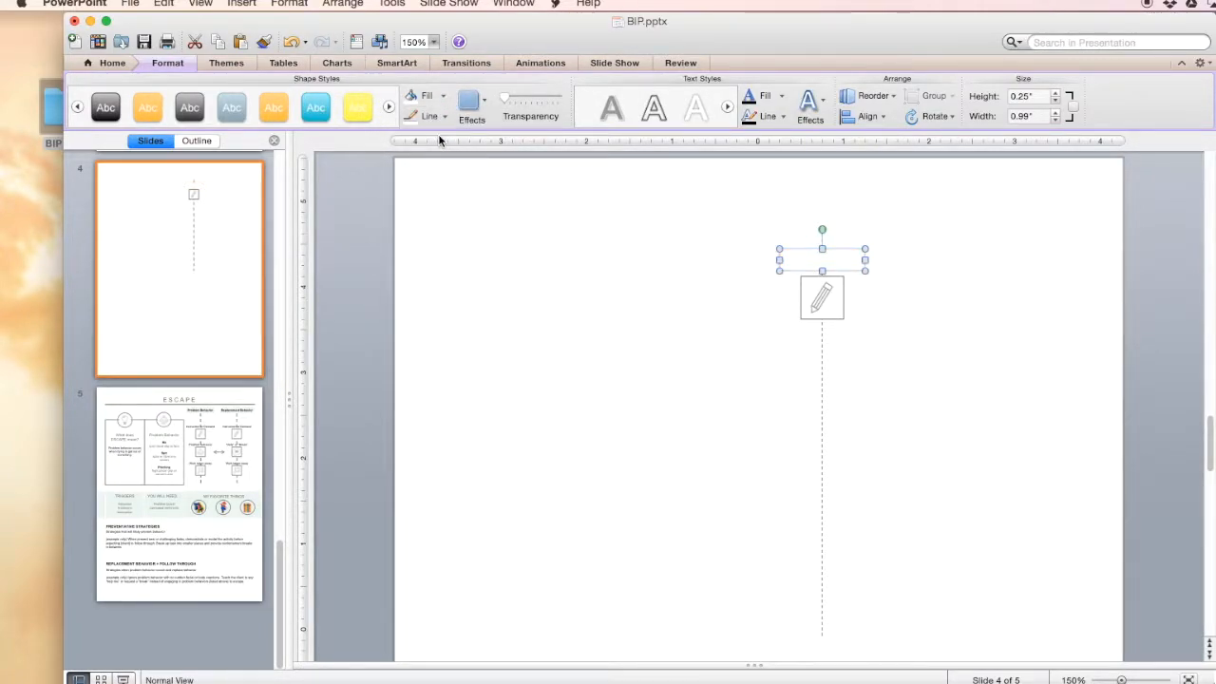
Send the white rectangle backward behind the "Instruction" text so it still masks the dashed line.
{"action": "right_click", "coordinate": [839, 262]}
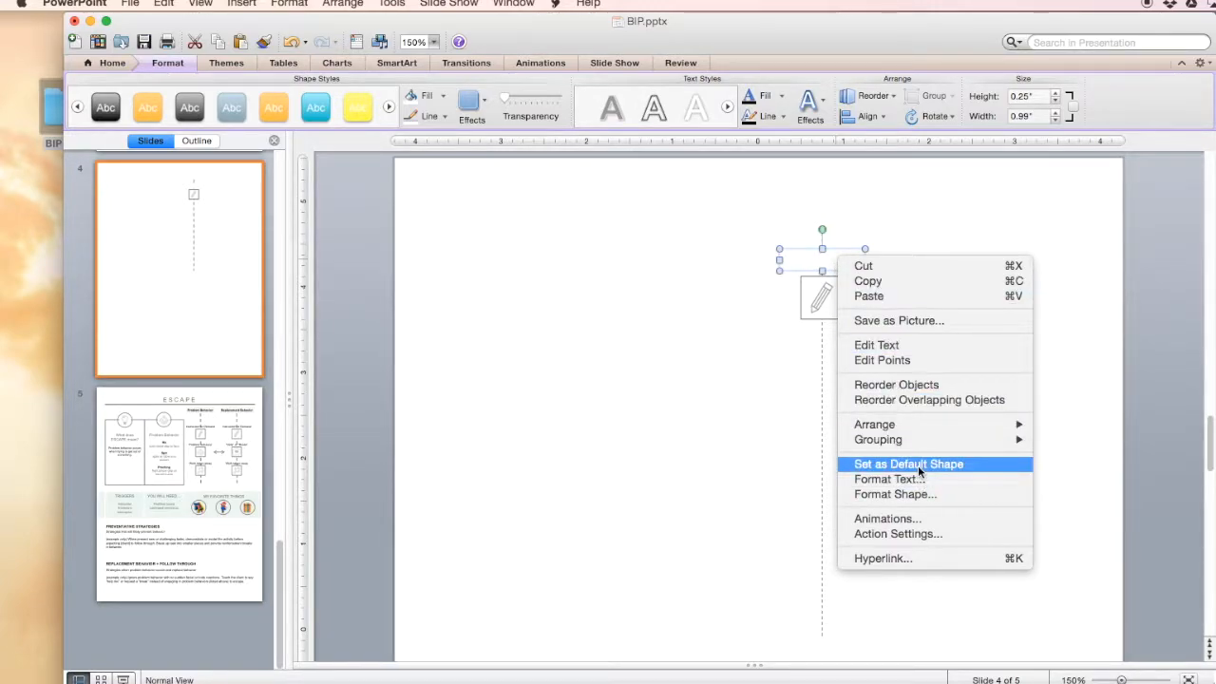
{"action": "mouse_move", "coordinate": [937, 432]}
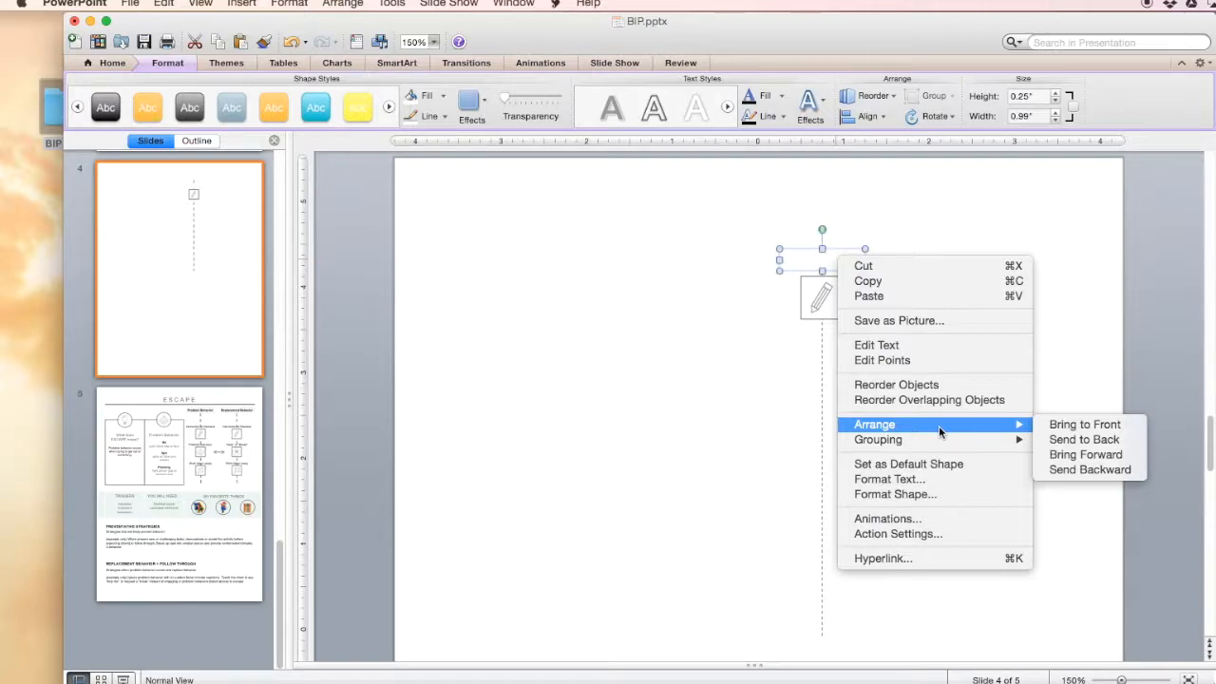
{"action": "left_click", "coordinate": [1089, 475]}
{"action": "left_click", "coordinate": [896, 351]}
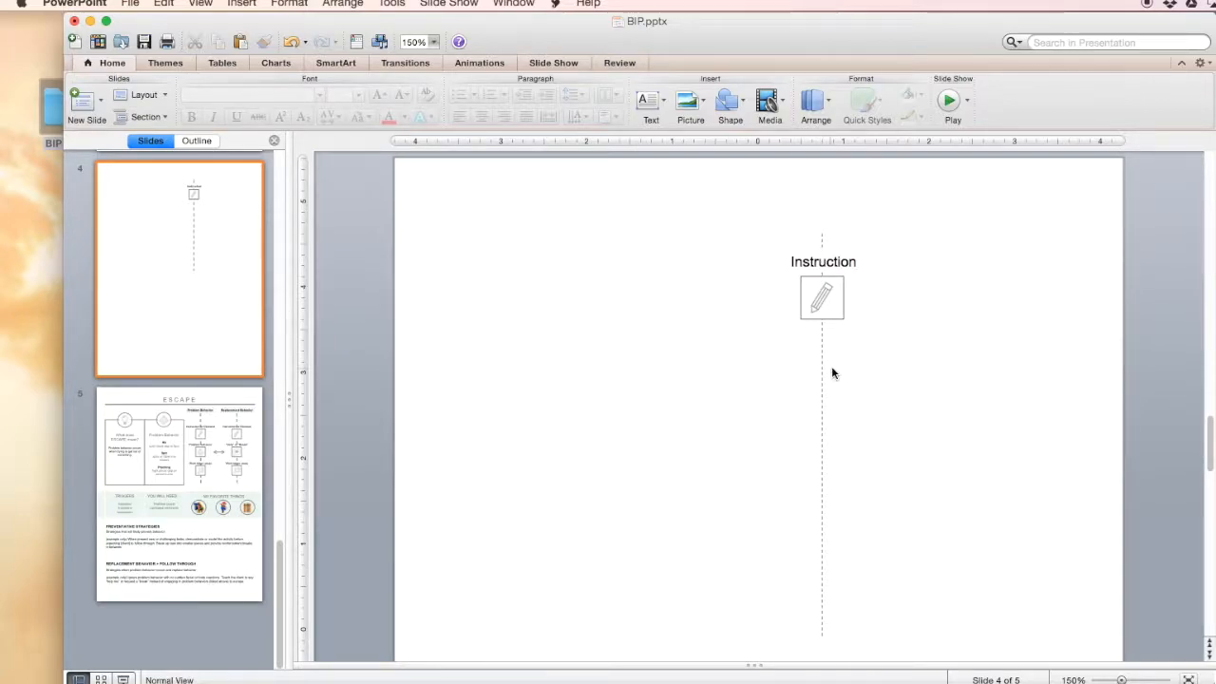
Change the "Instruction" label's font color to the recent medium gray.
{"action": "left_click", "coordinate": [833, 252]}
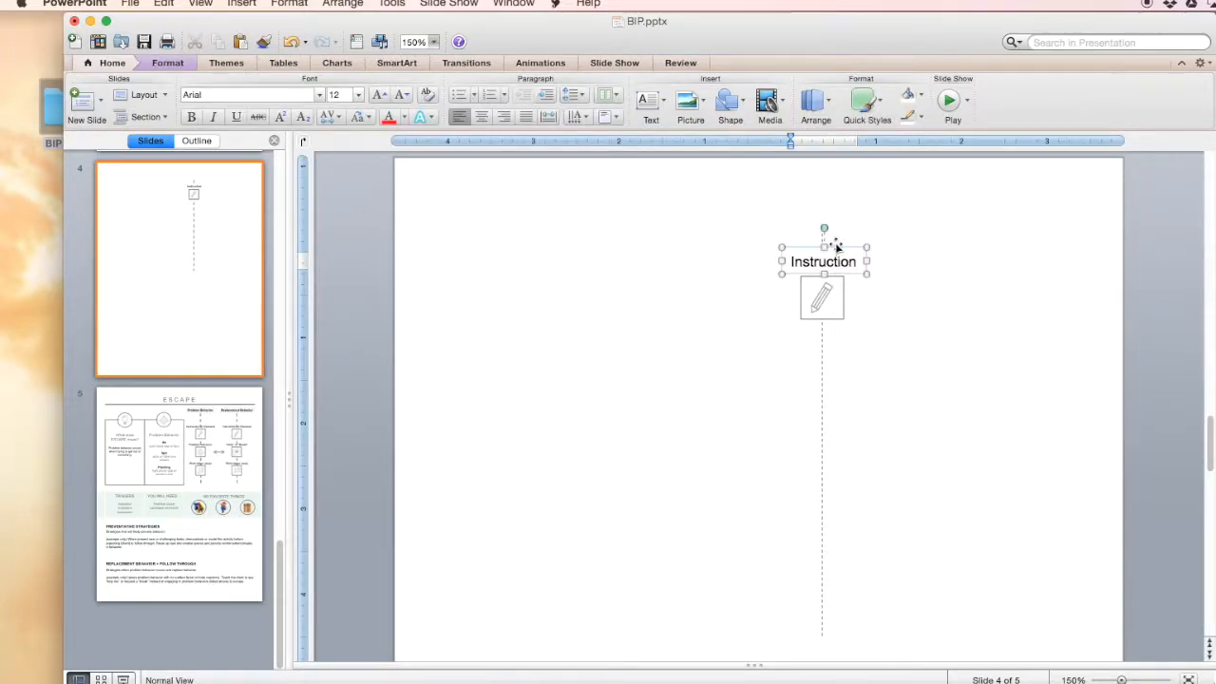
{"action": "left_click", "coordinate": [835, 245]}
{"action": "left_click", "coordinate": [877, 282]}
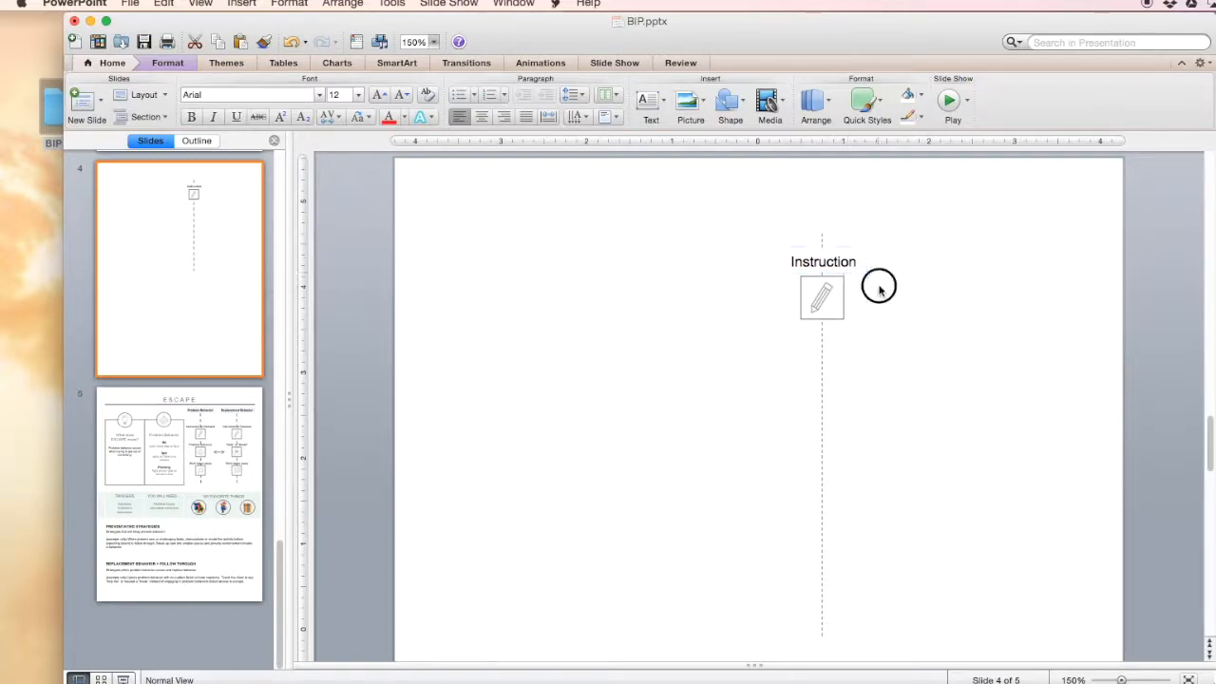
{"action": "left_click", "coordinate": [820, 260]}
{"action": "left_click", "coordinate": [841, 247]}
{"action": "left_click", "coordinate": [109, 64]}
{"action": "left_click", "coordinate": [109, 64]}
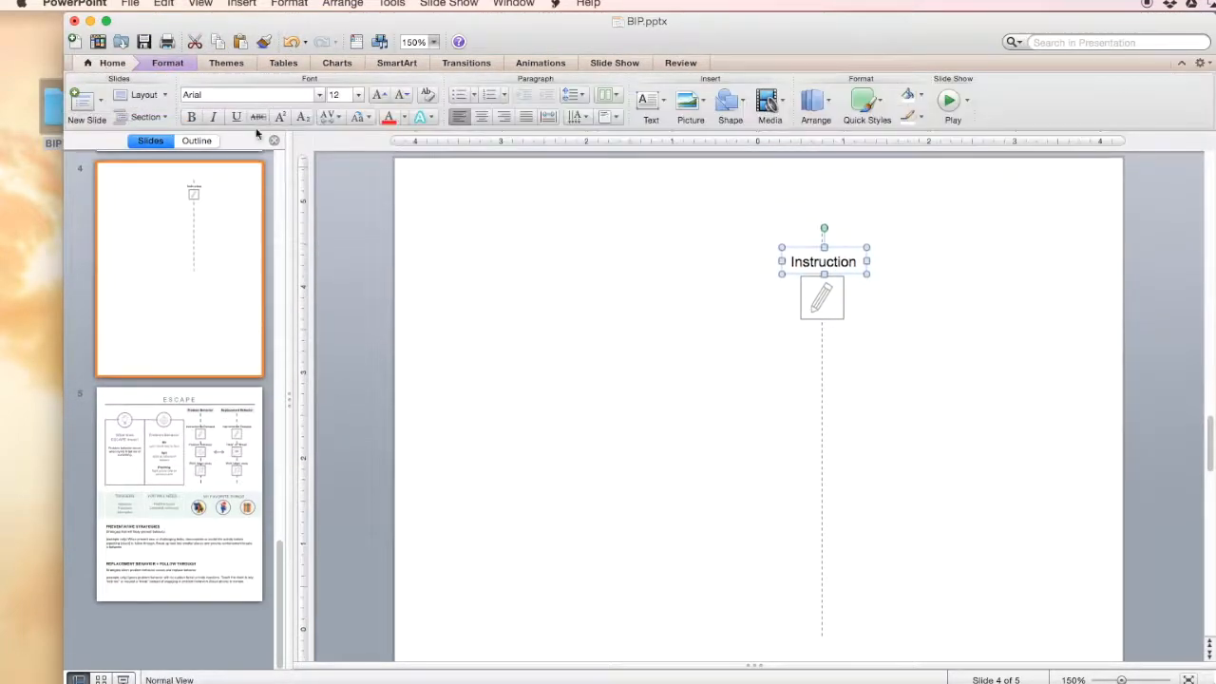
{"action": "left_click", "coordinate": [404, 115]}
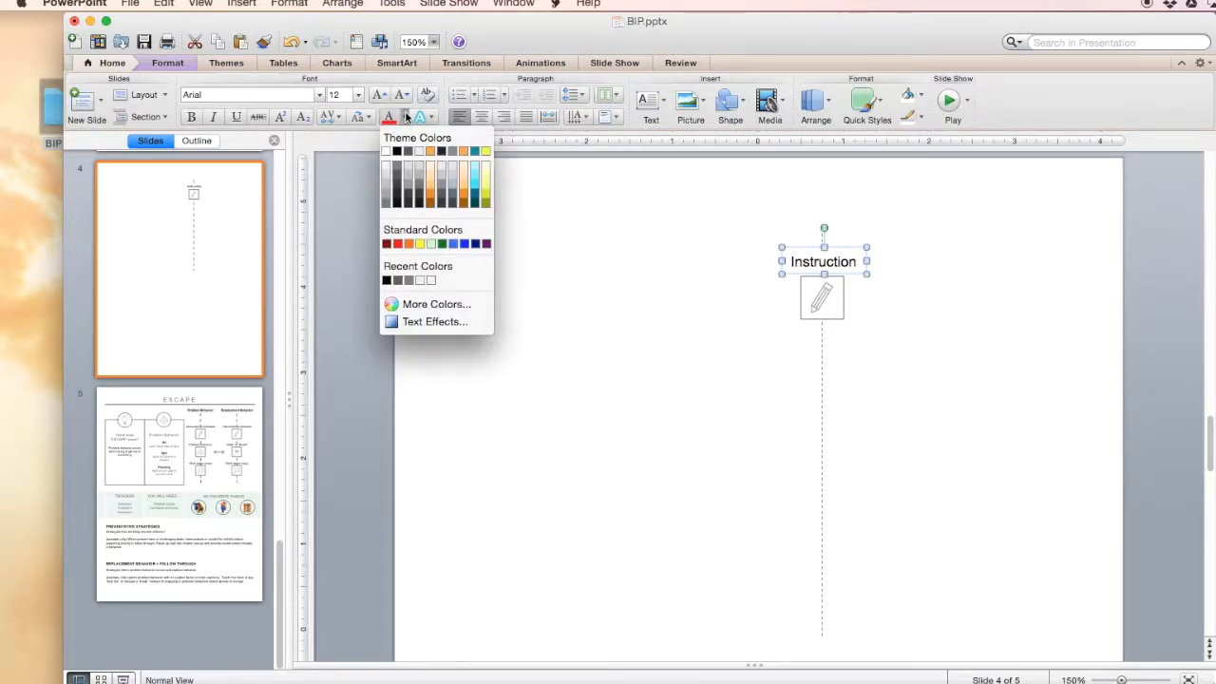
{"action": "left_click", "coordinate": [410, 281]}
{"action": "left_click", "coordinate": [641, 283]}
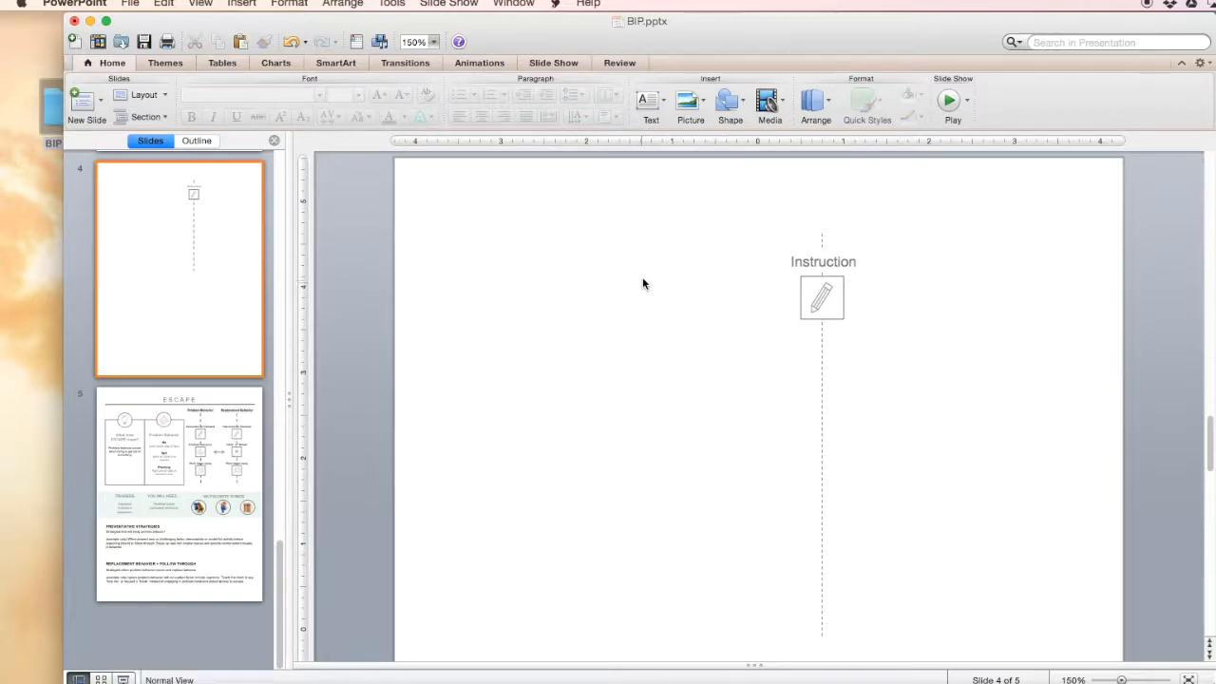
Compare slide 4's label and icon with slide 5's ESCAPE layout, examining the behavior columns and the sections below them.
{"action": "left_click", "coordinate": [207, 440]}
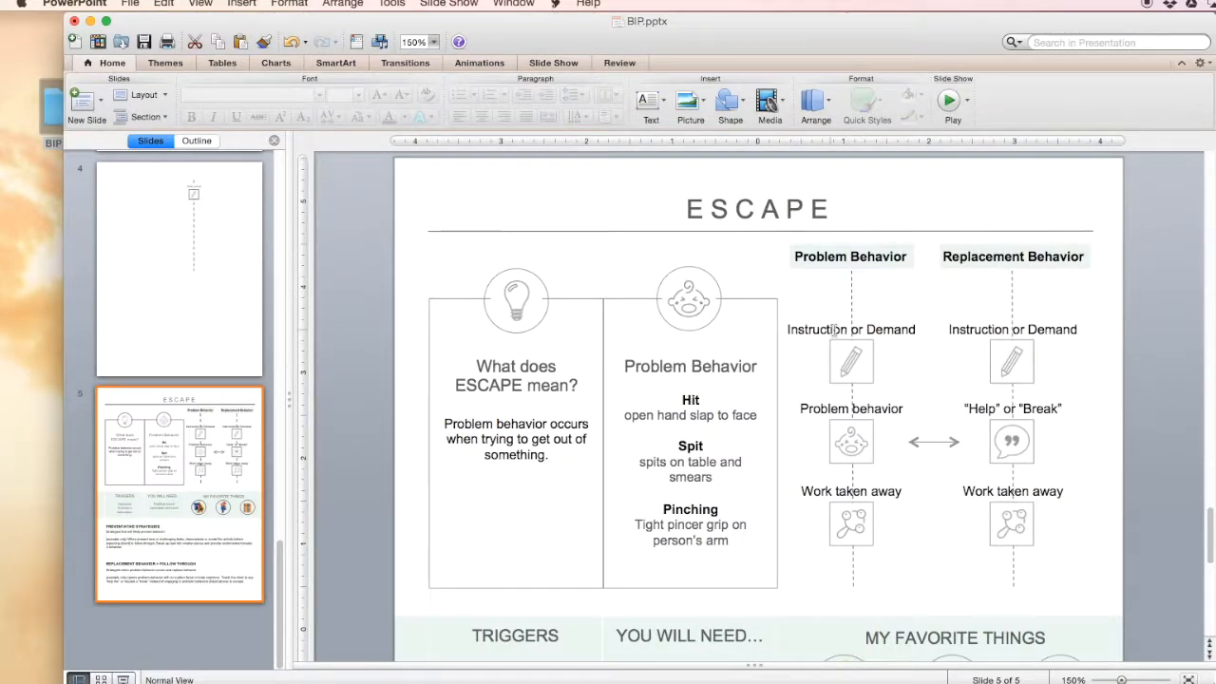
{"action": "left_click", "coordinate": [248, 347]}
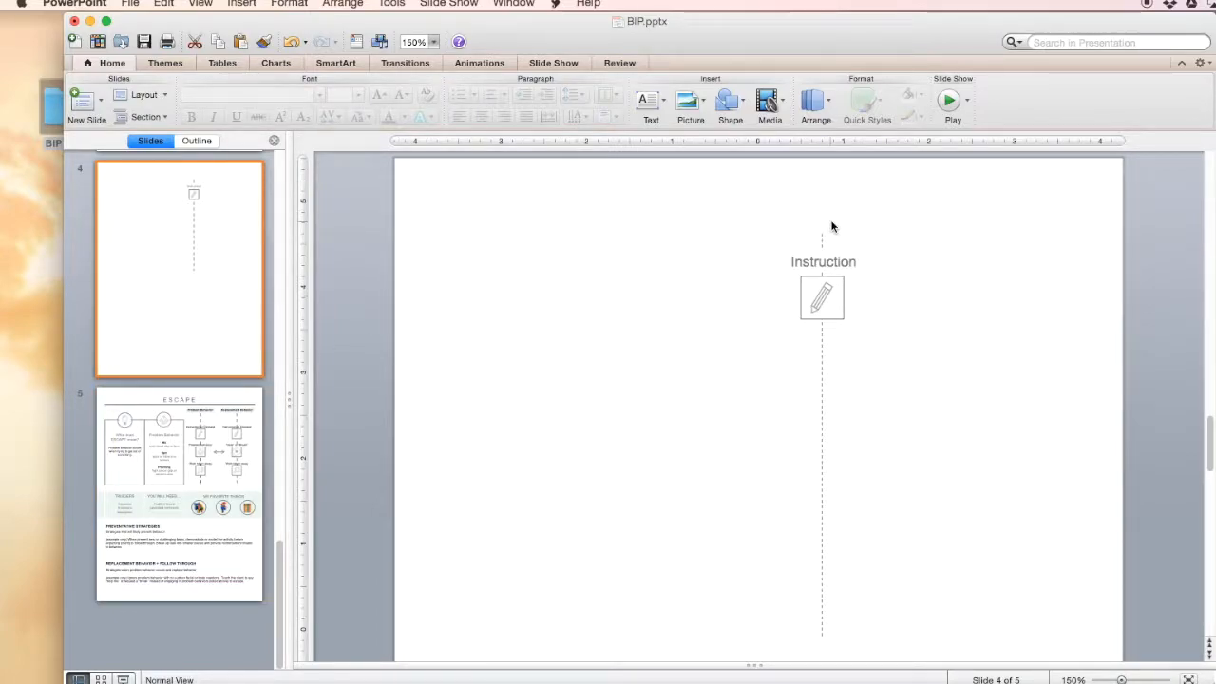
{"action": "left_click", "coordinate": [207, 393]}
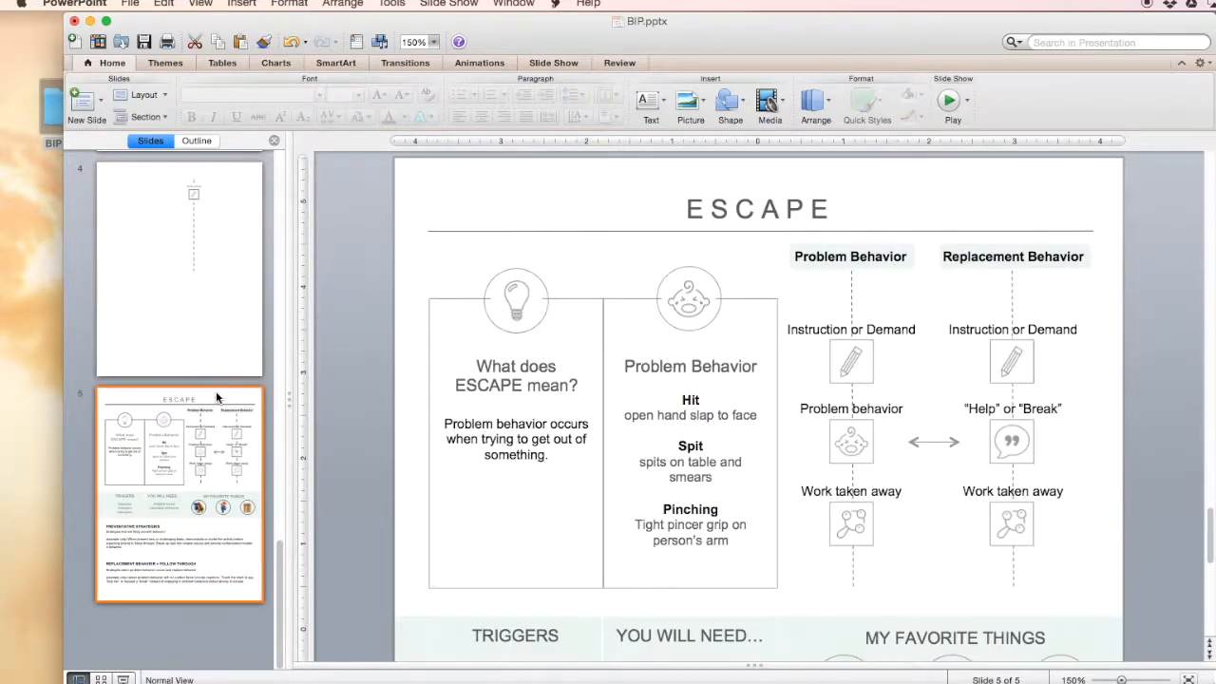
{"action": "scroll", "coordinate": [532, 253], "scroll_direction": "down", "scroll_amount": 3}
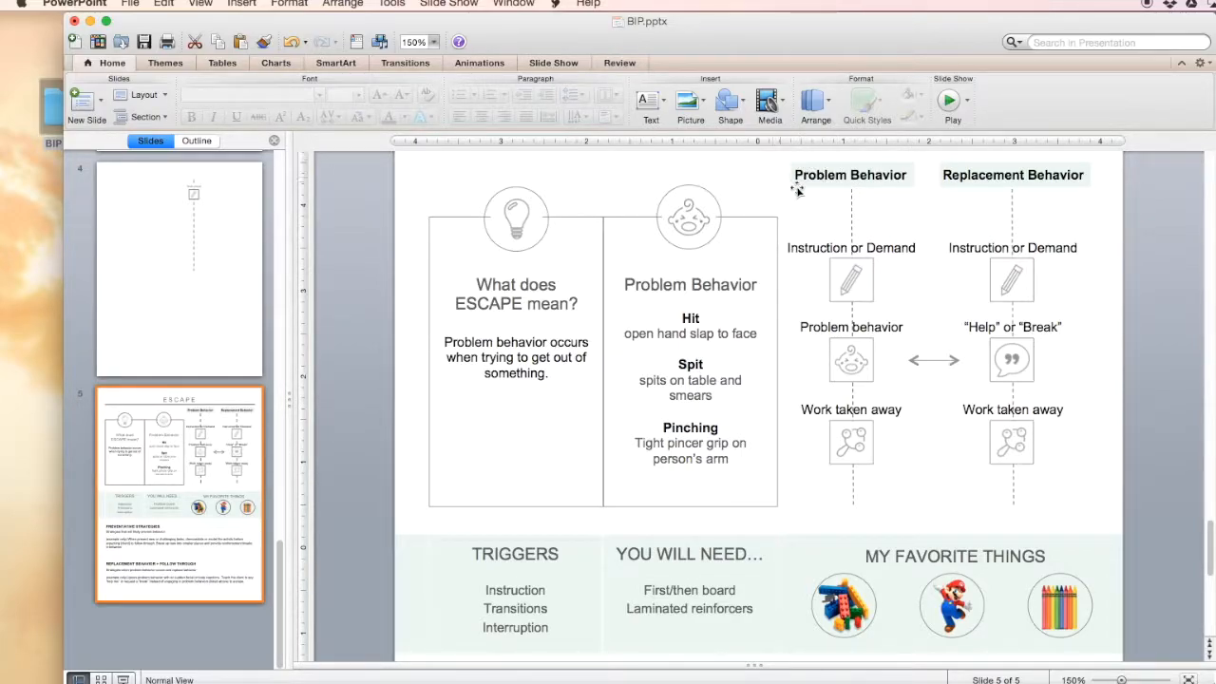
Place two copies of slide 4's pencil icon square below the original, spaced down the dashed line.
{"action": "left_click", "coordinate": [261, 219]}
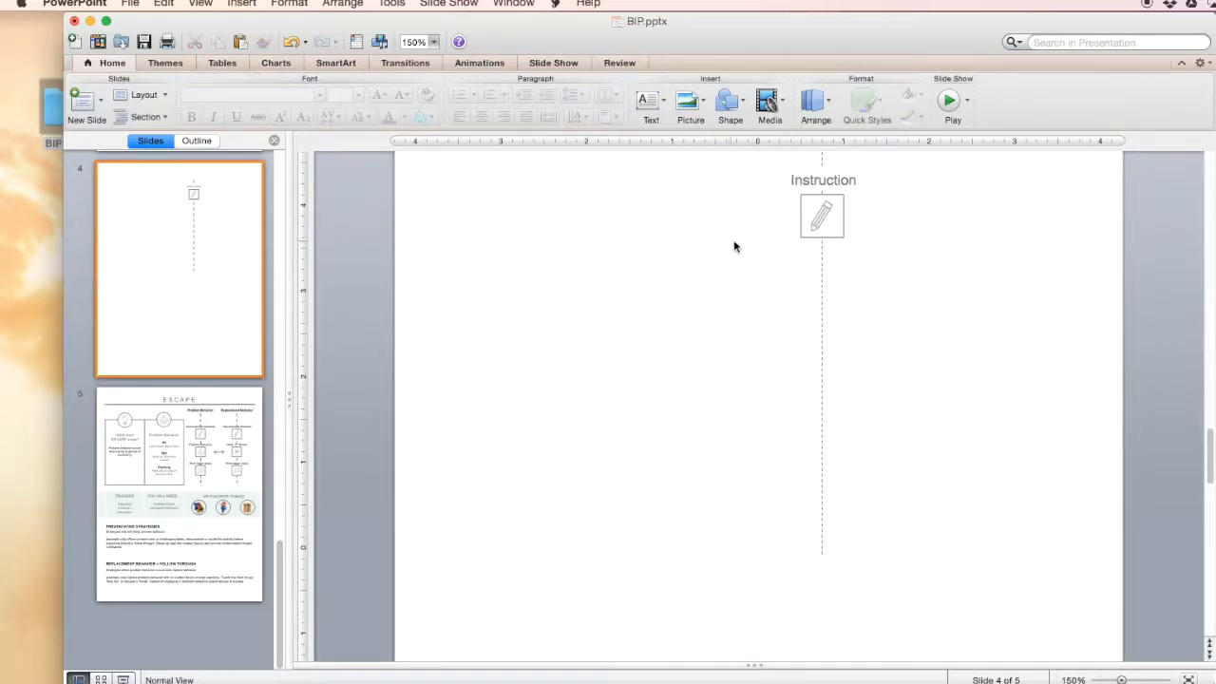
{"action": "left_click", "coordinate": [823, 215]}
{"action": "left_click_drag", "start_coordinate": [826, 217], "coordinate": [823, 455]}
Center-align the three pencil icon squares with the dashed line on slide 4.
{"action": "scroll", "coordinate": [815, 252], "scroll_direction": "up", "scroll_amount": 2}
{"action": "mouse_move", "coordinate": [774, 197]}
{"action": "left_mouse_down"}
{"action": "mouse_move", "coordinate": [880, 650]}
{"action": "mouse_move", "coordinate": [875, 604]}
{"action": "left_mouse_up"}
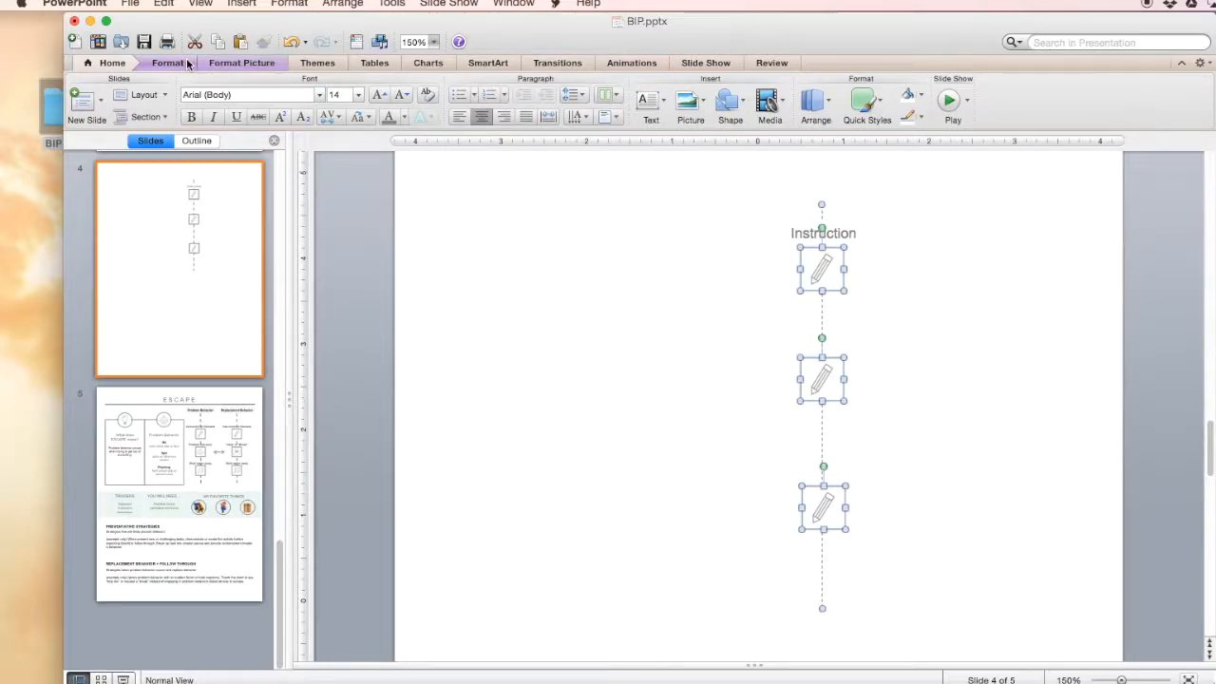
{"action": "left_click", "coordinate": [168, 63]}
{"action": "left_click", "coordinate": [868, 116]}
{"action": "left_click", "coordinate": [886, 159]}
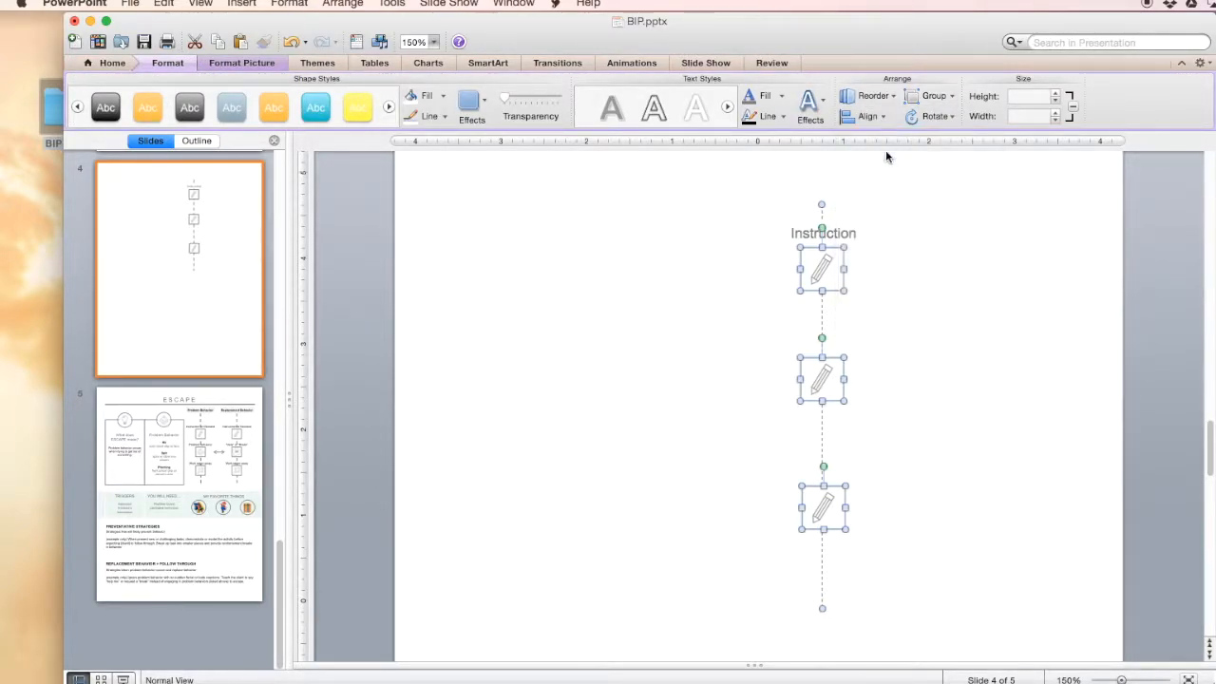
{"action": "left_click", "coordinate": [675, 292]}
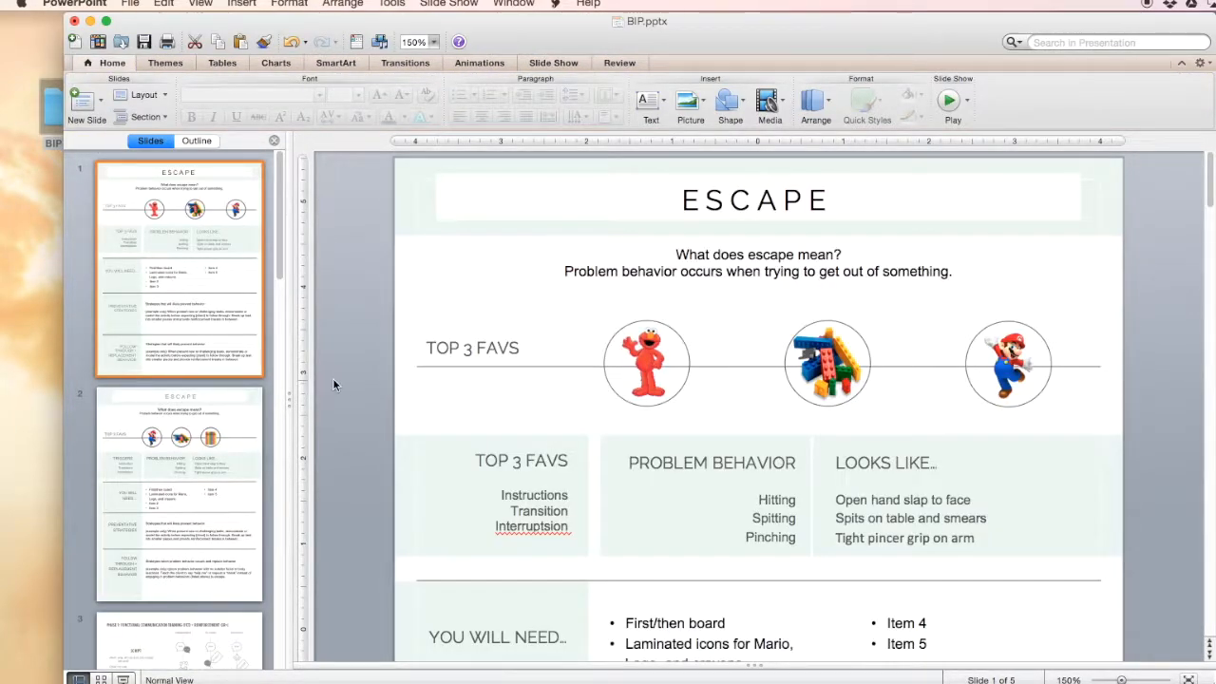
Examine slide 1's ESCAPE layout, widen the slide thumbnails and look over the page designs in the deck.
{"action": "scroll", "coordinate": [332, 384], "scroll_direction": "down", "scroll_amount": 5}
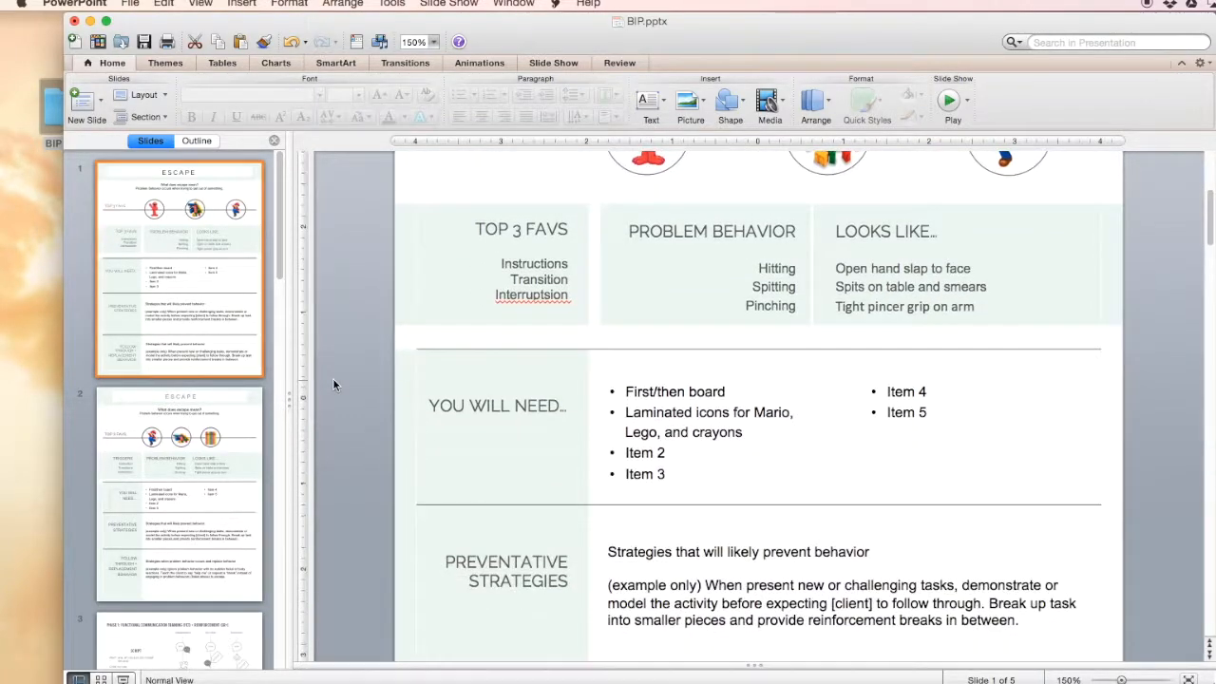
{"action": "left_click_drag", "start_coordinate": [290, 299], "coordinate": [416, 323]}
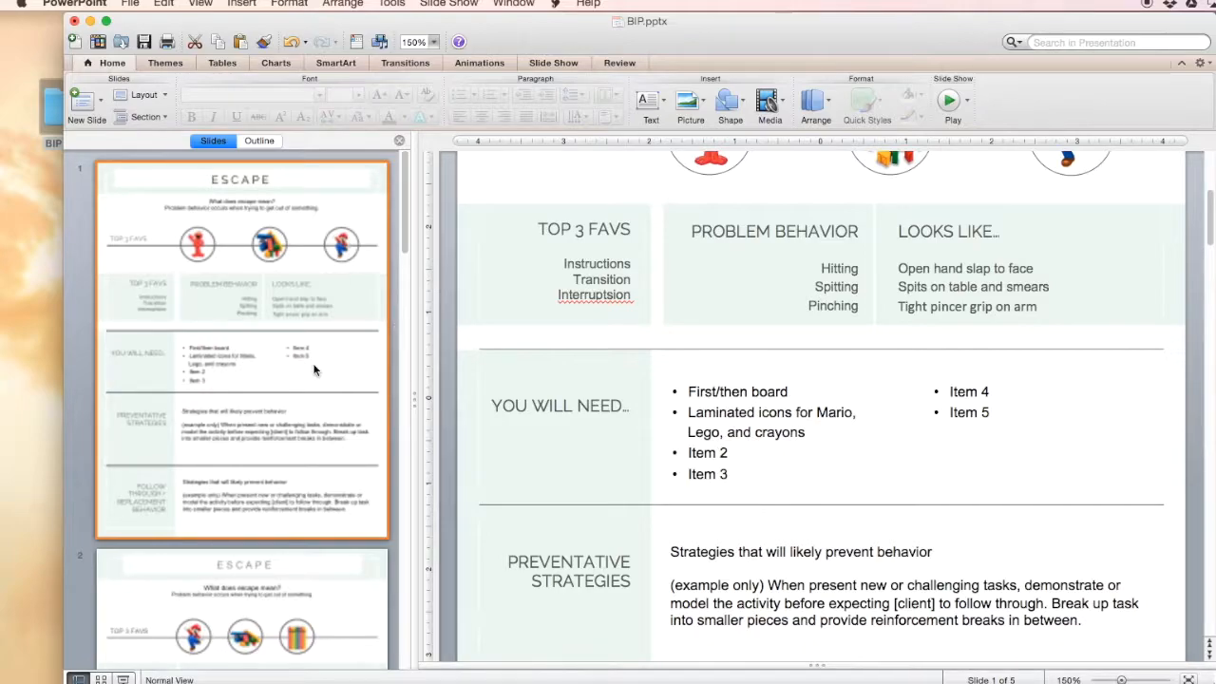
{"action": "scroll", "coordinate": [315, 371], "scroll_direction": "down", "scroll_amount": 10}
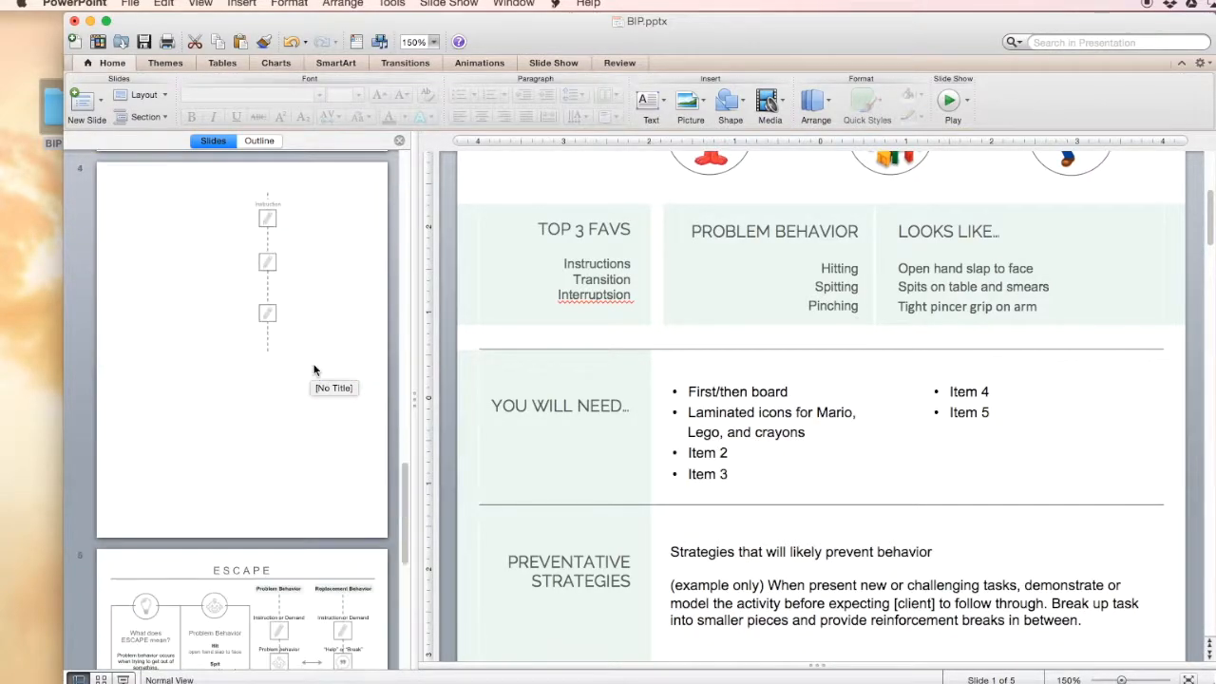
{"action": "scroll", "coordinate": [314, 371], "scroll_direction": "up", "scroll_amount": 10}
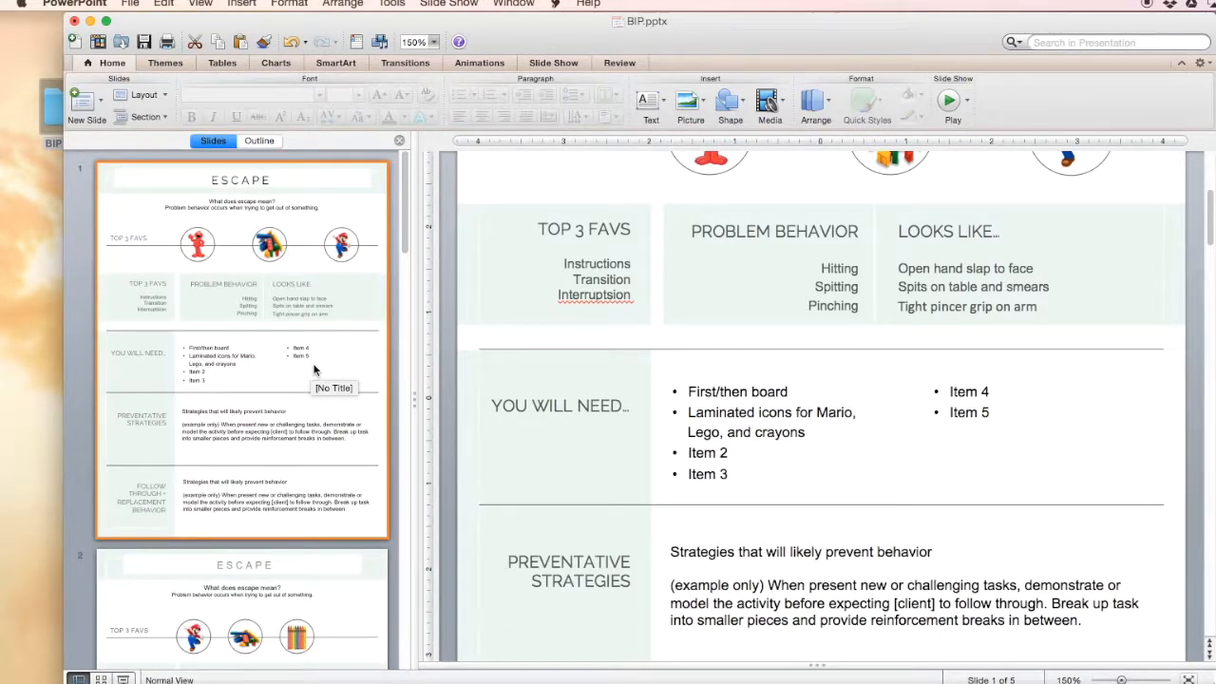